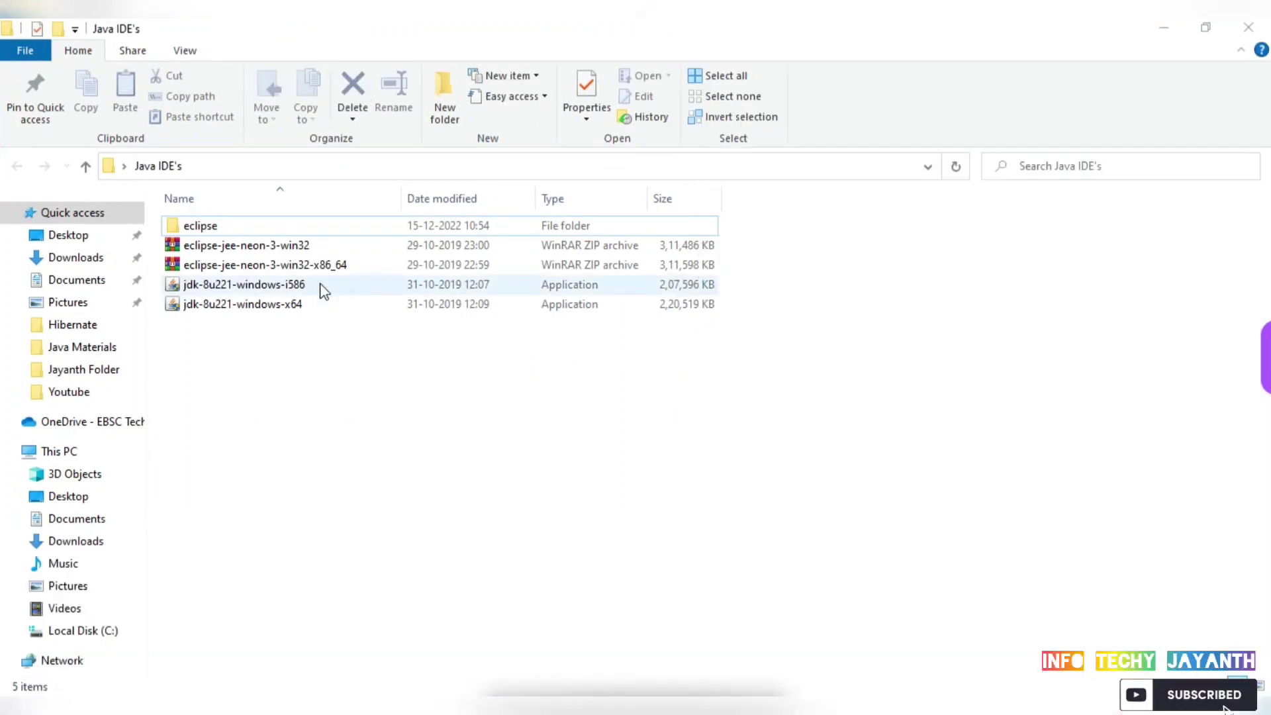
- Examine the 32-bit and 64-bit Eclipse archives and JDK installers in the Java IDE's folder
left_click(347, 267)
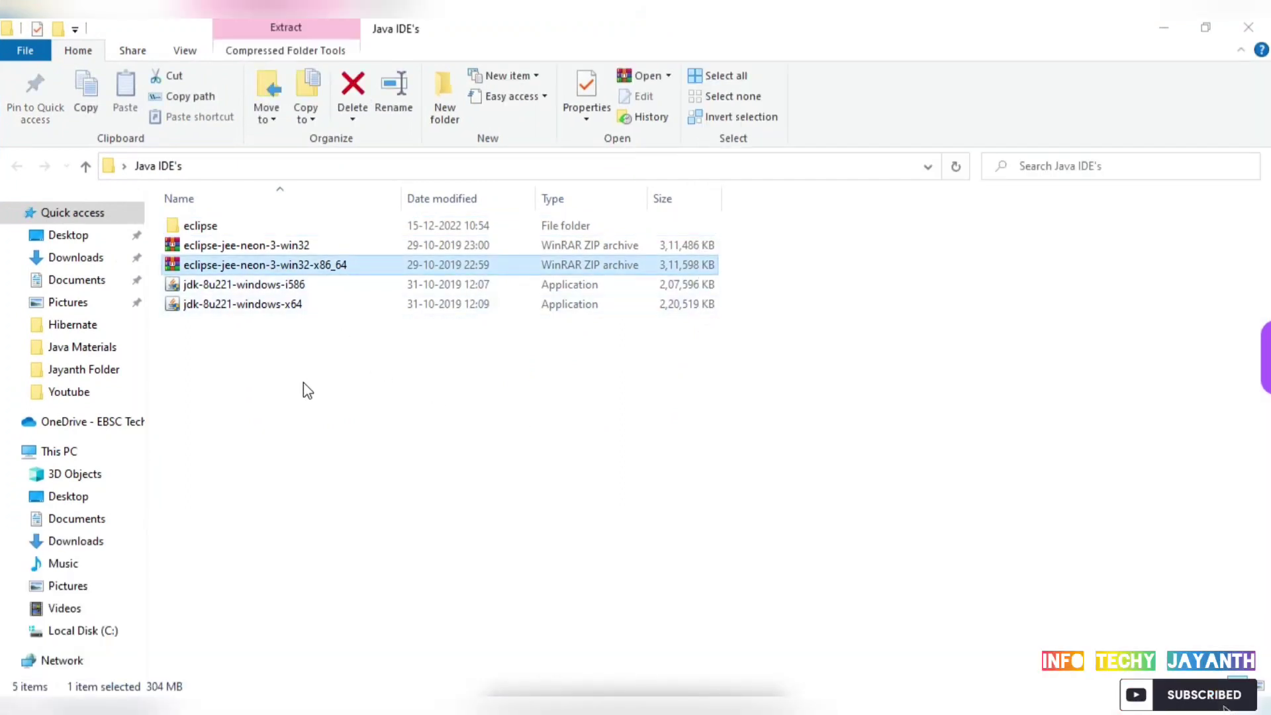
left_click(265, 304)
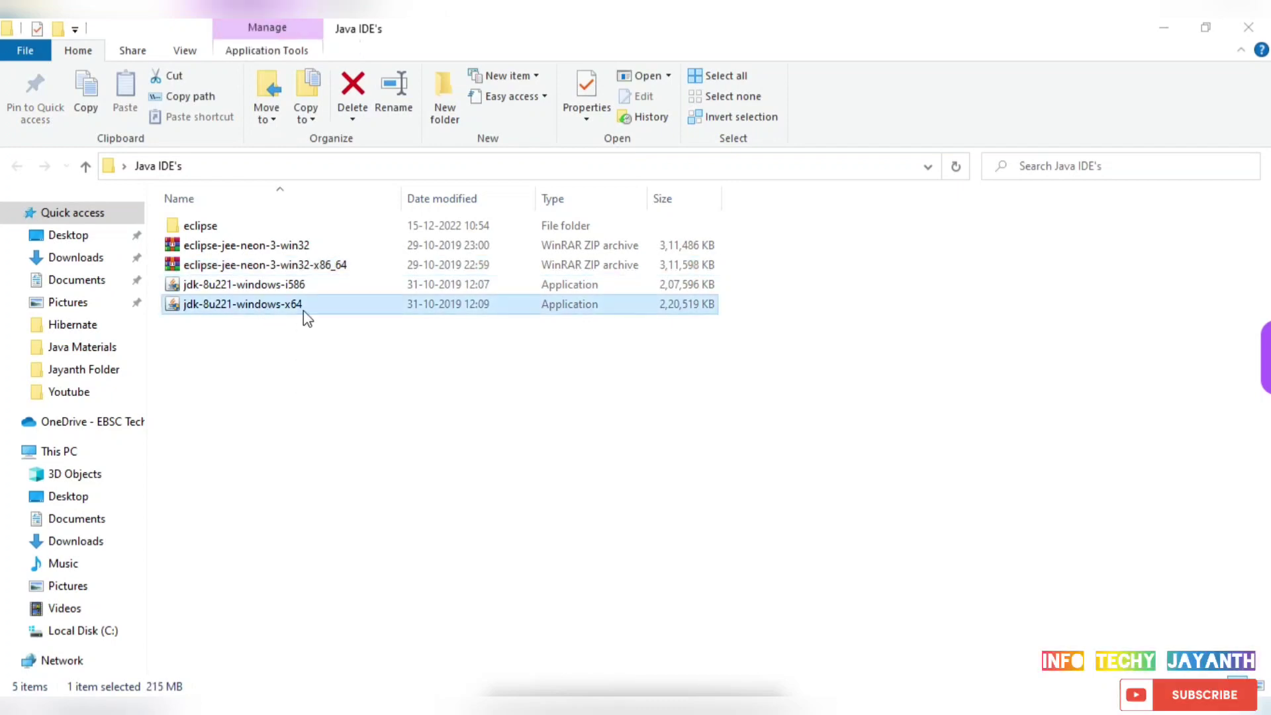
left_click(317, 246)
left_click(333, 268)
left_click(325, 285)
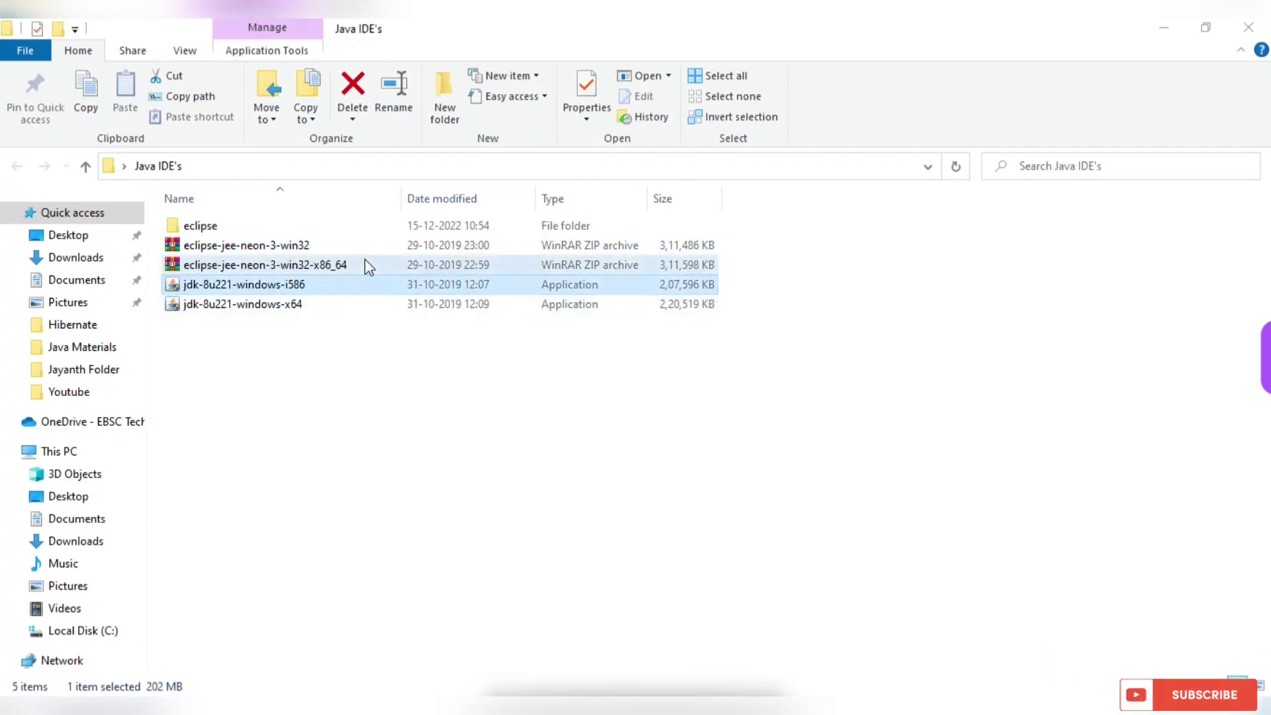
left_click(331, 246)
left_click(336, 268)
left_click(311, 286)
left_click(287, 306)
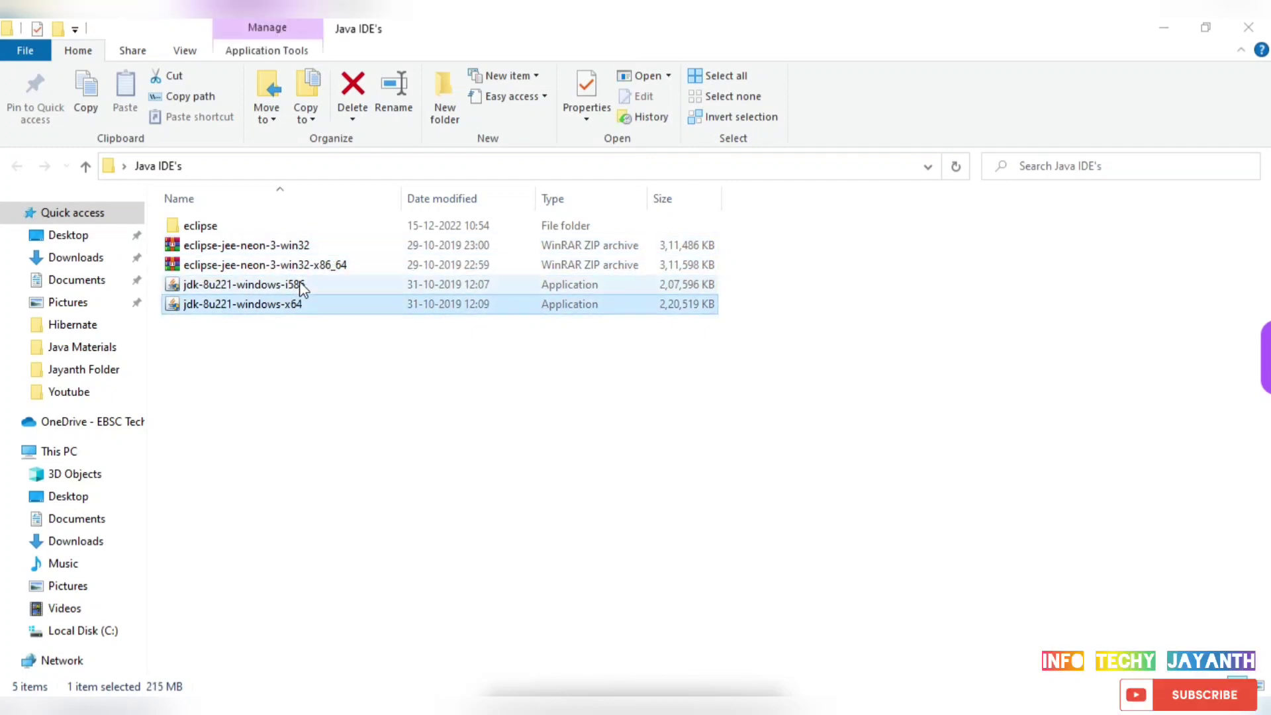
left_click(321, 266)
left_click(327, 247)
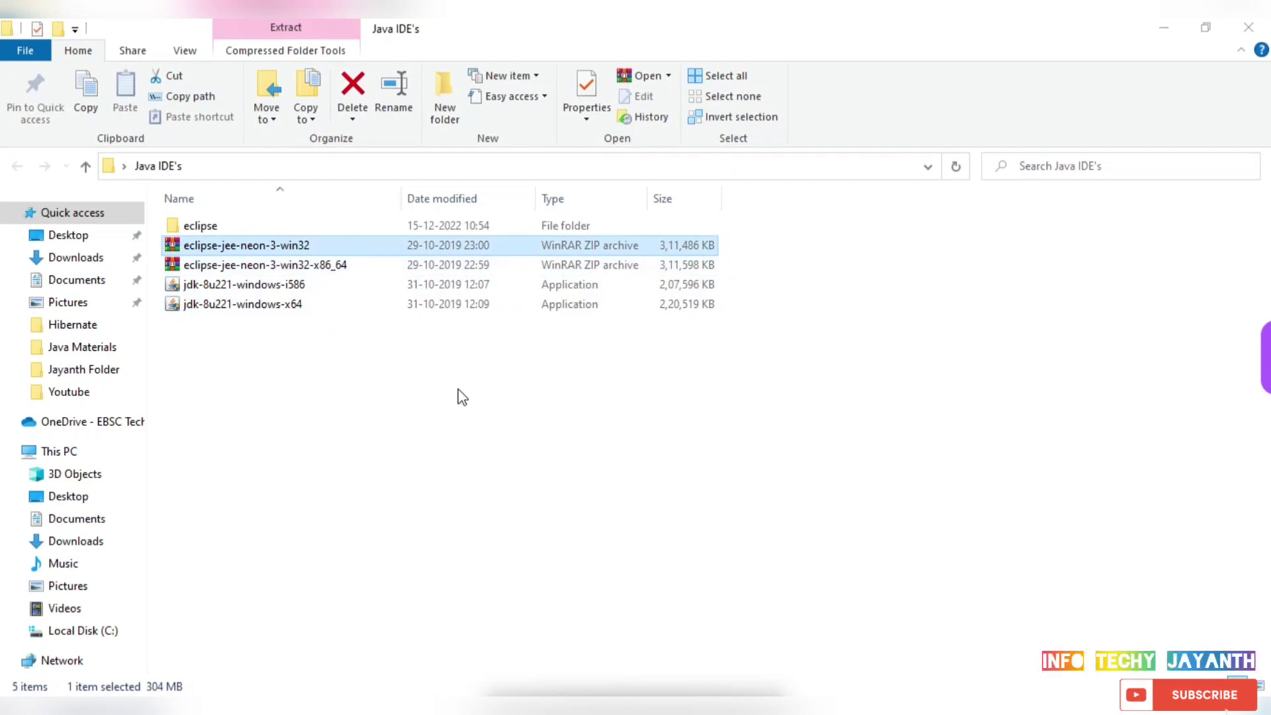
left_click(507, 389)
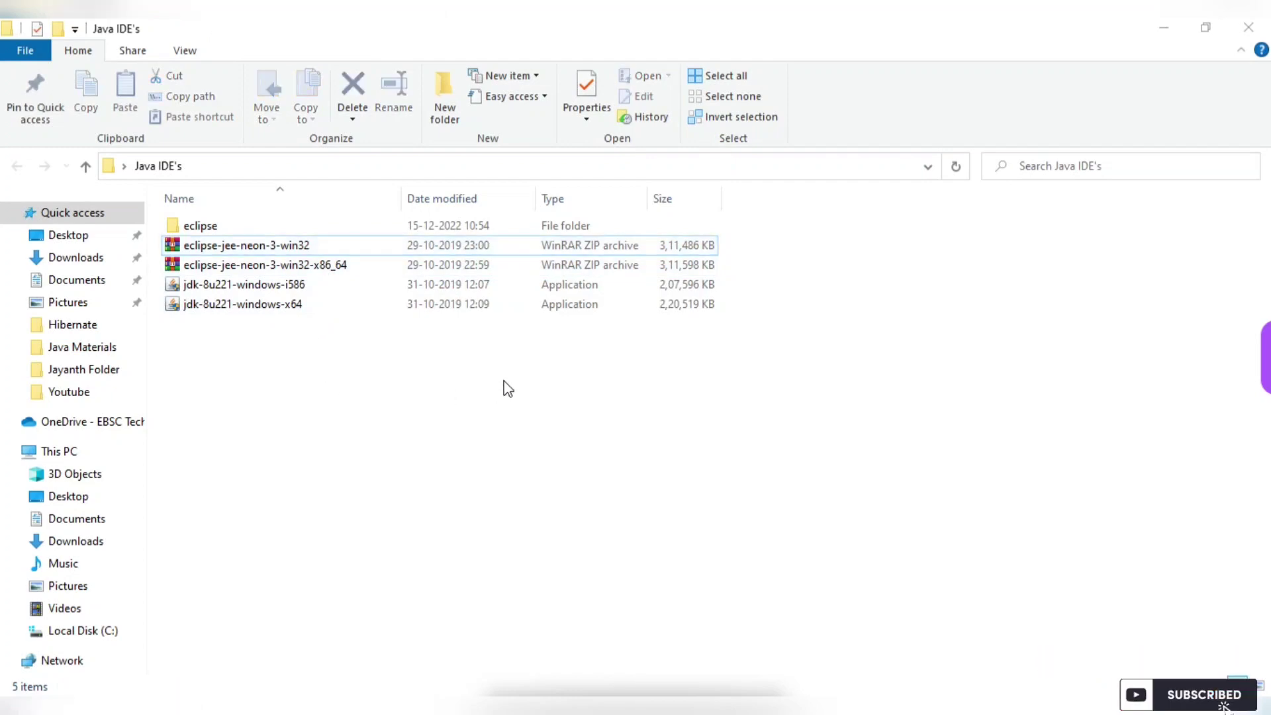
- Try to run the jdk-8u221-windows-x64 installer, and close its message
left_click(308, 308)
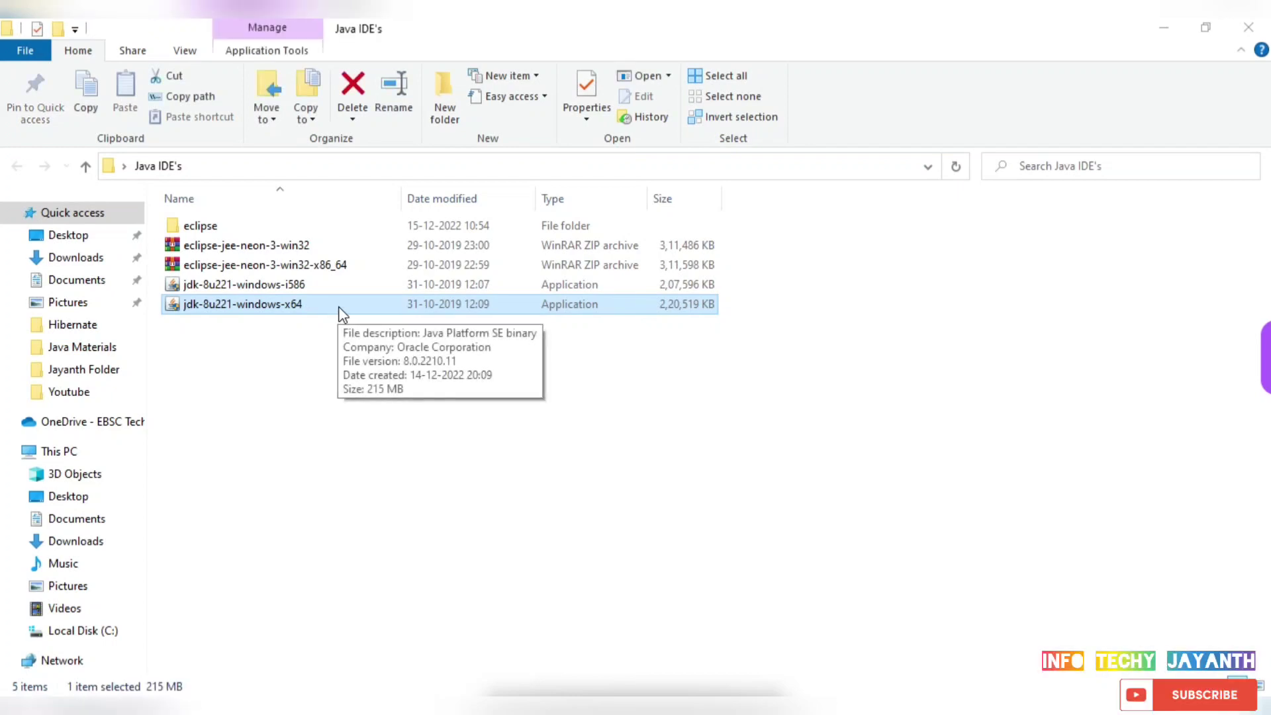
double_click(311, 309)
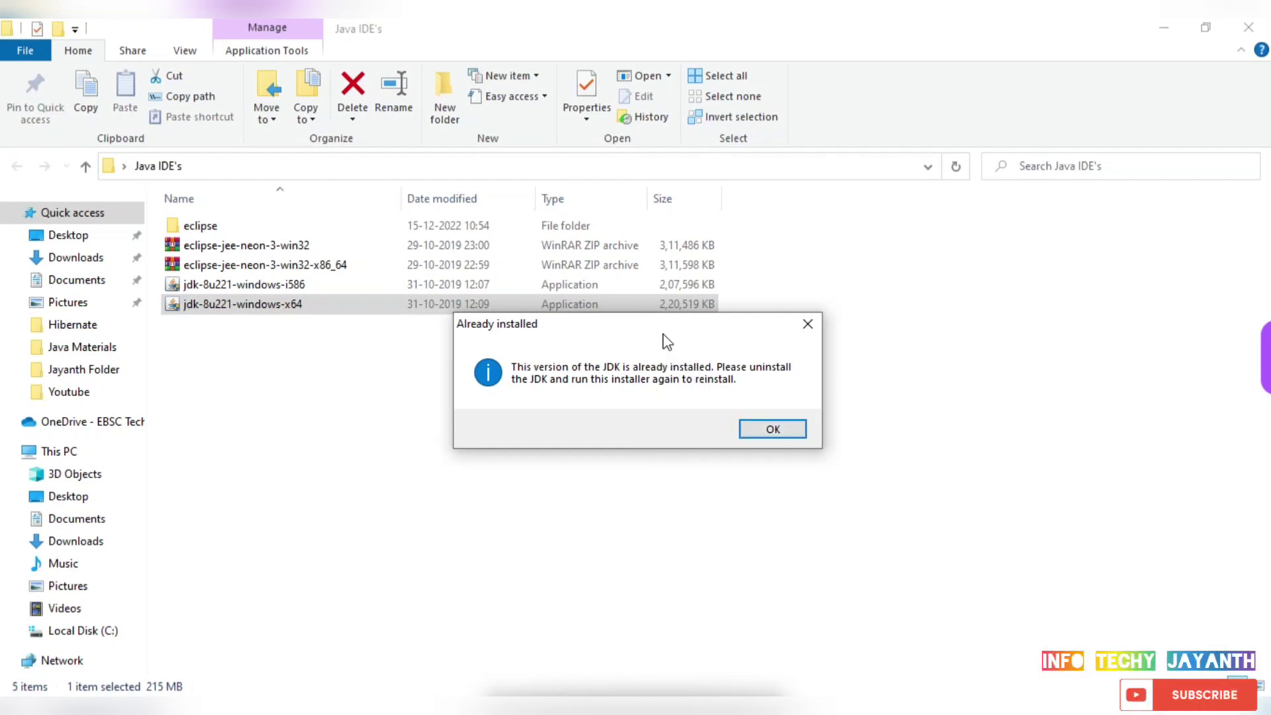
left_click_drag(662, 325, 588, 339)
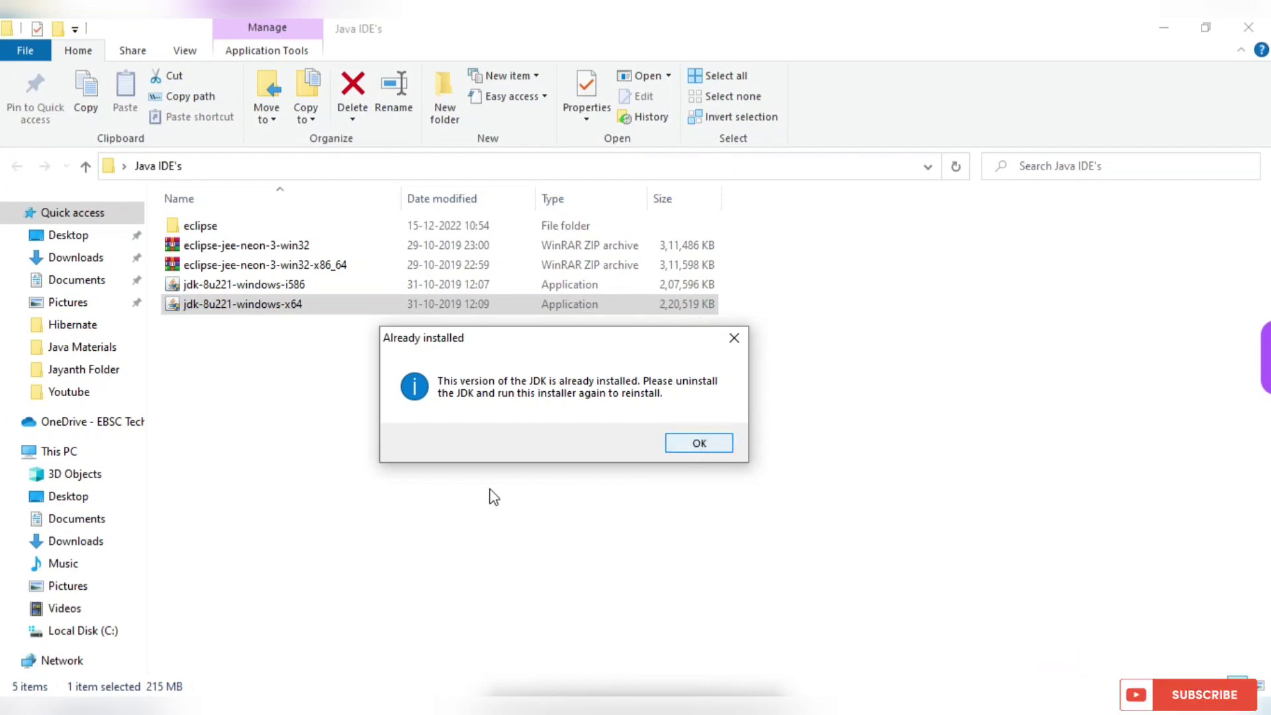
left_click(735, 340)
left_click(461, 428)
left_click(290, 267)
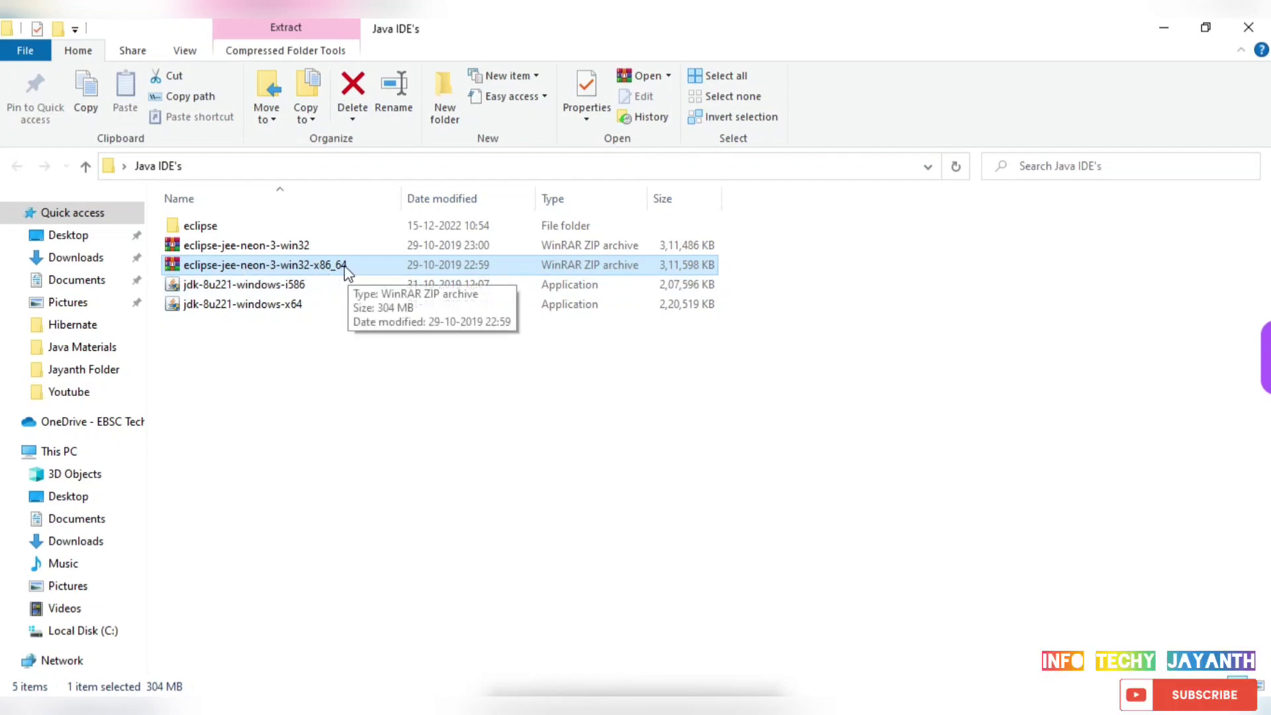
right_click(295, 265)
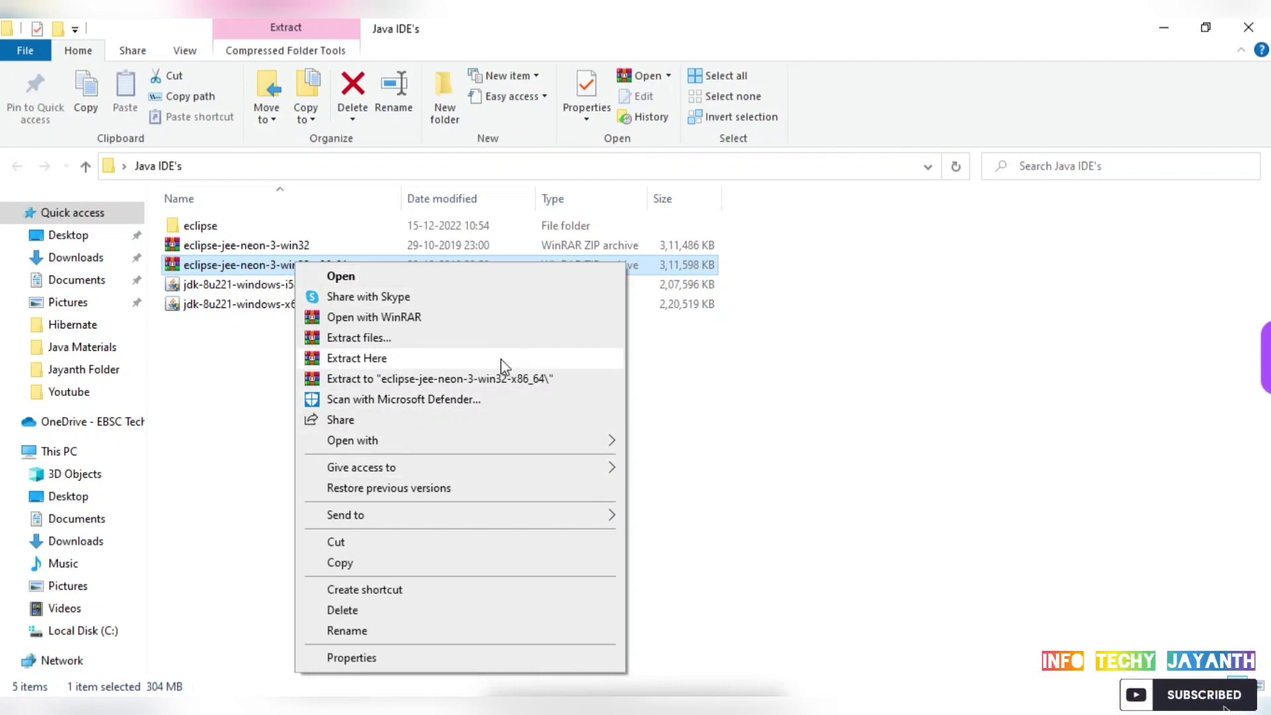
left_click(723, 369)
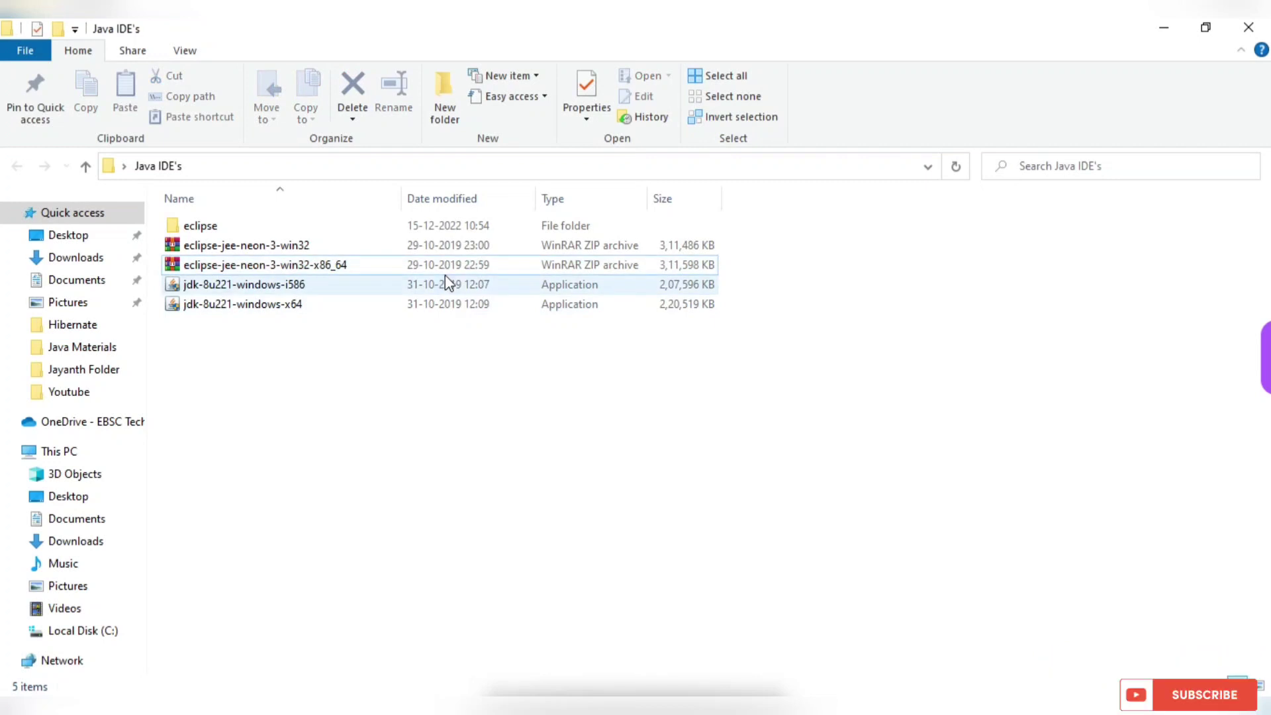
- Open the extracted eclipse folder and launch the eclipse application in it
left_click(369, 232)
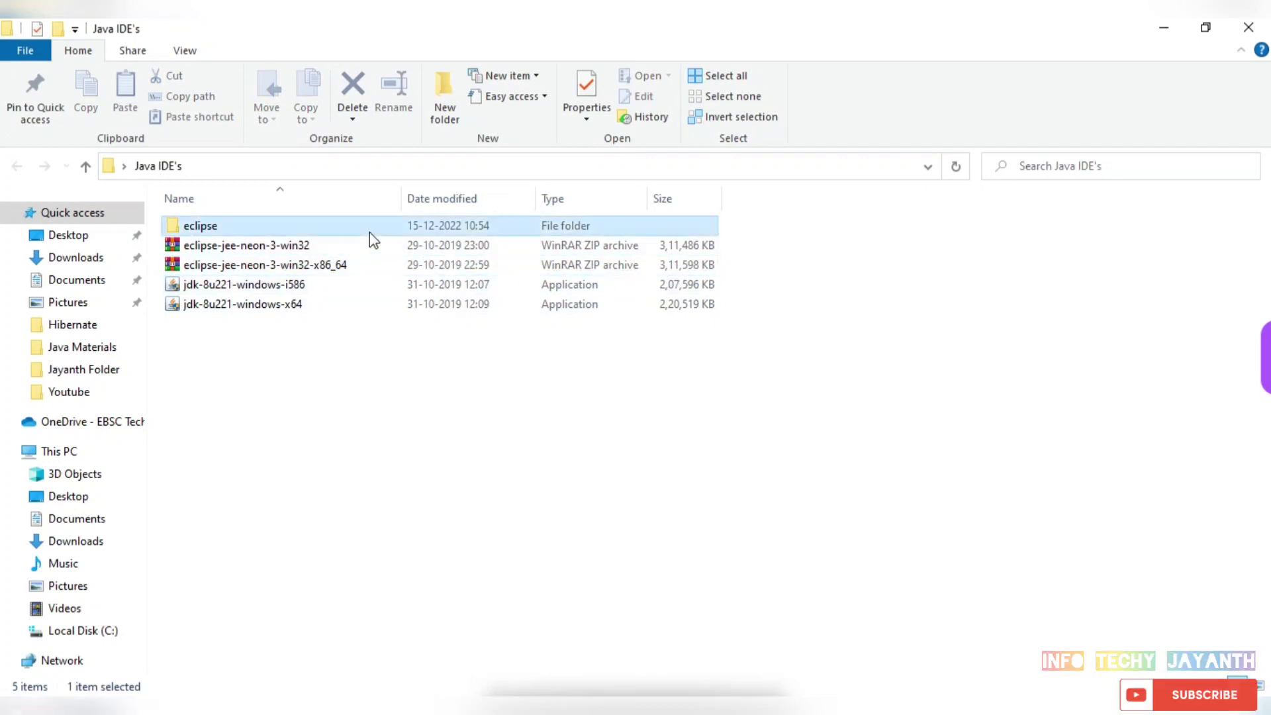
double_click(223, 227)
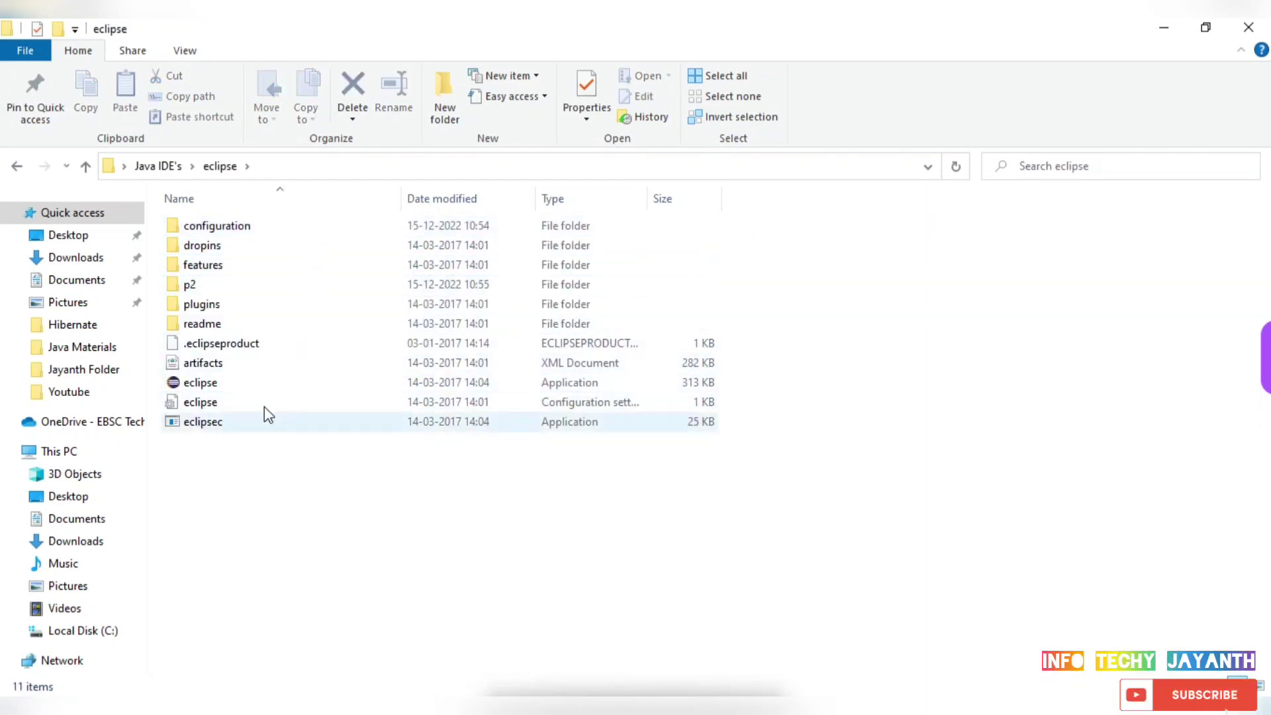
left_click(237, 386)
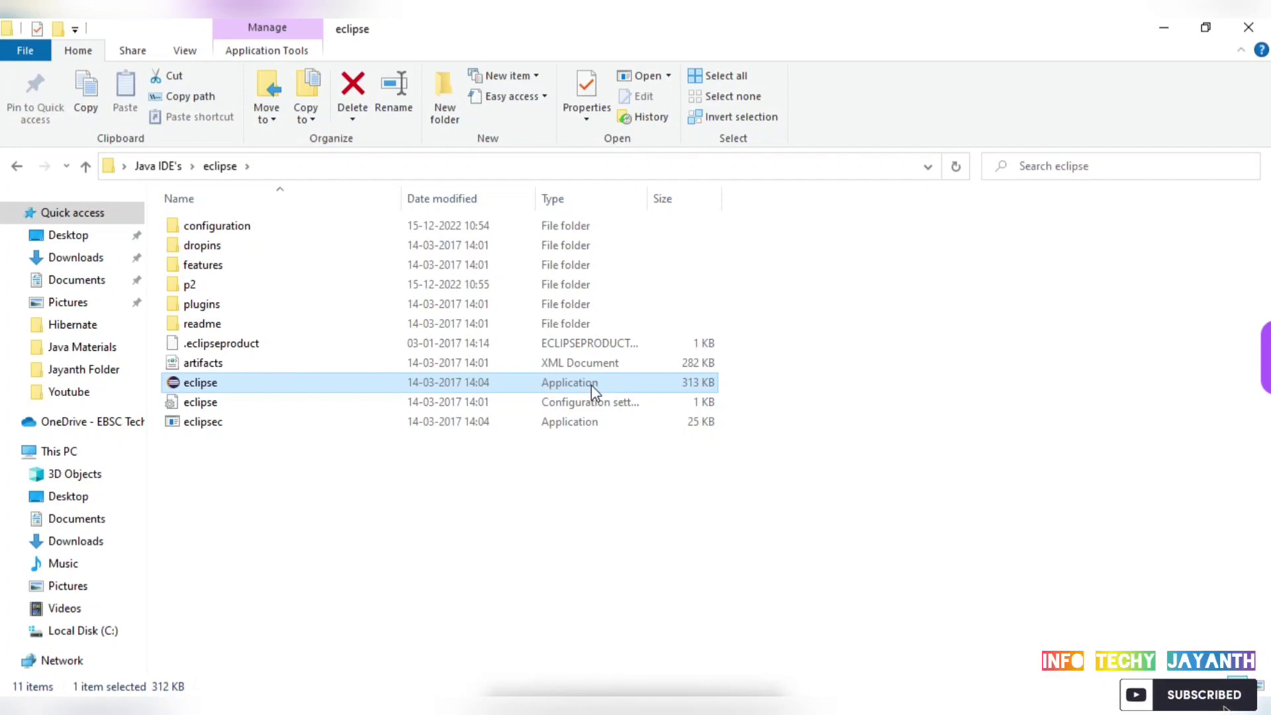
left_click(513, 498)
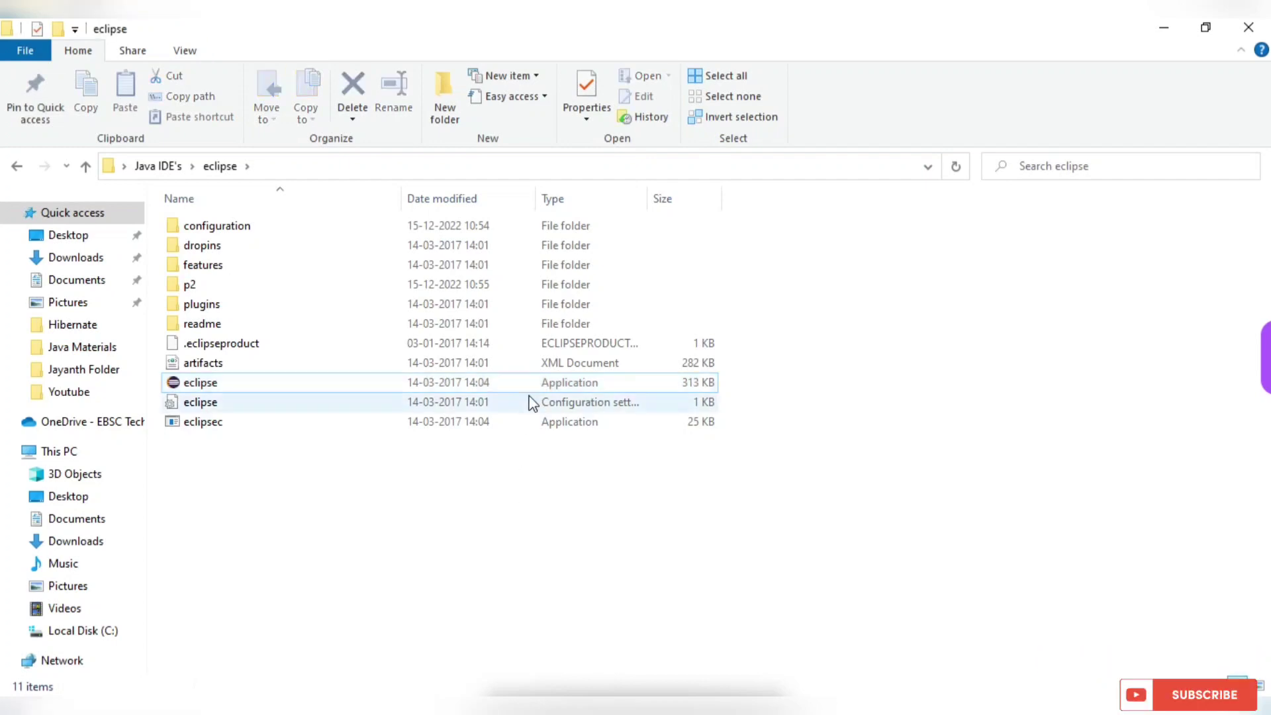
left_click(531, 389)
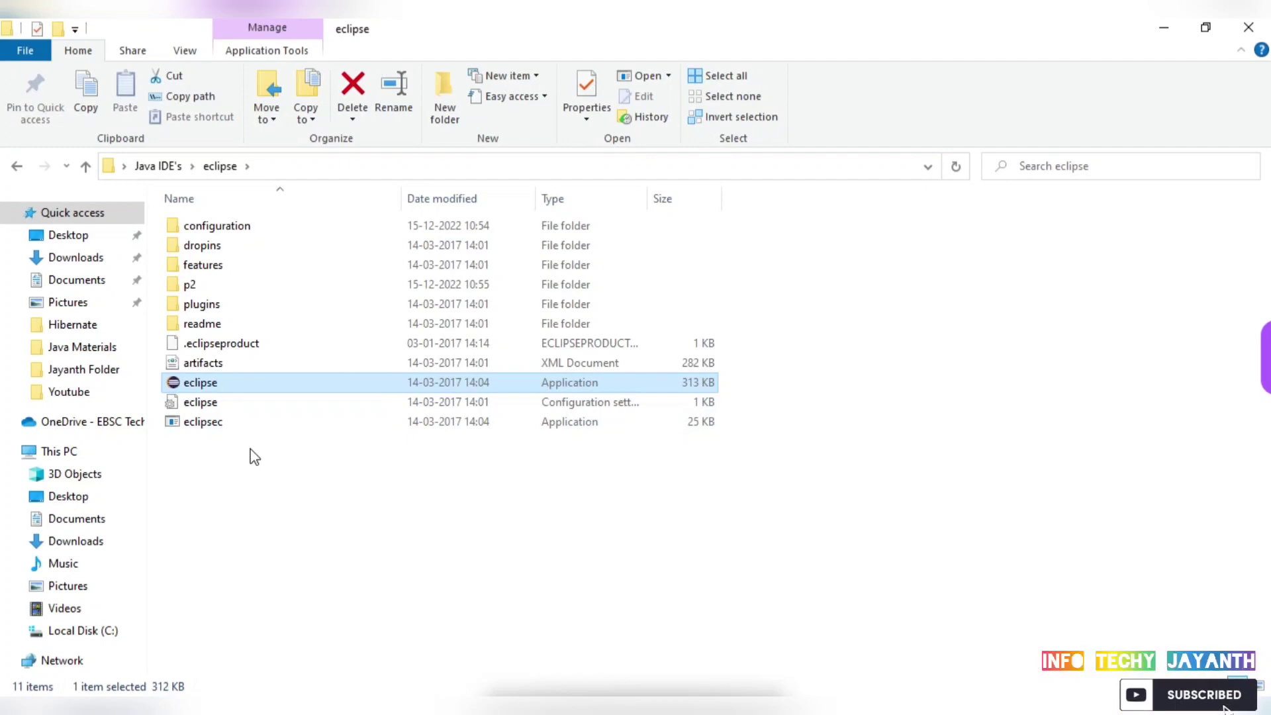
left_click(287, 527)
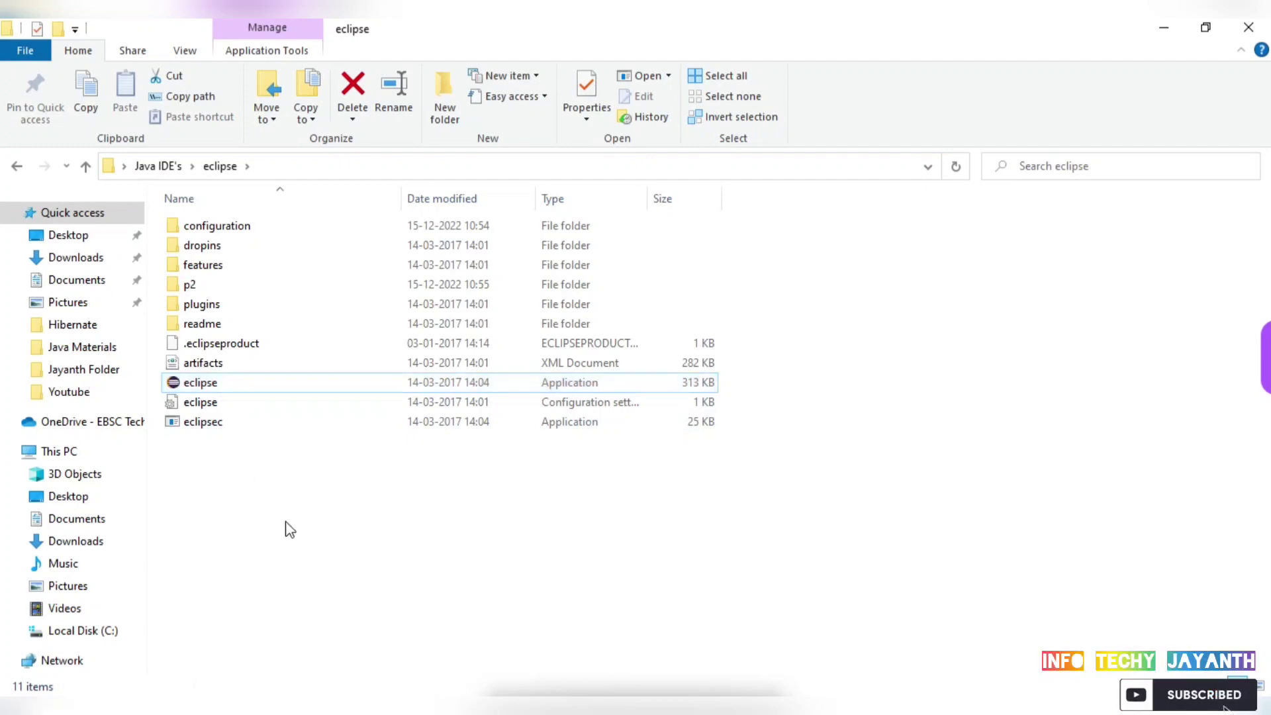
left_click(212, 384)
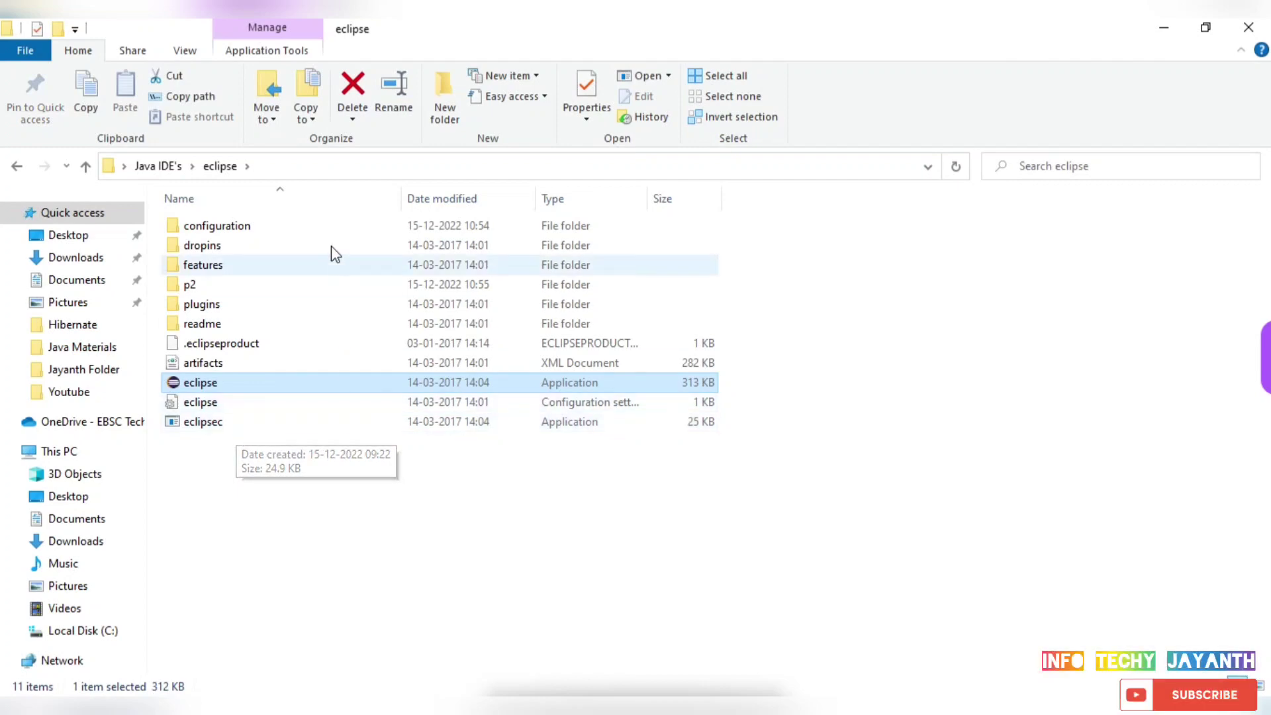
left_click(336, 501)
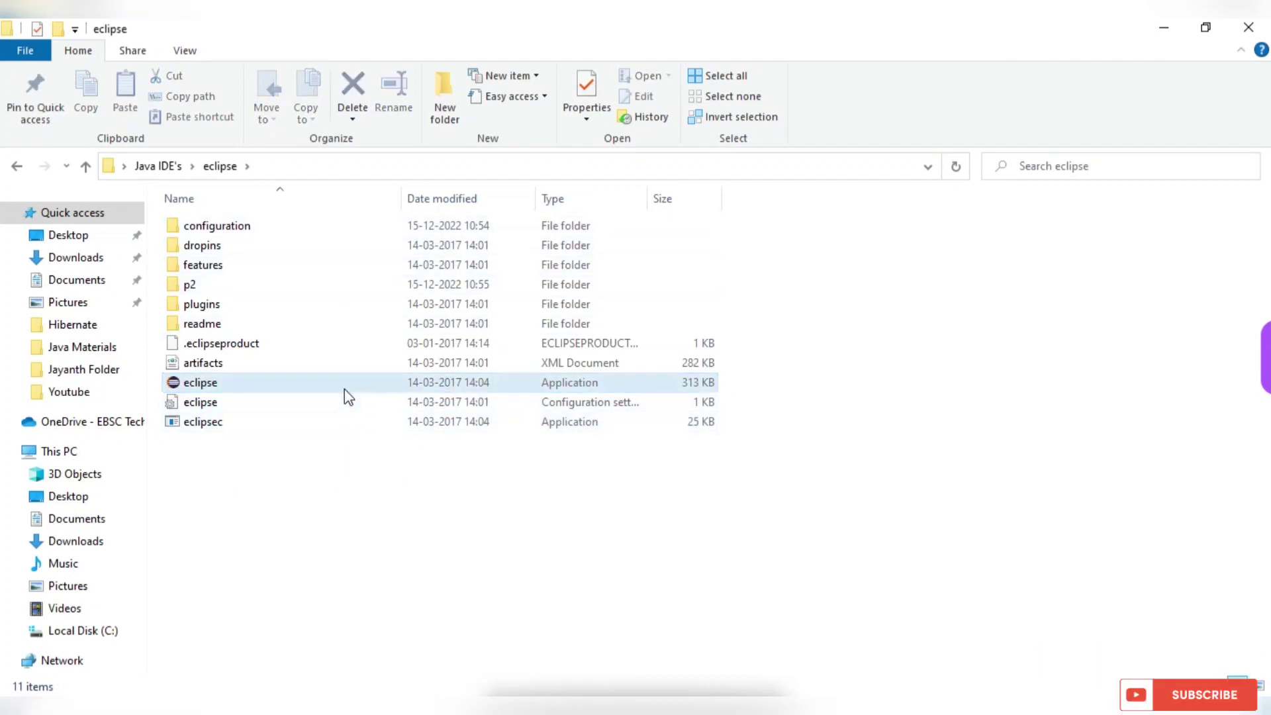
left_click(200, 383)
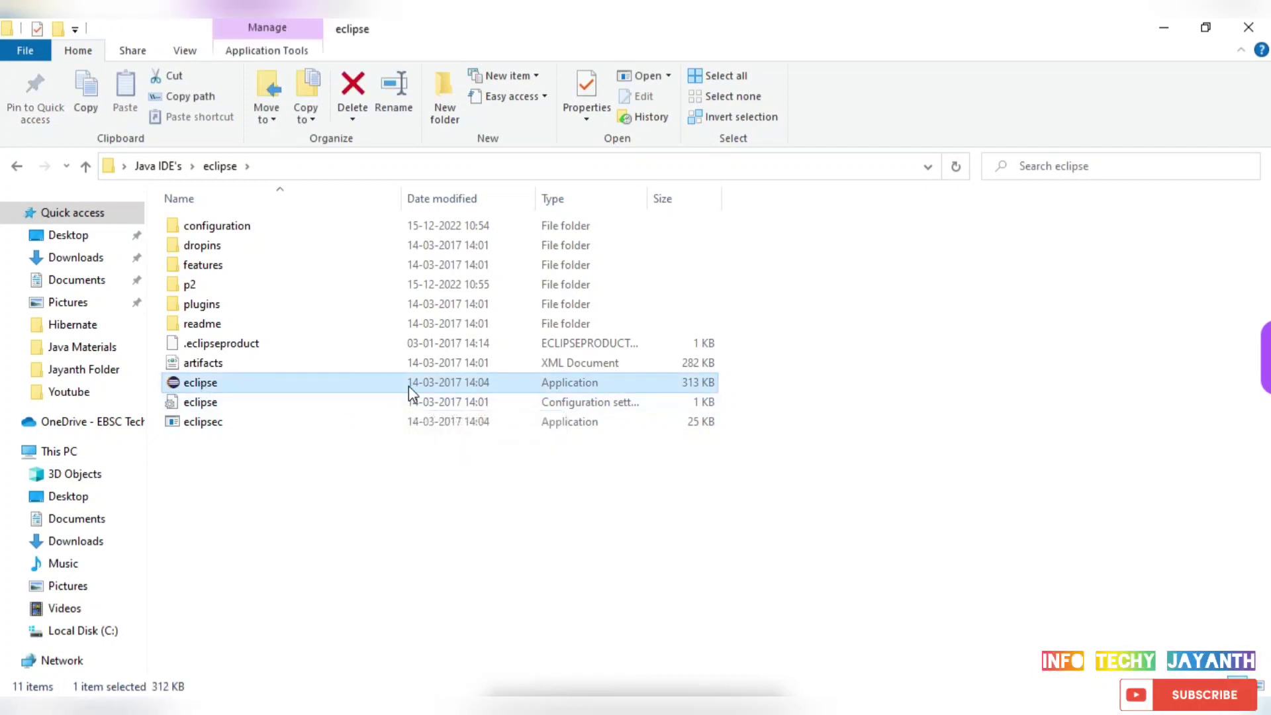
double_click(408, 384)
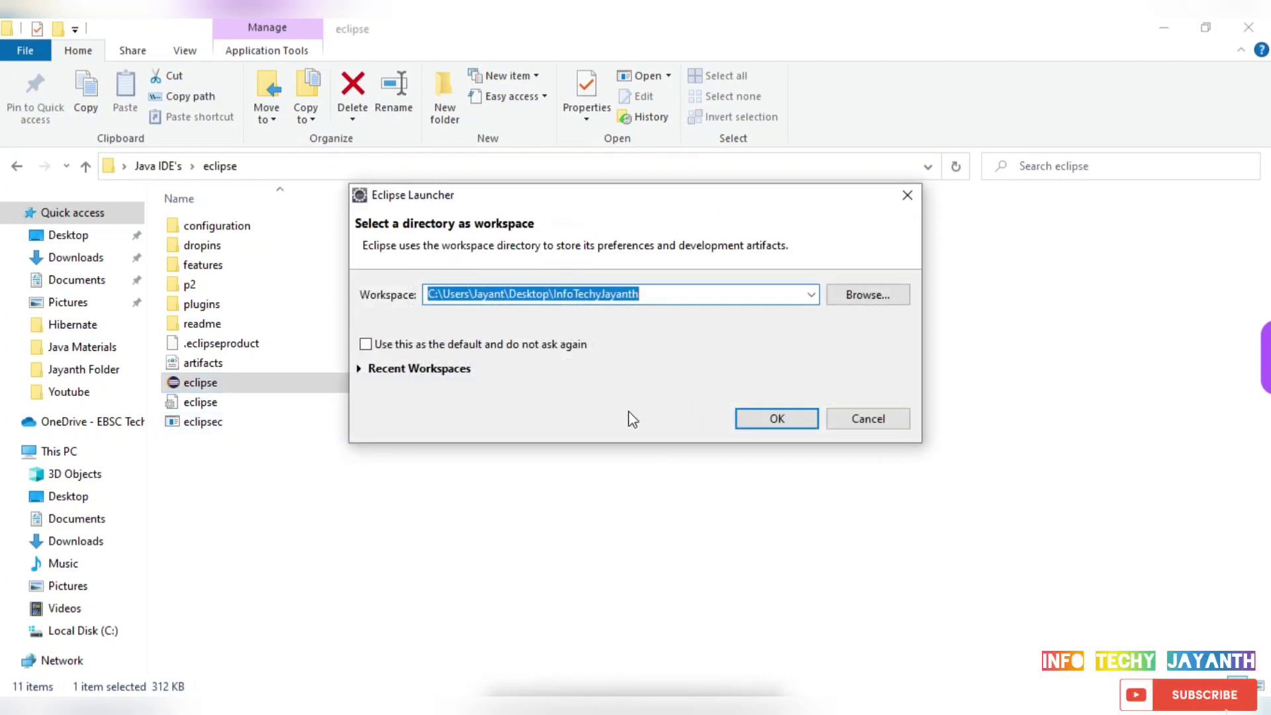
- Accept the suggested workspace directory on the Desktop and start Eclipse with it
left_click_drag(373, 247, 792, 246)
left_click(792, 250)
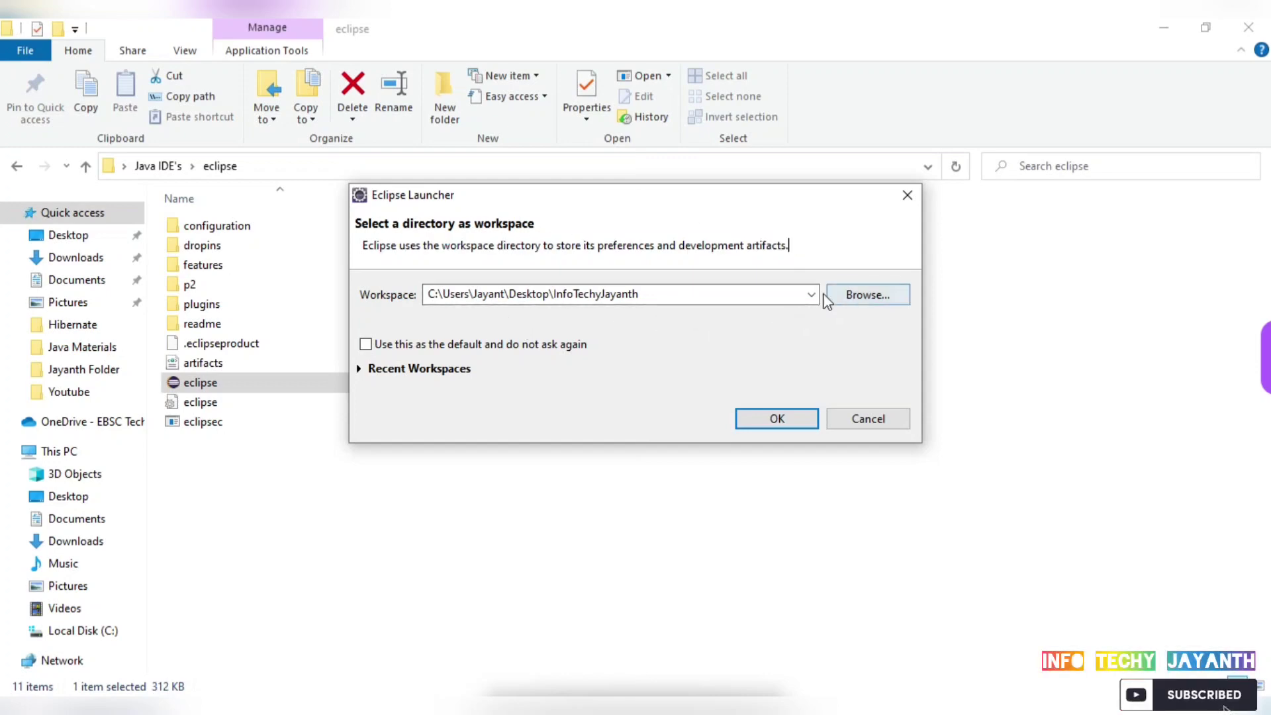
left_click(648, 295)
left_click(510, 295)
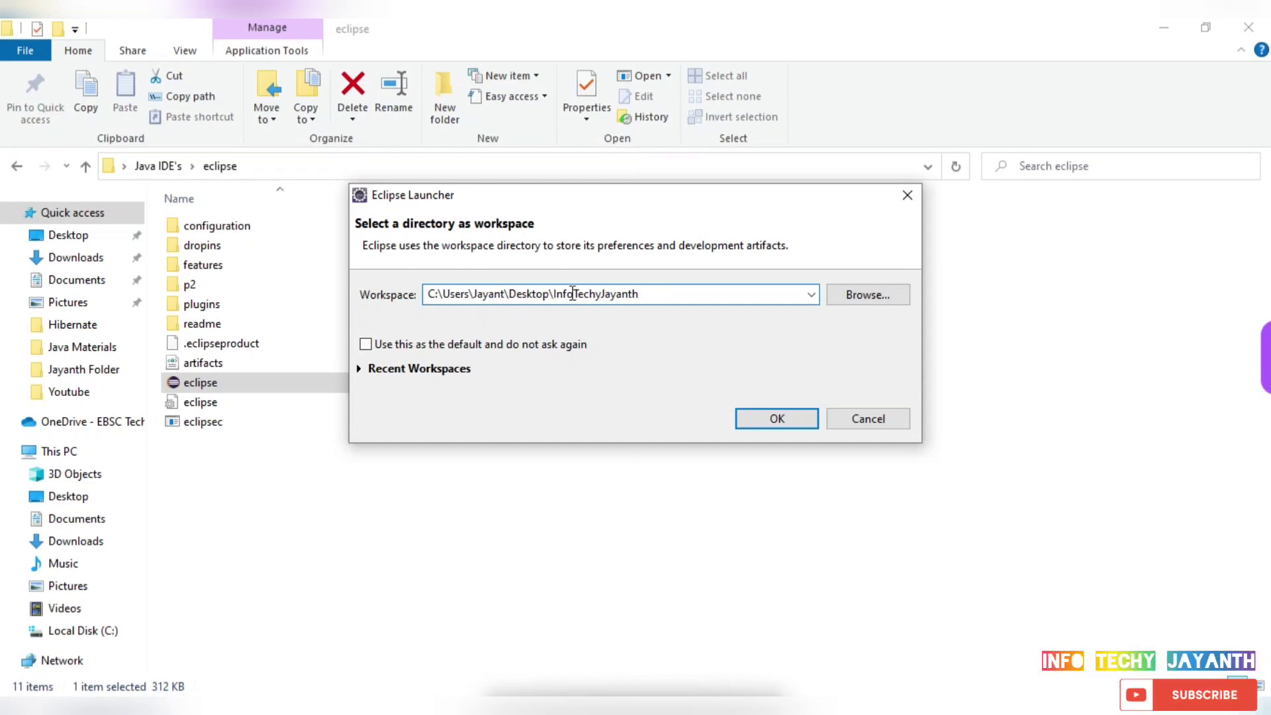
left_click_drag(554, 294, 656, 295)
left_click(656, 295)
left_click_drag(433, 294, 696, 294)
left_click(777, 420)
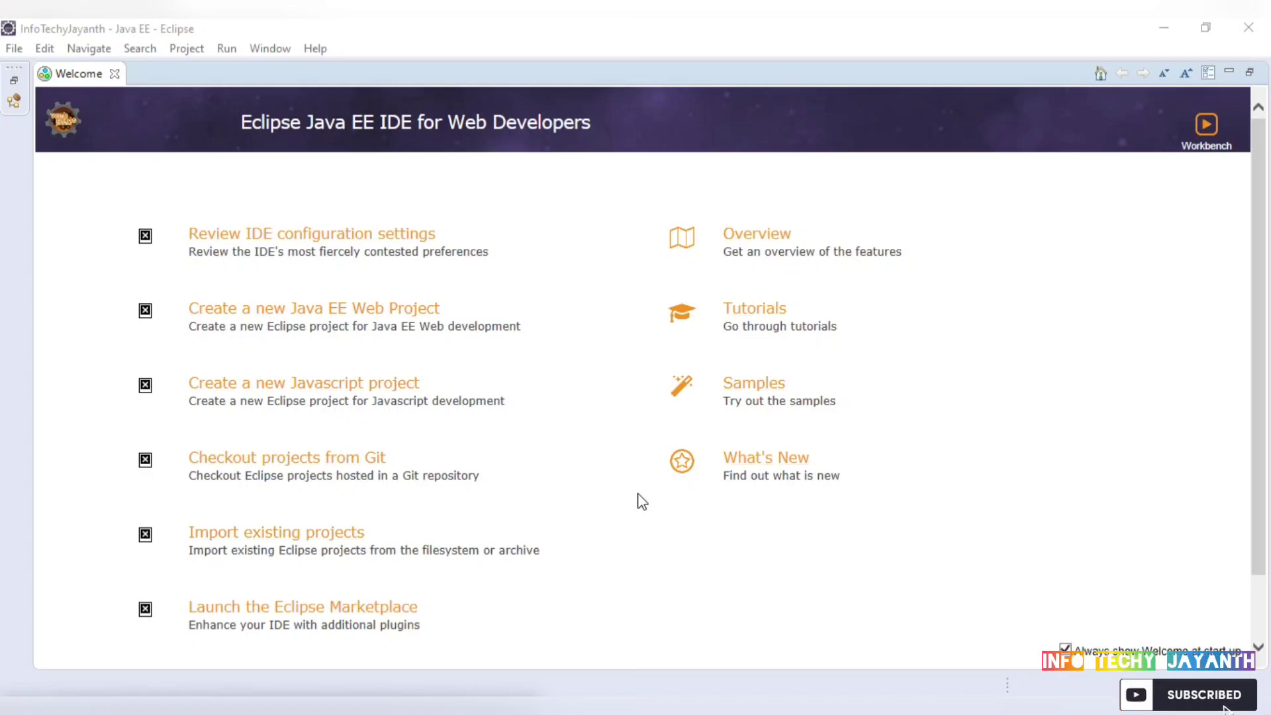
left_click(316, 49)
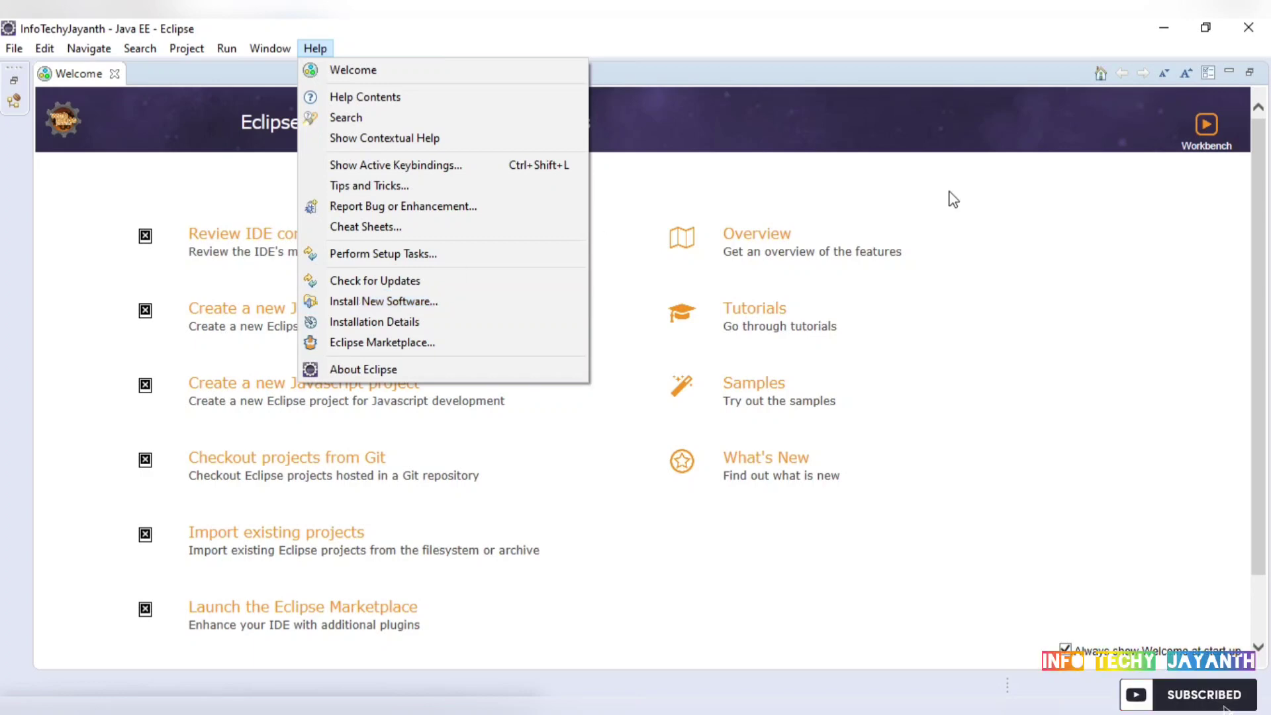
left_click(986, 424)
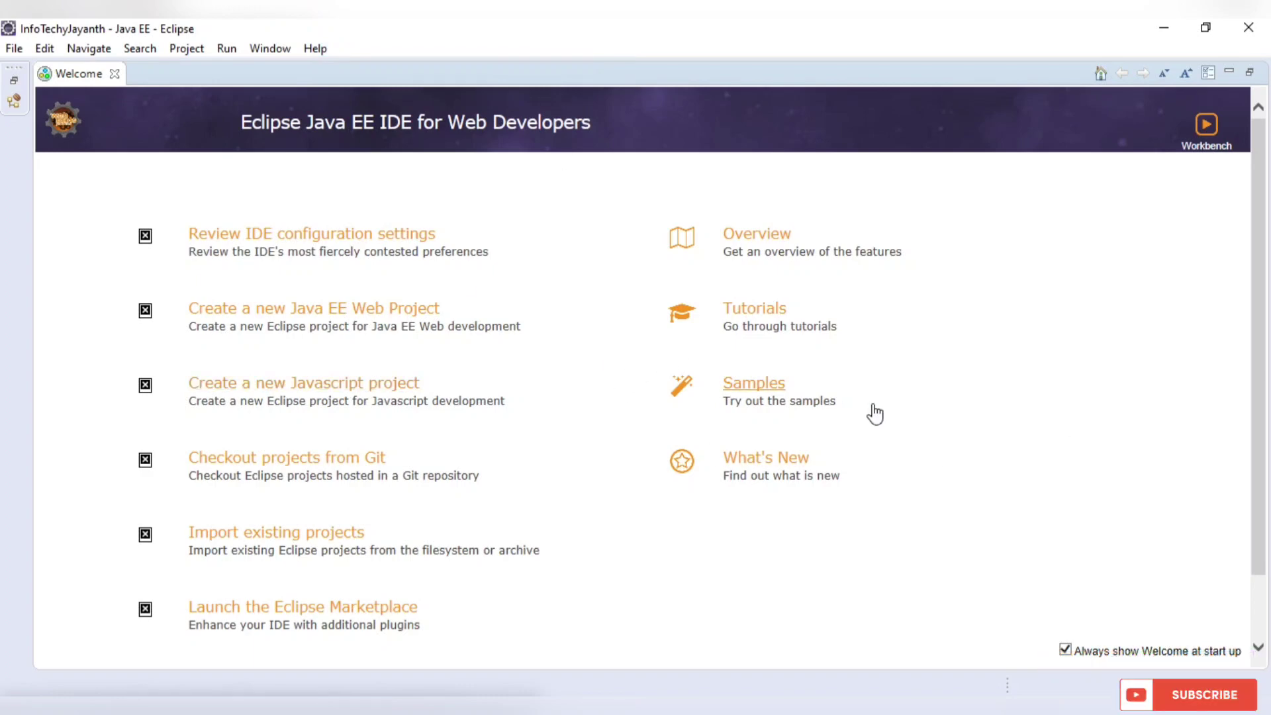
scroll(1101, 382, "down", 2)
scroll(1099, 382, "up", 2)
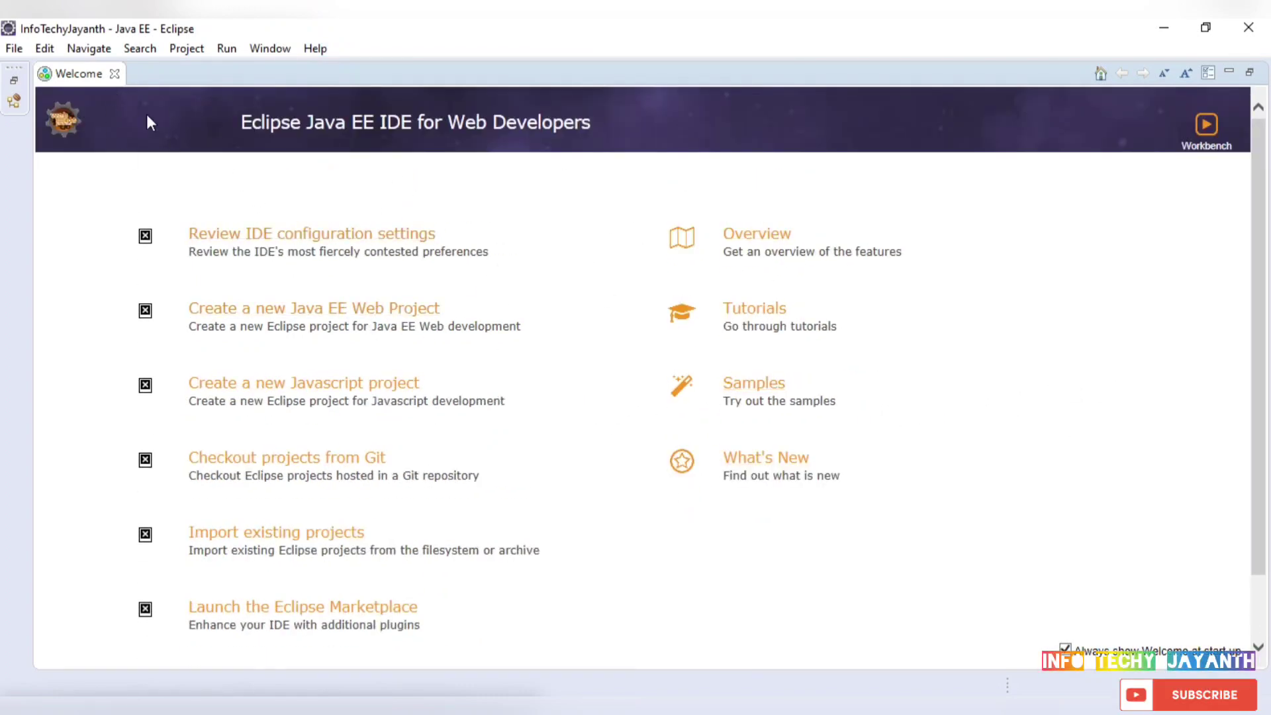
- Close the Welcome, Outline and Task List views, and narrow the Project Explorer slightly
left_click(116, 75)
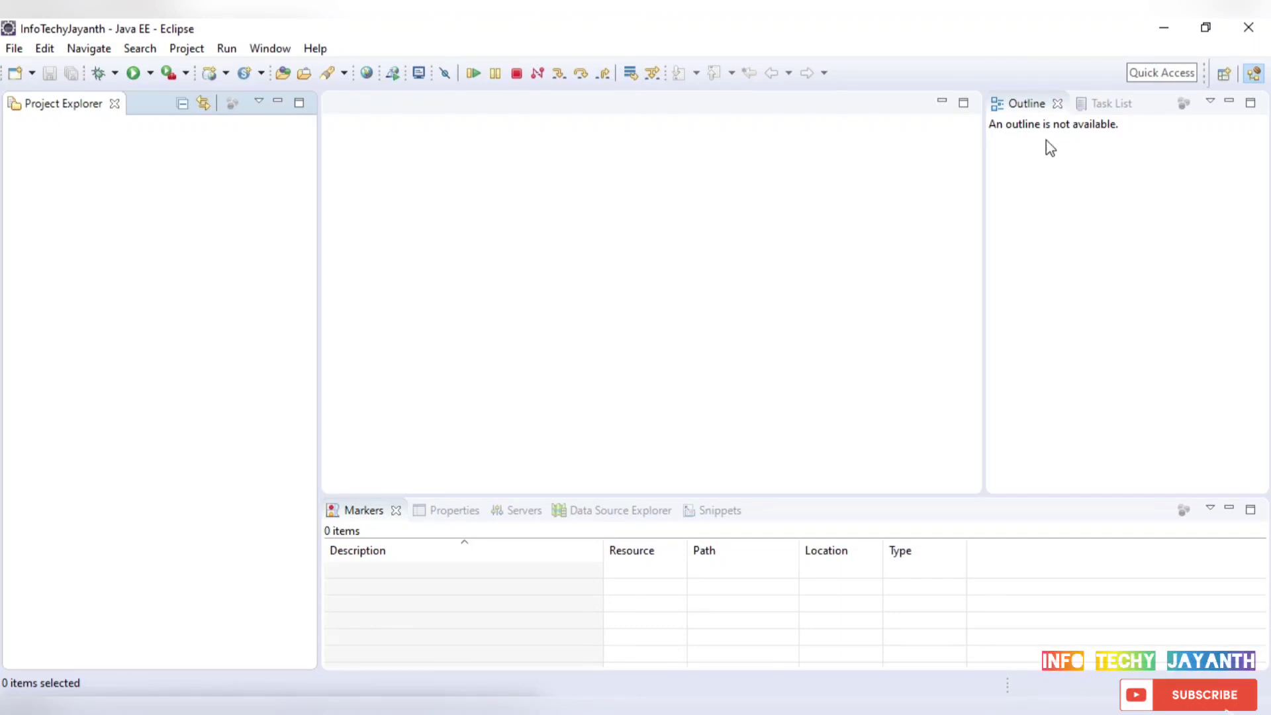
left_click(1059, 105)
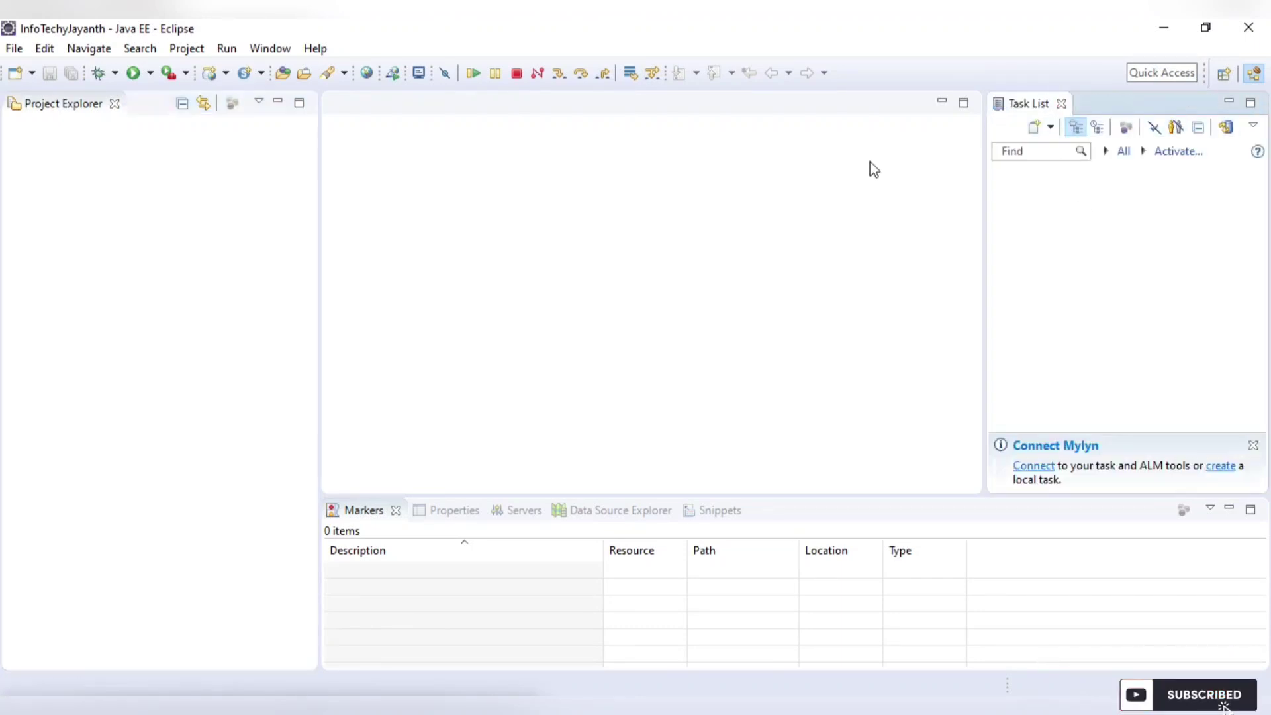
left_click(1060, 104)
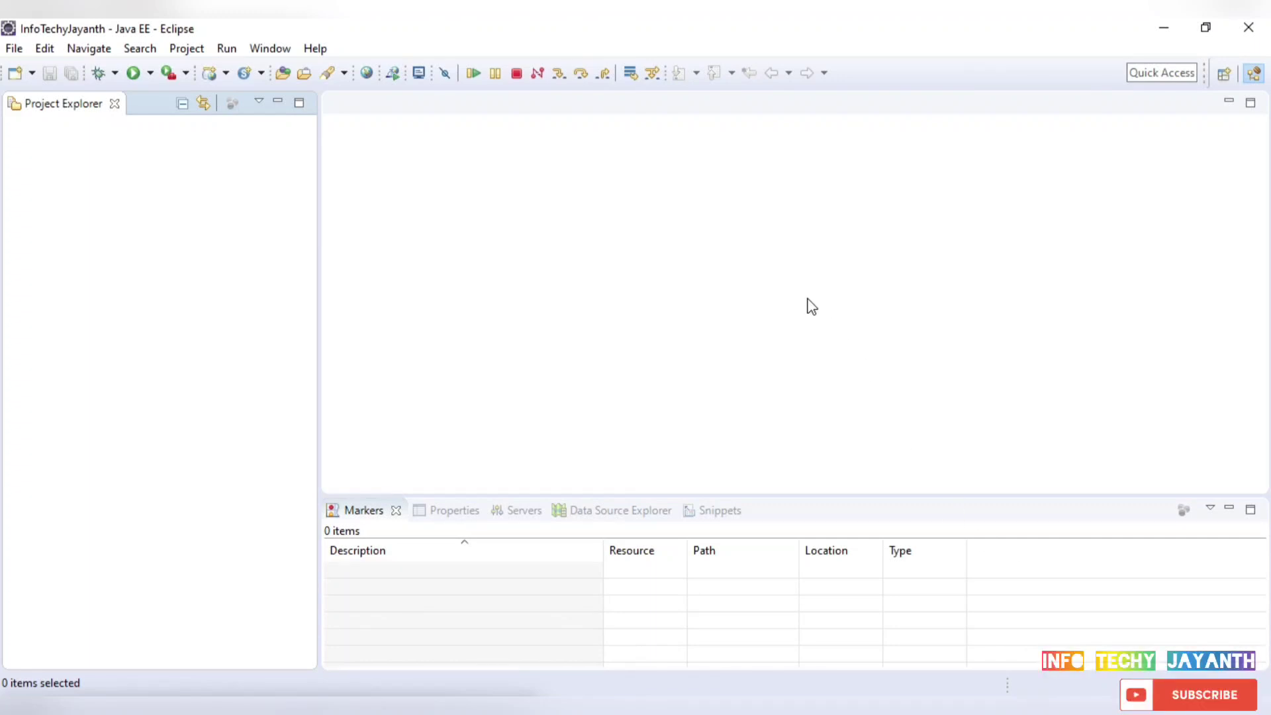
left_click(808, 516)
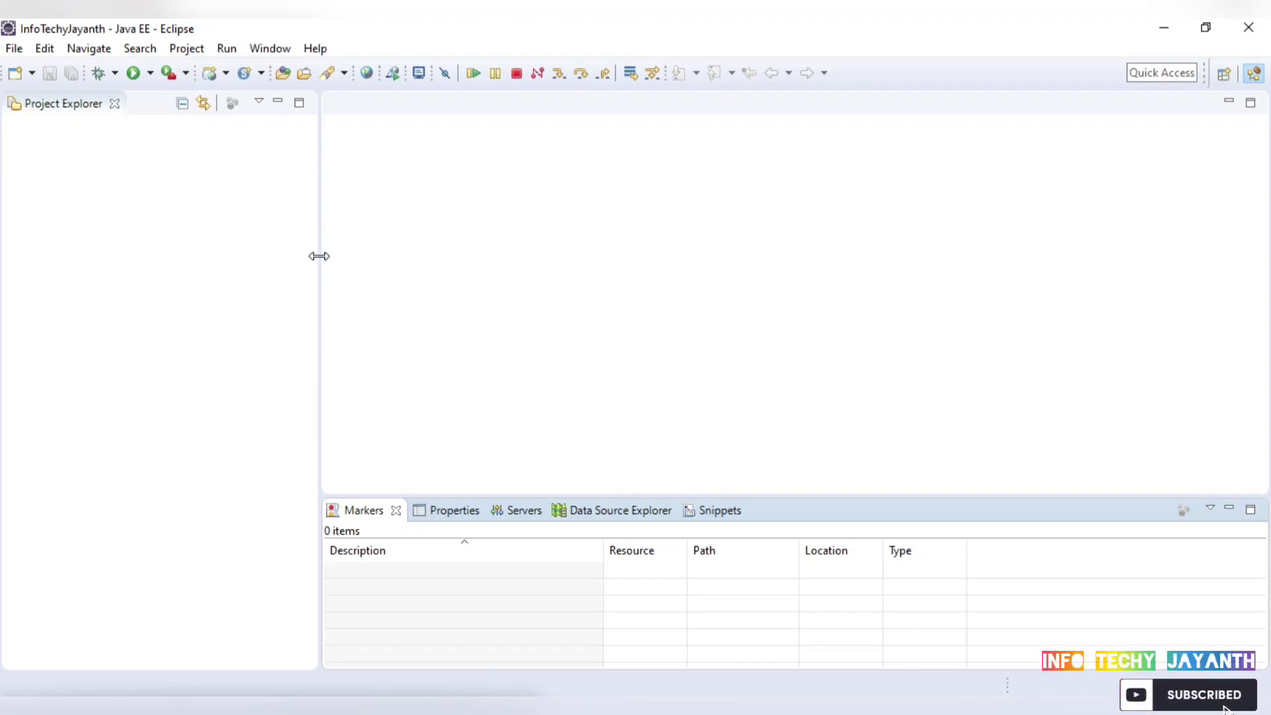
left_click_drag(318, 256, 276, 252)
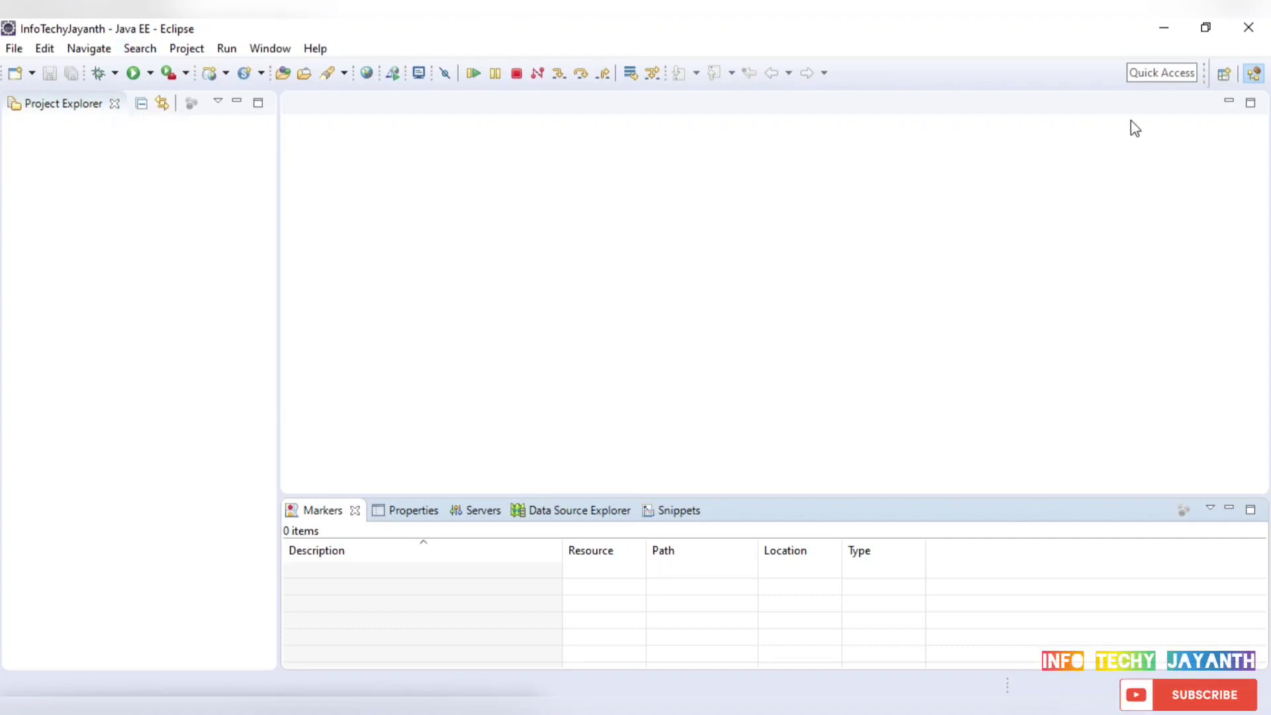
- Switch the workbench to the Java perspective and close its Task List and Outline views
left_click(1224, 77)
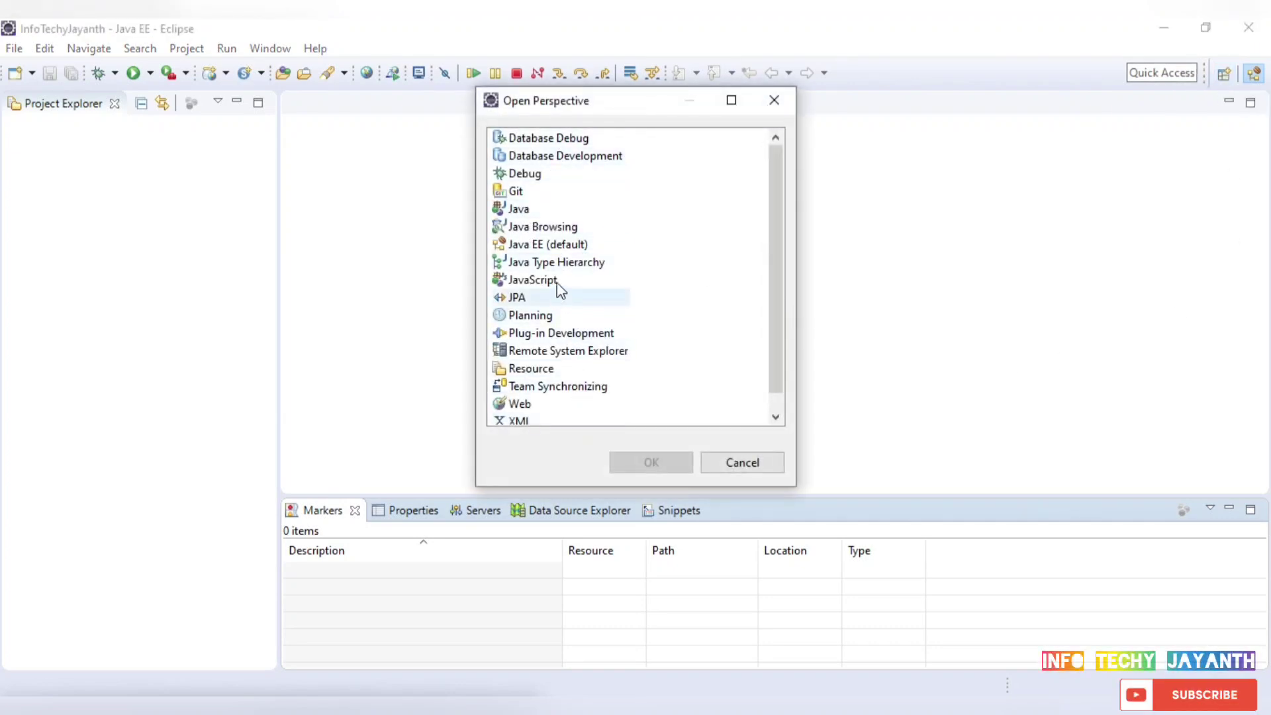
left_click(533, 209)
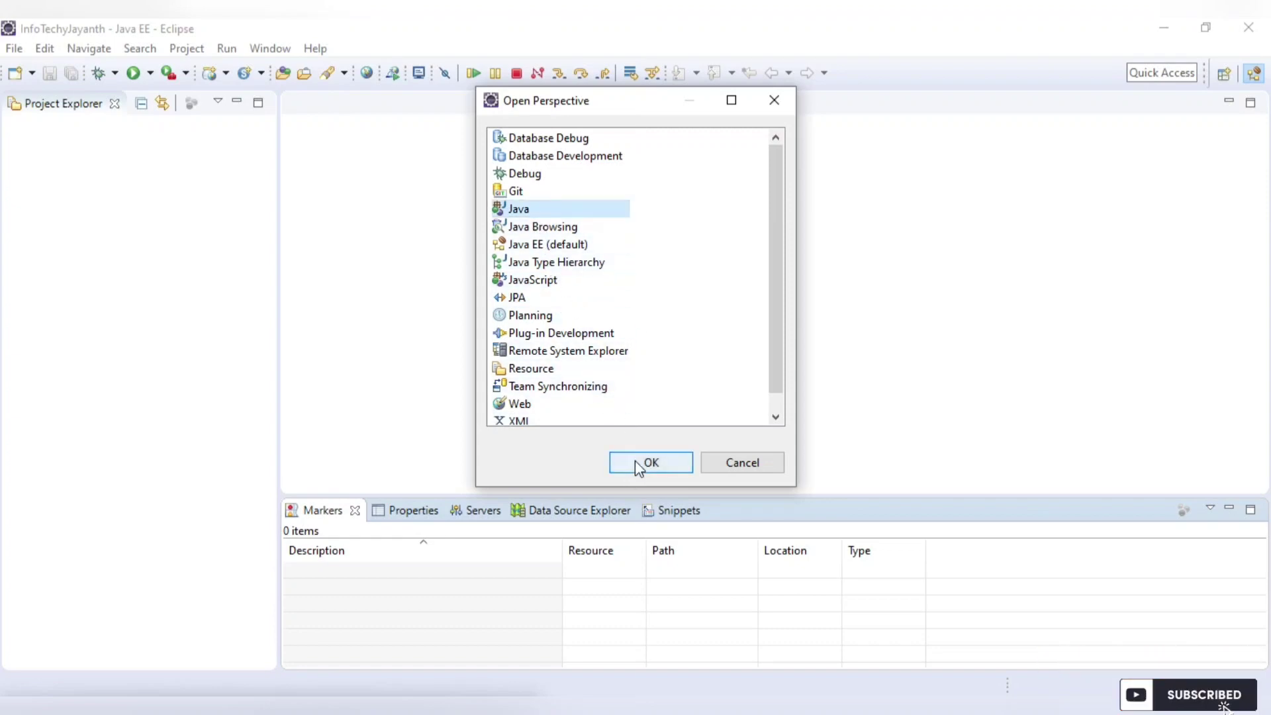
left_click(637, 462)
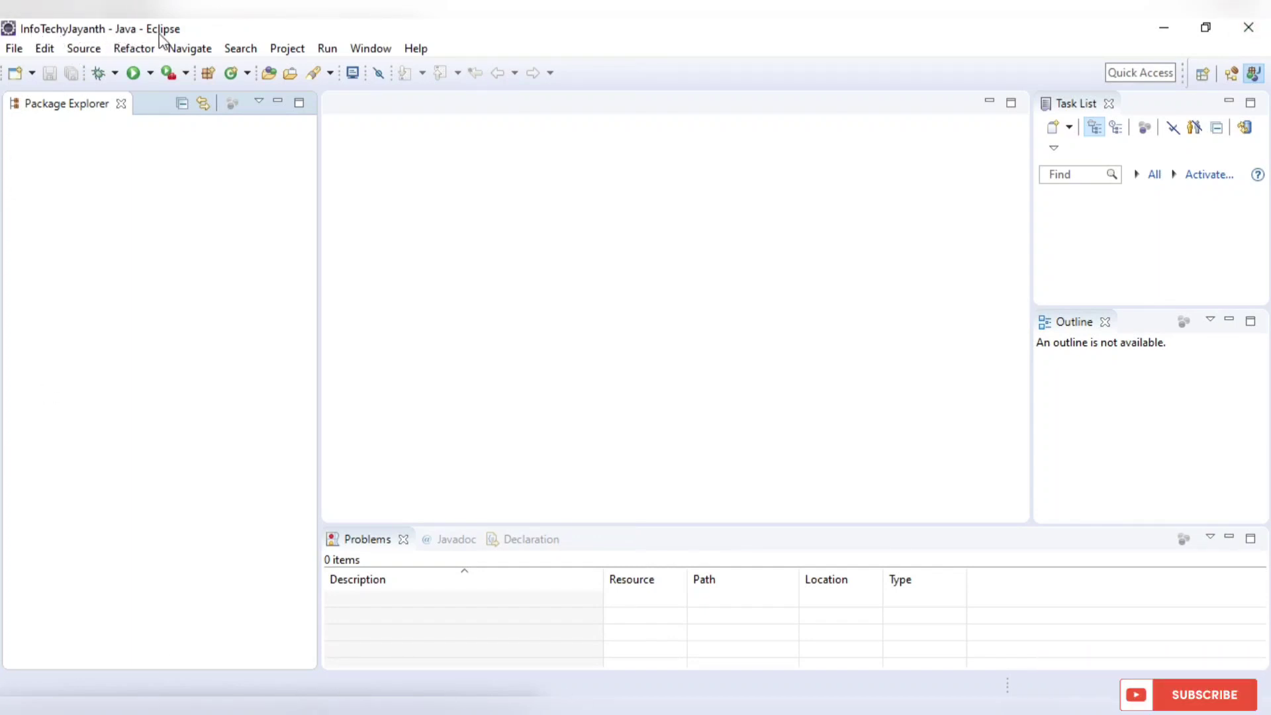
left_click(1109, 104)
left_click(1105, 104)
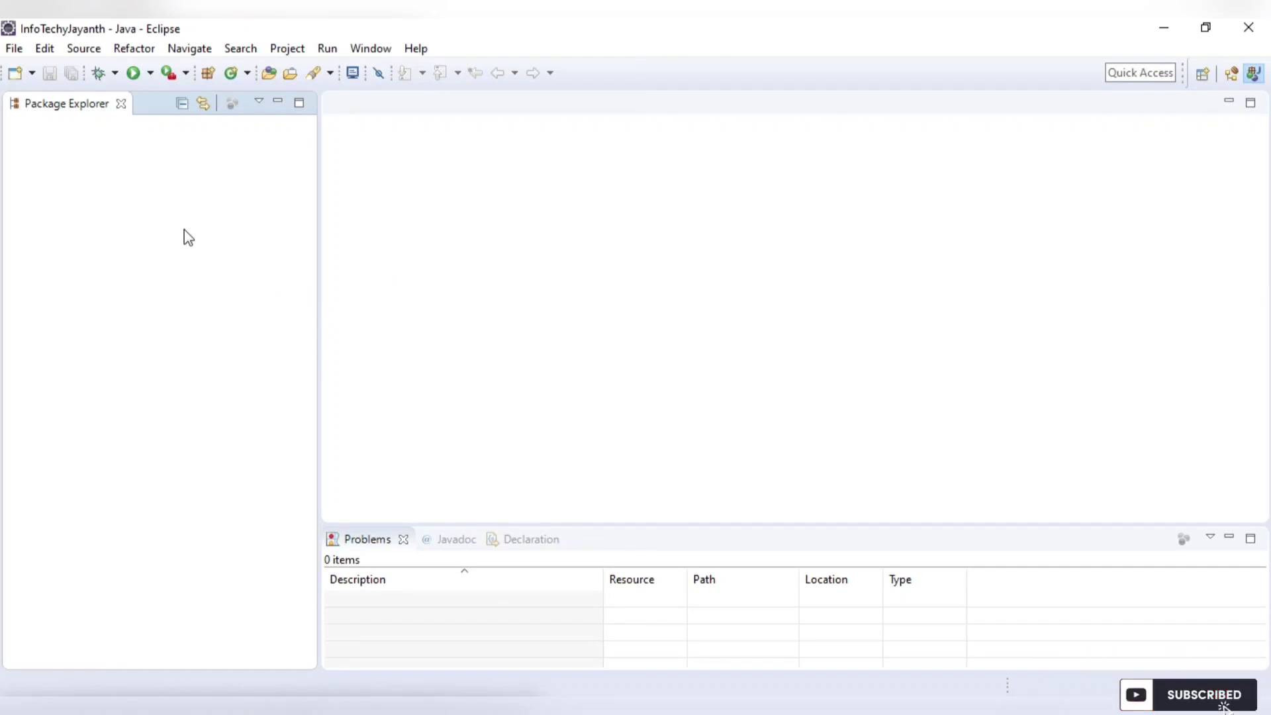
- Create a Java project named InfoTechyJayanth1 in the default location, using the default JRE
left_click(11, 50)
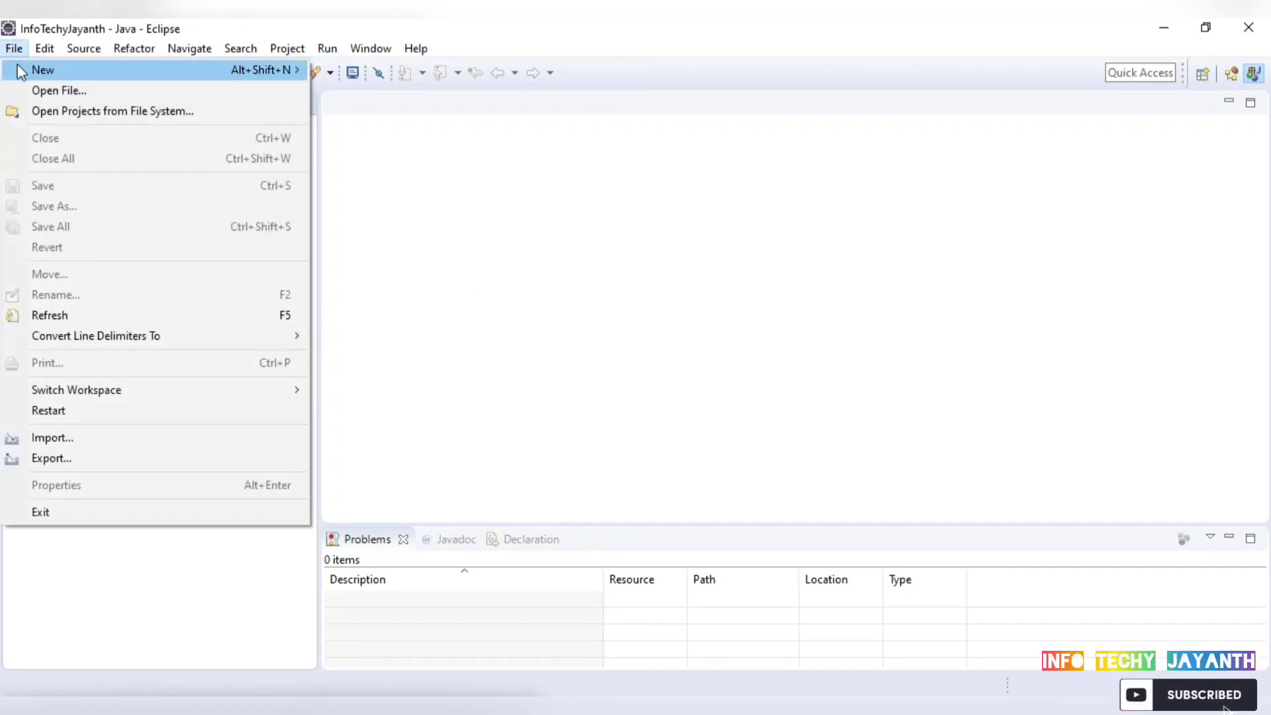
mouse_move(79, 71)
left_click(369, 71)
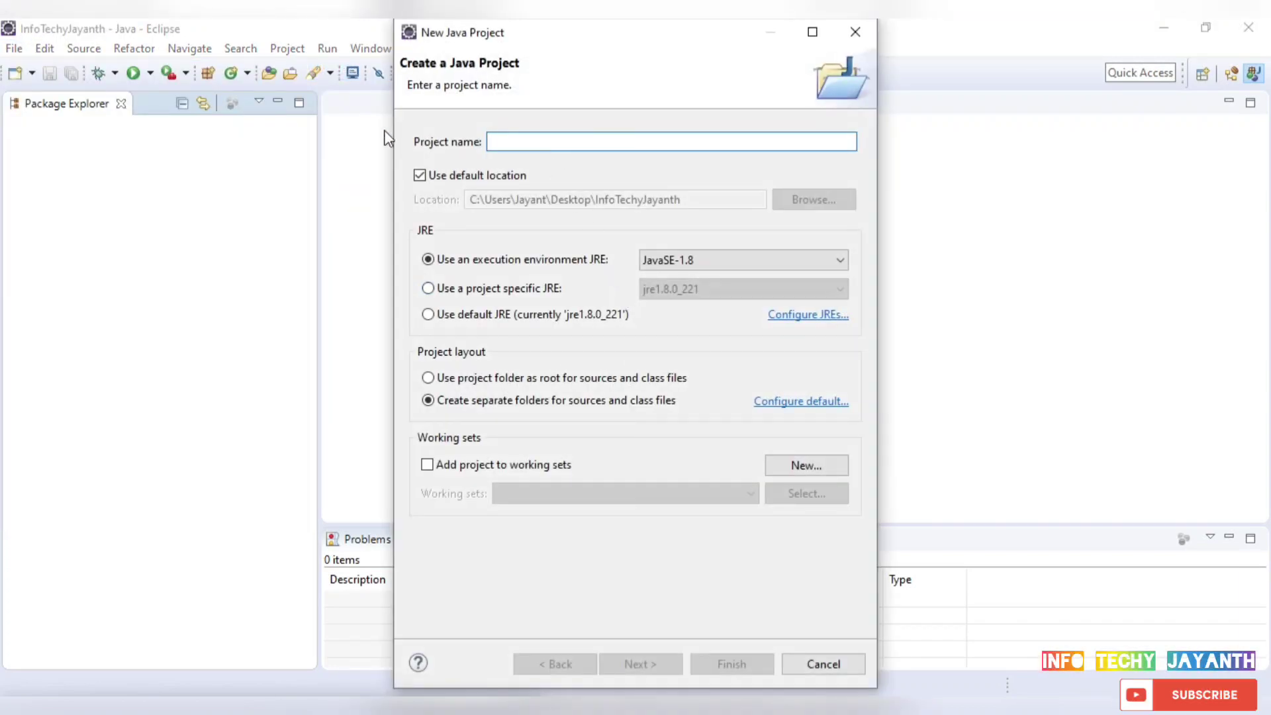
type("InfoTechy")
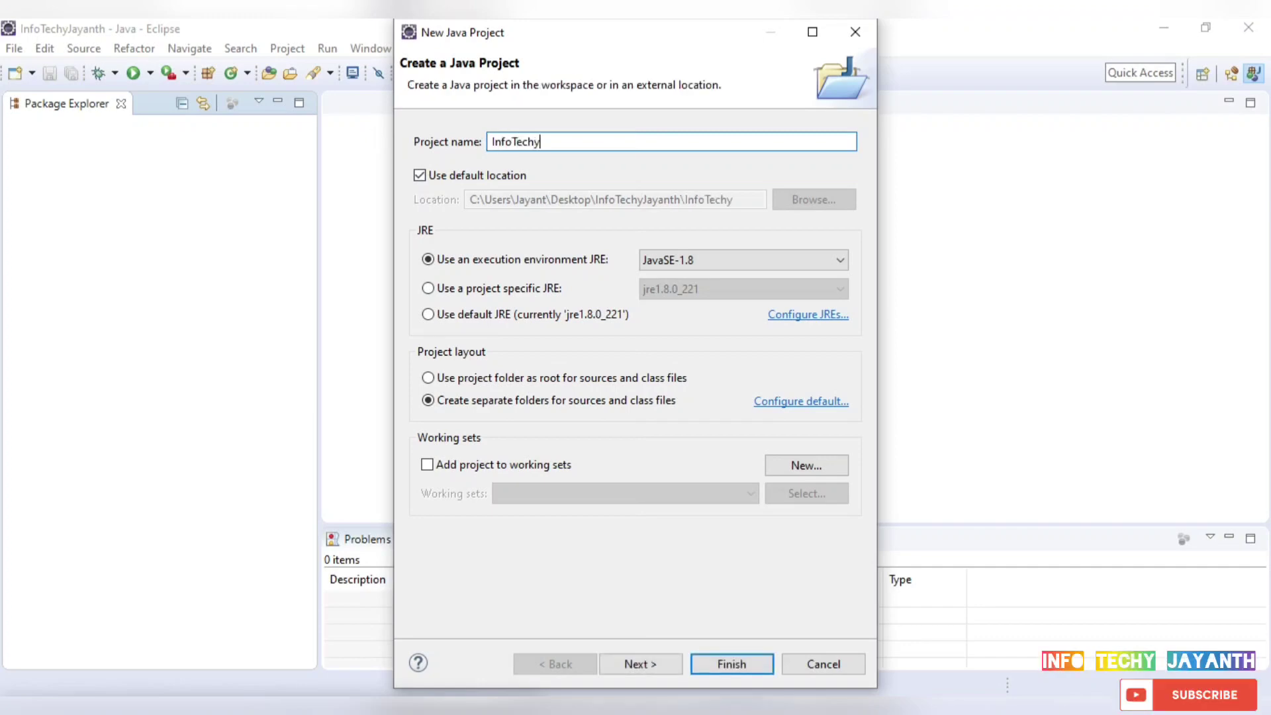
type("Jayanth1")
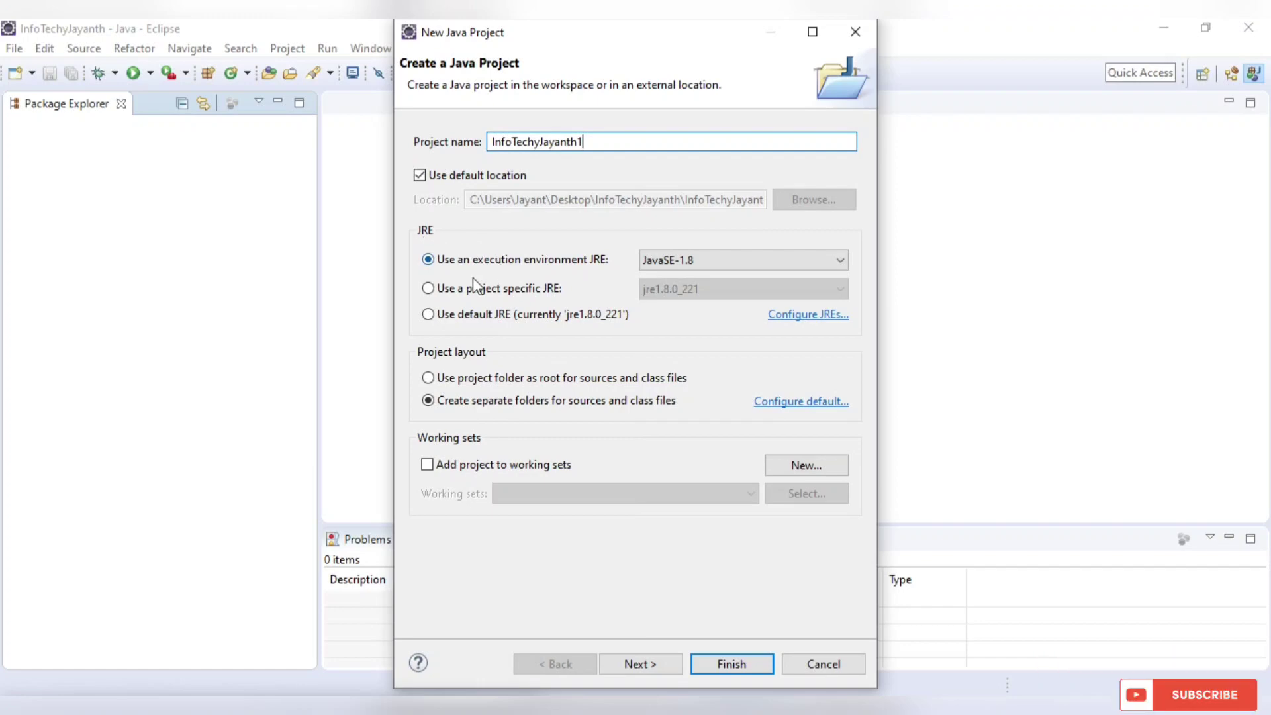
left_click(429, 315)
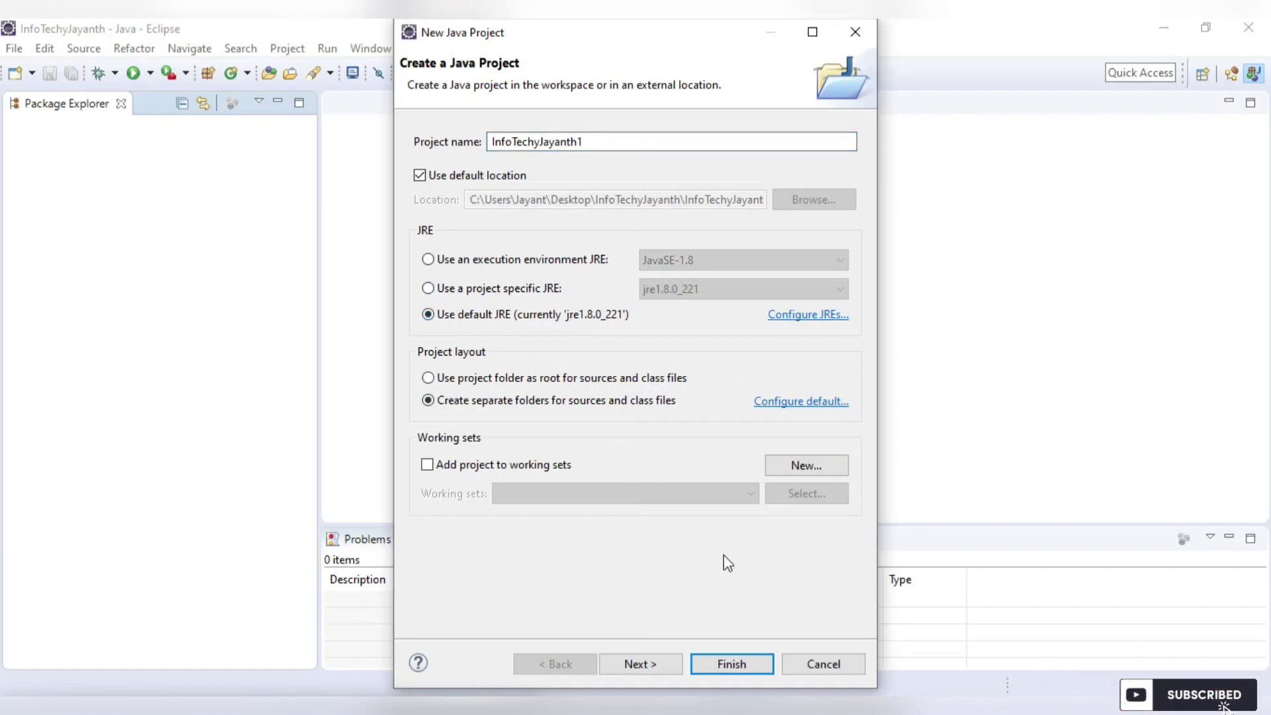
left_click(733, 669)
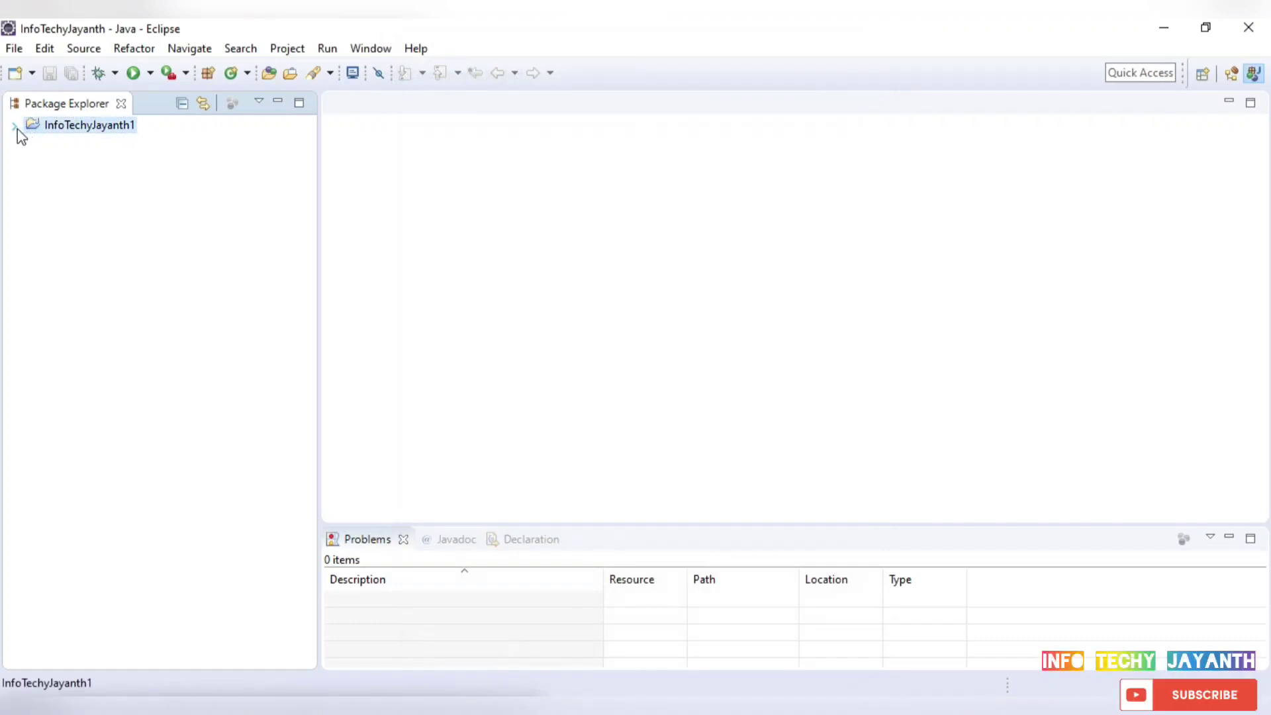
- Expand the InfoTechyJayanth1 project to examine its src folder and JRE System Library, and narrow the Package Explorer slightly
left_click(15, 126)
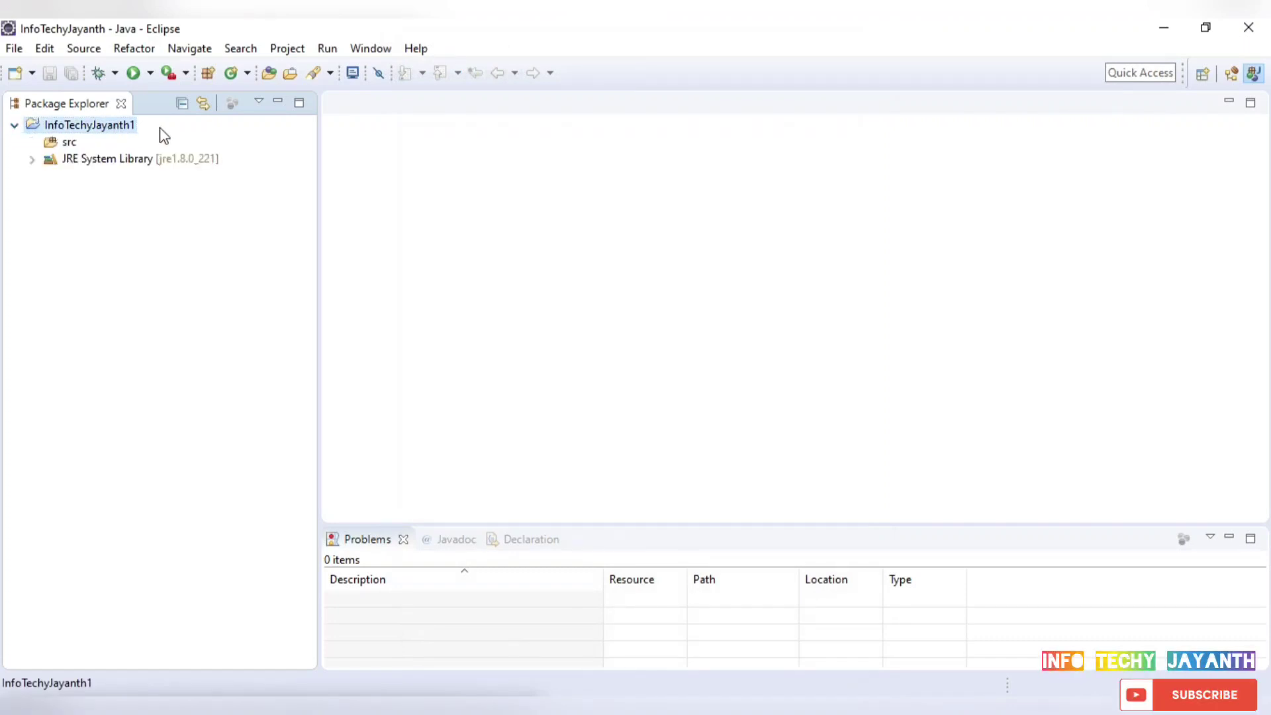
left_click(68, 142)
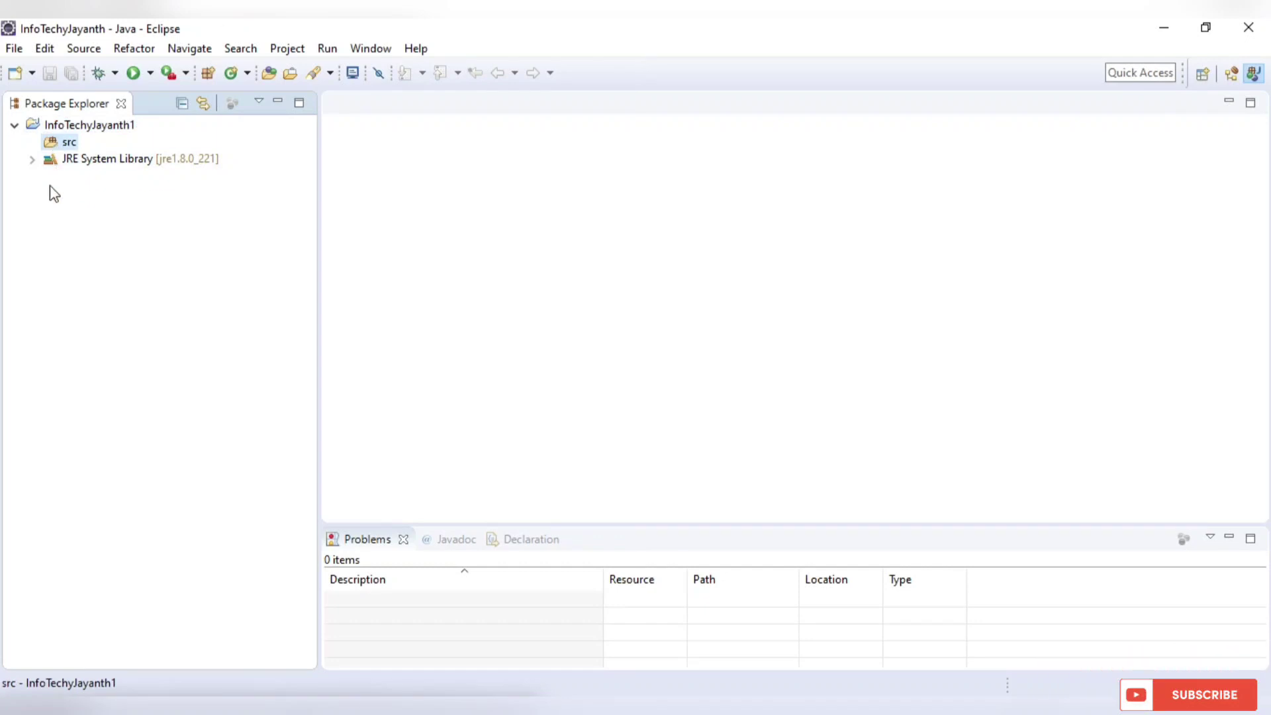
left_click(66, 160)
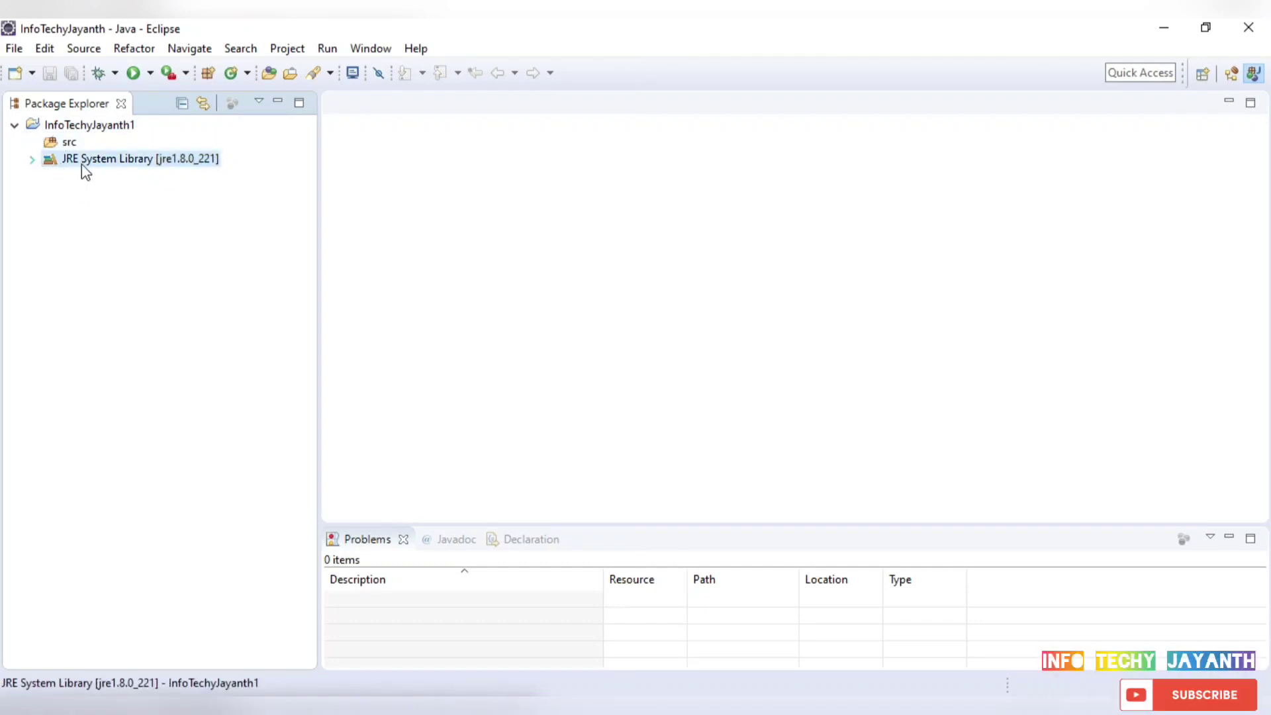
left_click(33, 160)
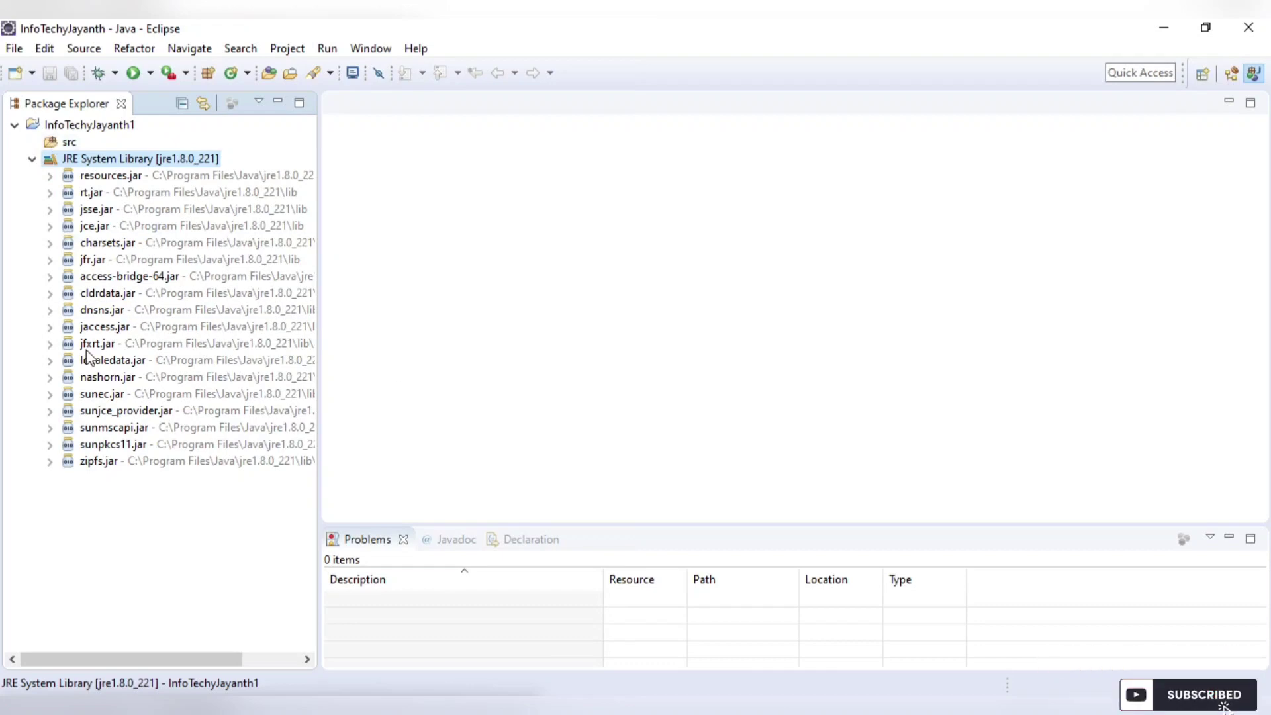
left_click(32, 159)
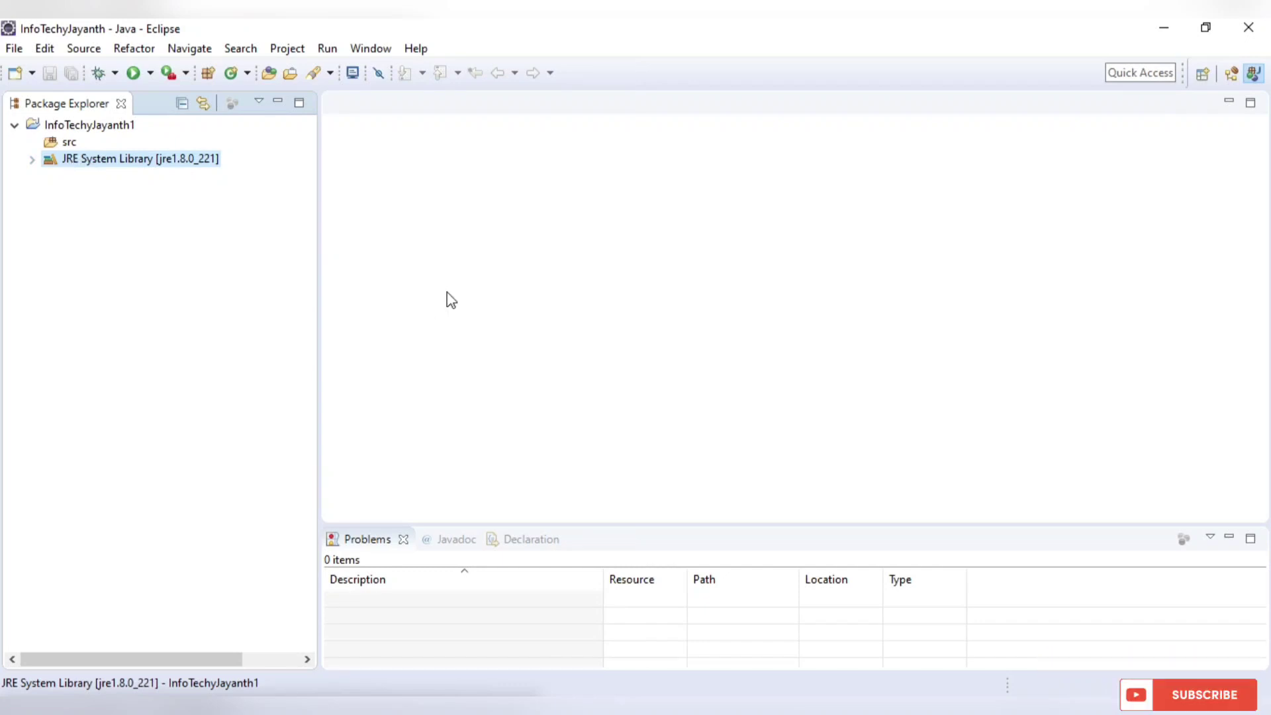
left_click_drag(320, 238, 292, 236)
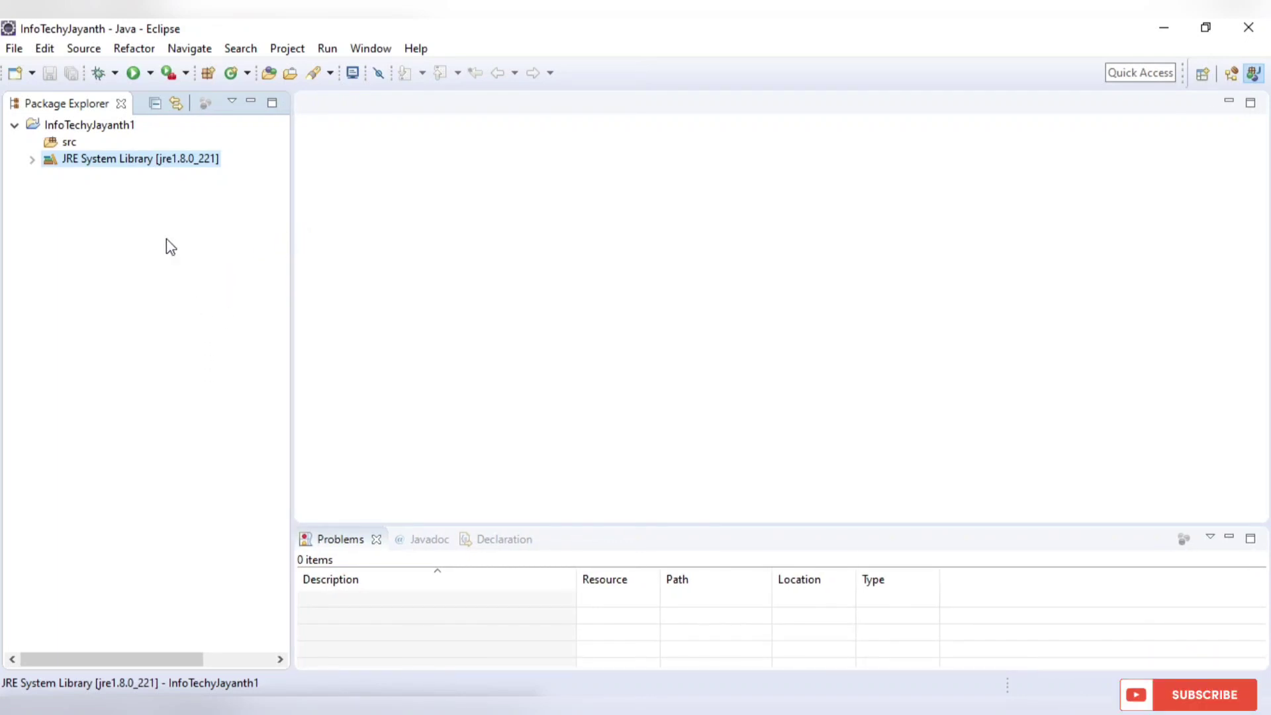
- Start a new Java package in the src folder of InfoTechyJayanth1
left_click(66, 146)
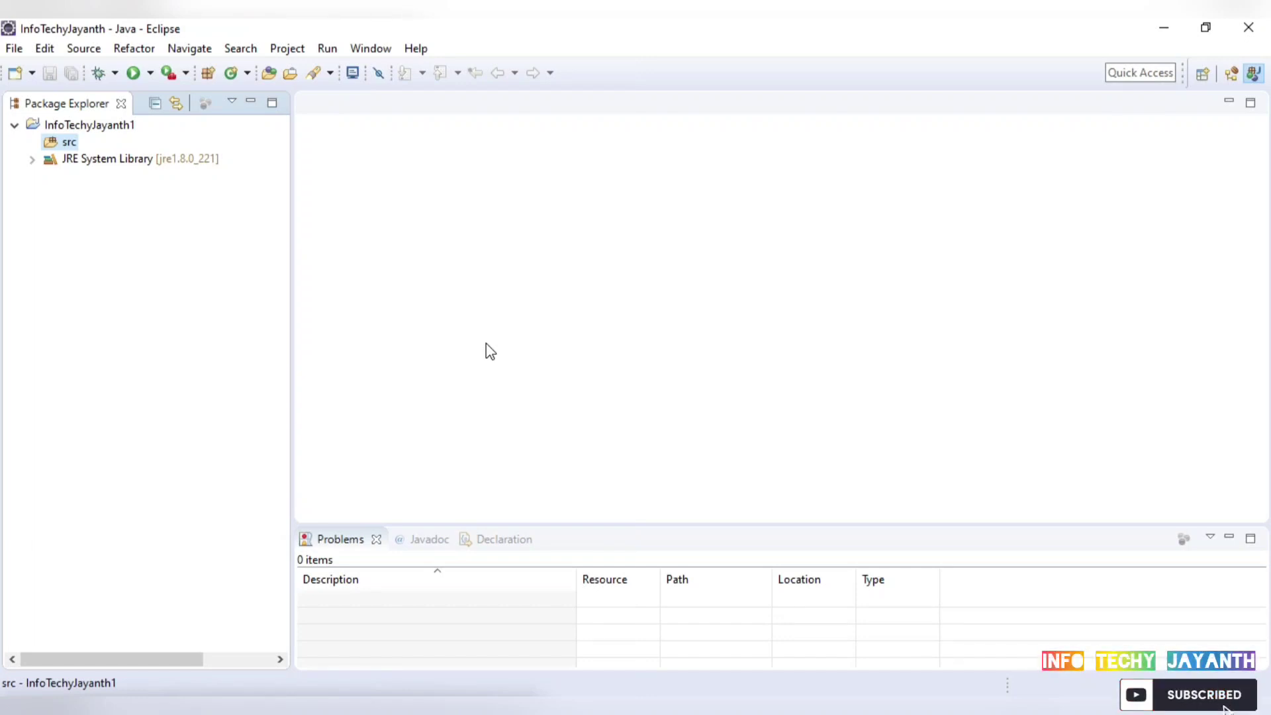
right_click(60, 144)
mouse_move(168, 144)
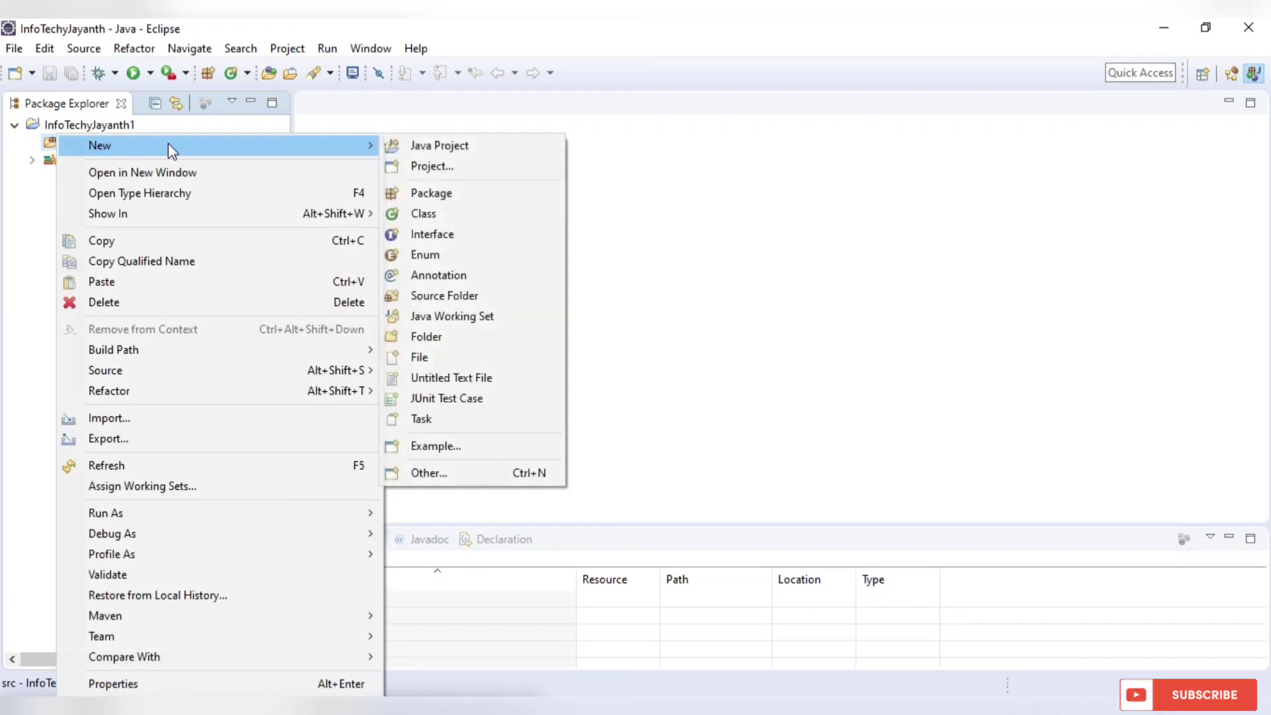
left_click(437, 193)
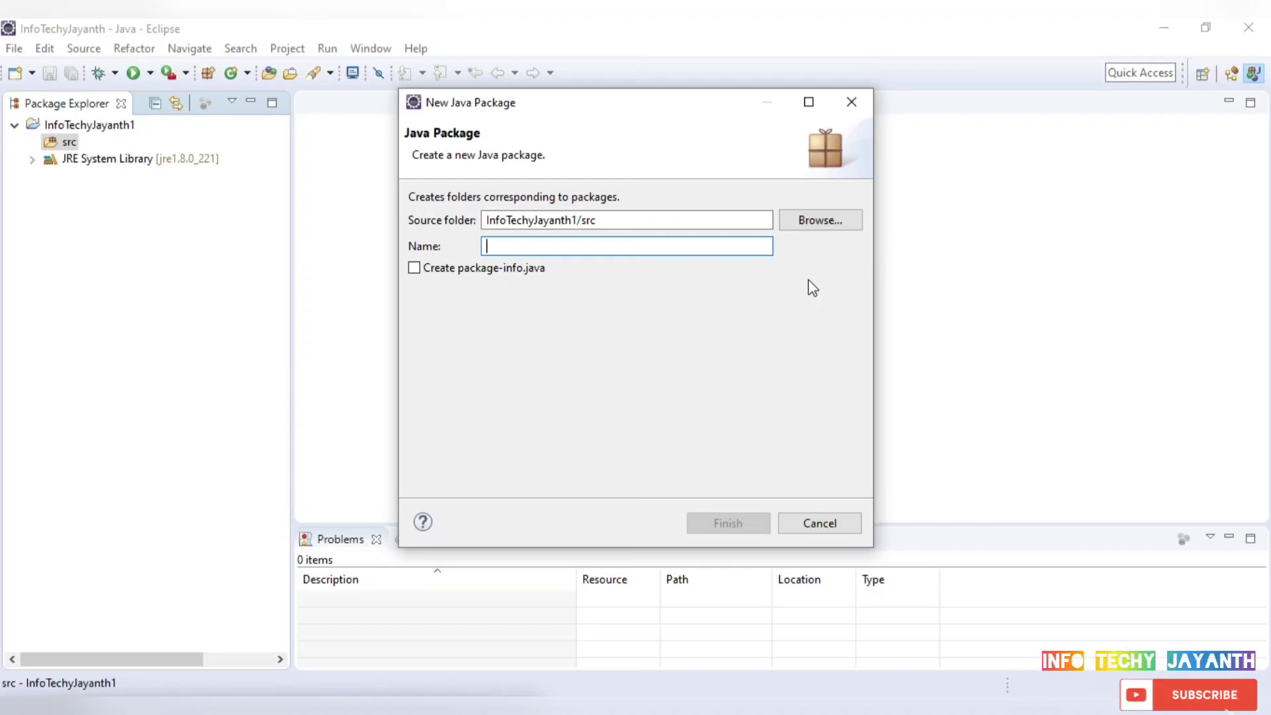
type("First")
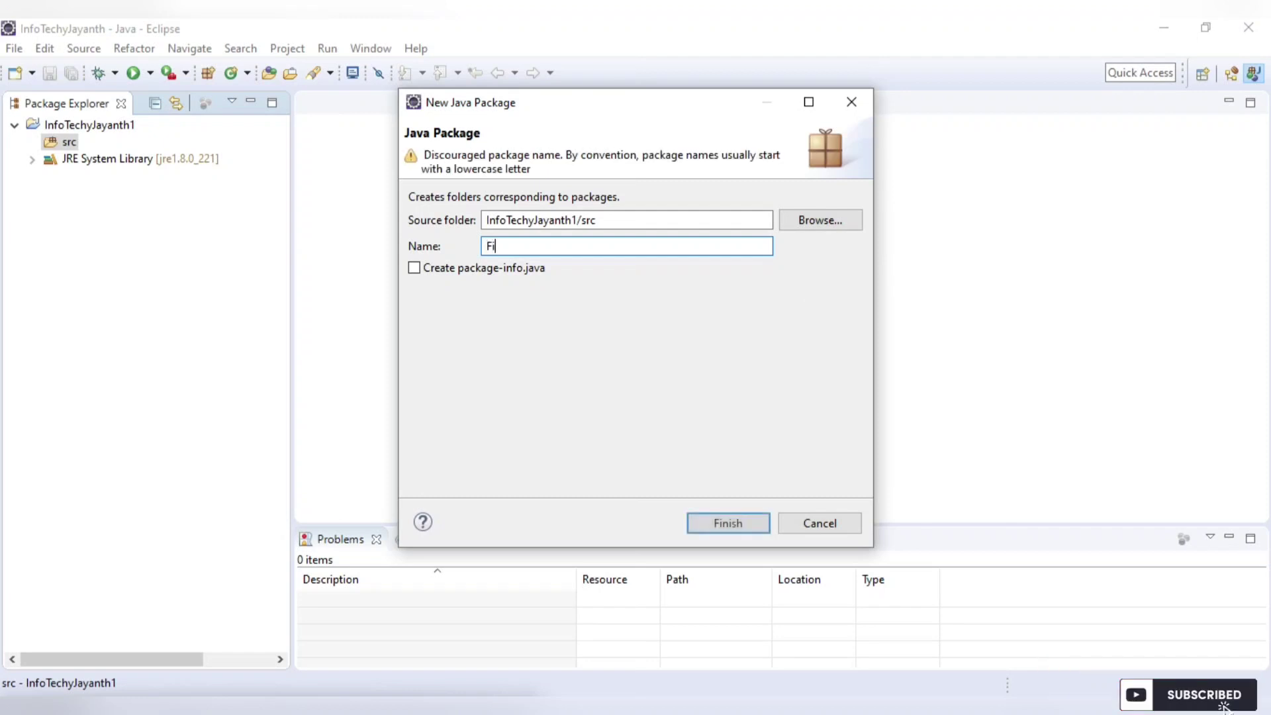
key("BackSpace")
key("BackSpace")
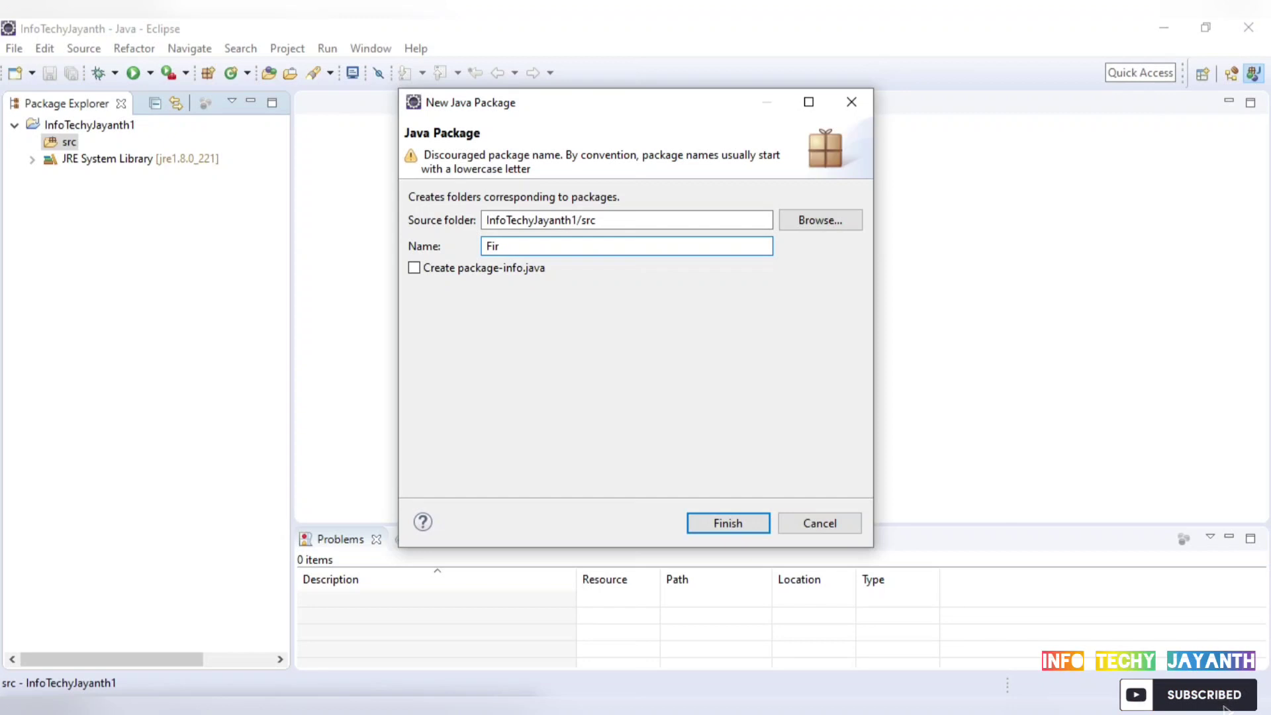
key("BackSpace")
key("BackSpace")
key("BackSpace")
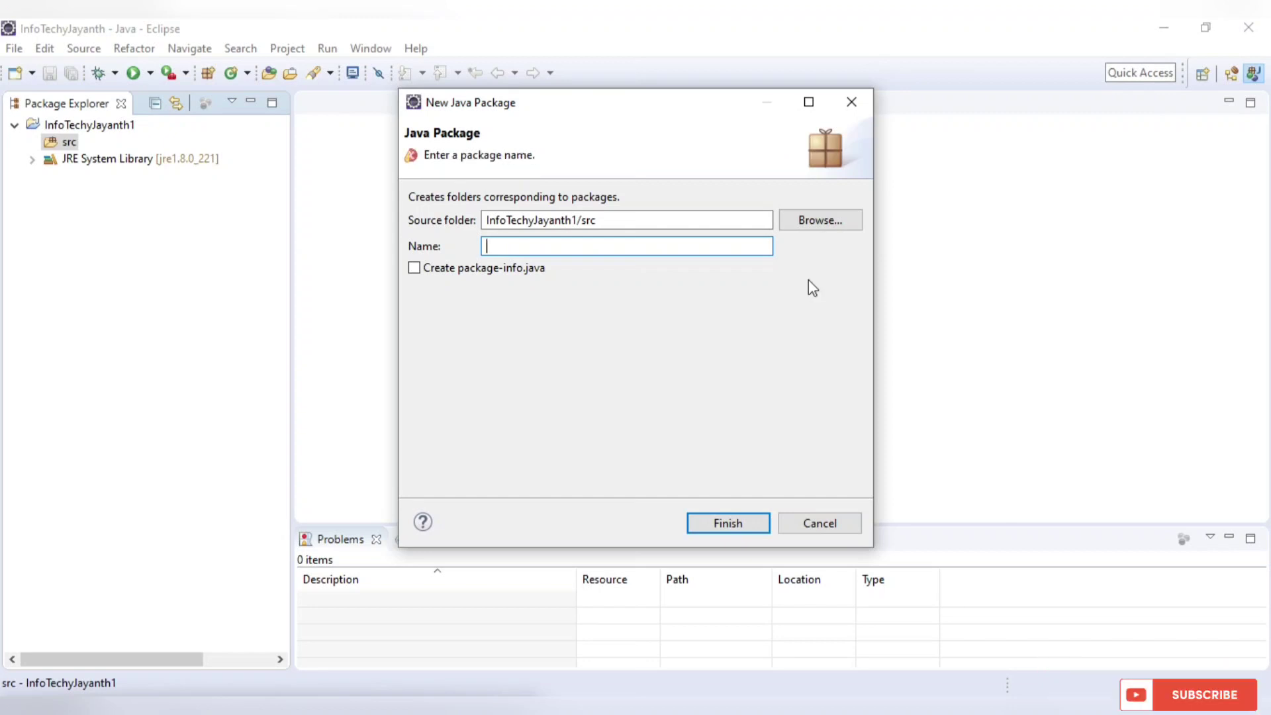
- Name the new package firstProject and create it
type("firstProject")
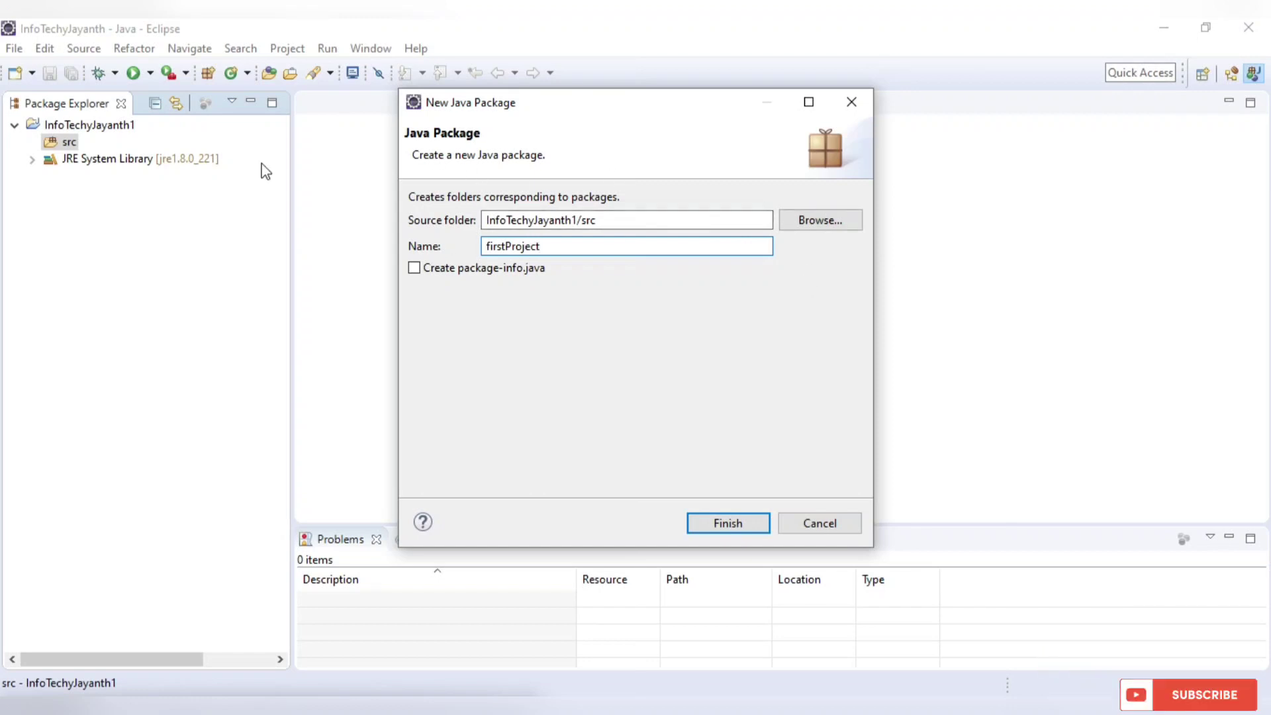
left_click(724, 528)
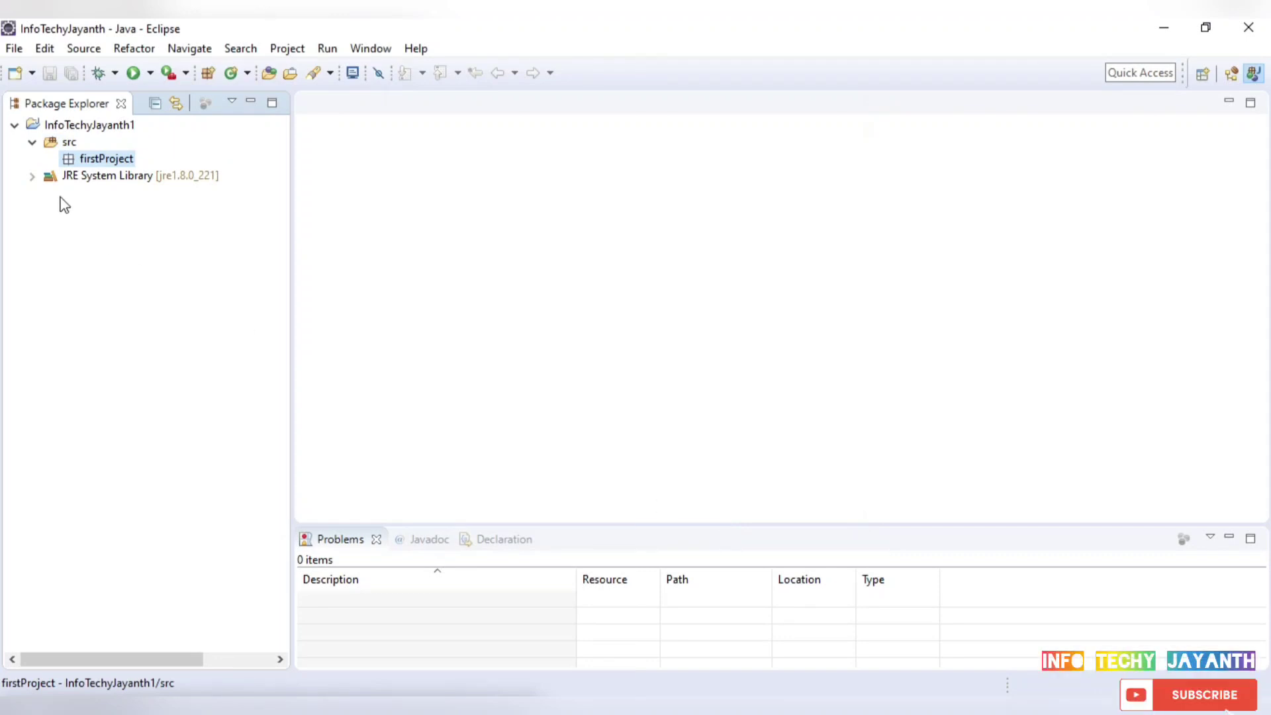
- Create a public class named InfoTechy in the firstProject package, including the public static void main(String[] args) method stub
right_click(109, 165)
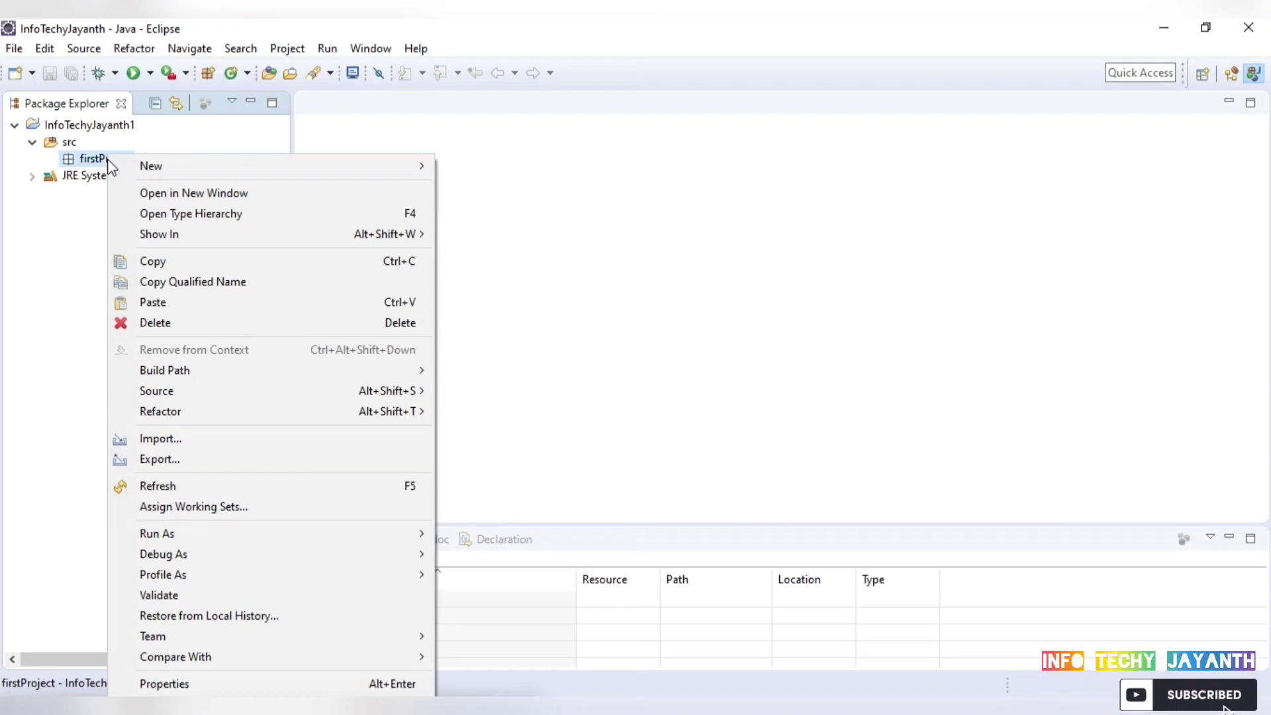
mouse_move(386, 171)
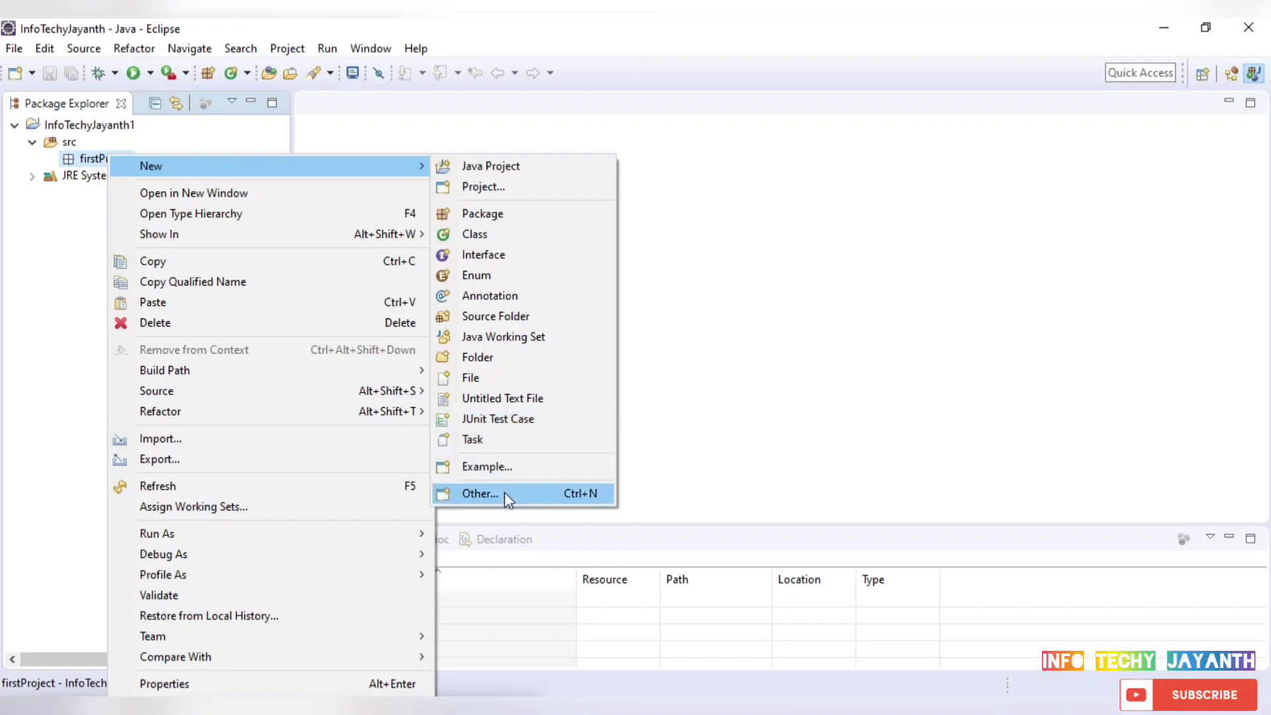
left_click(497, 239)
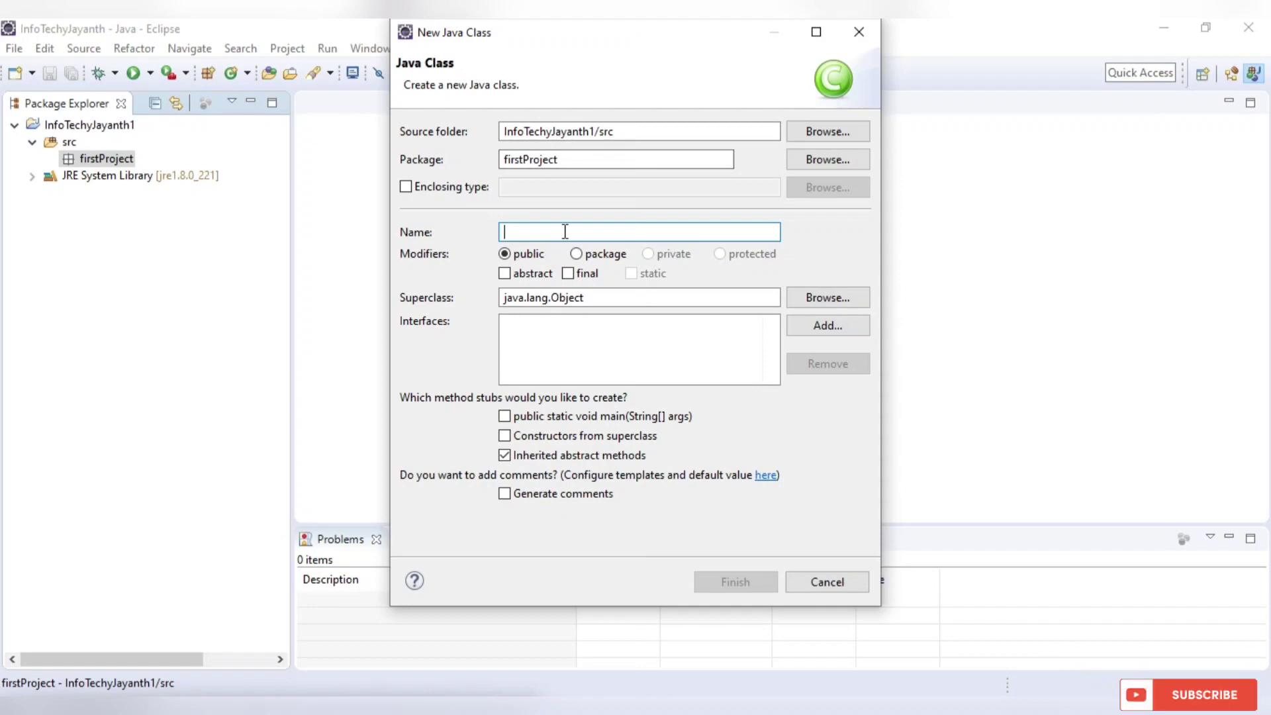
type("Info")
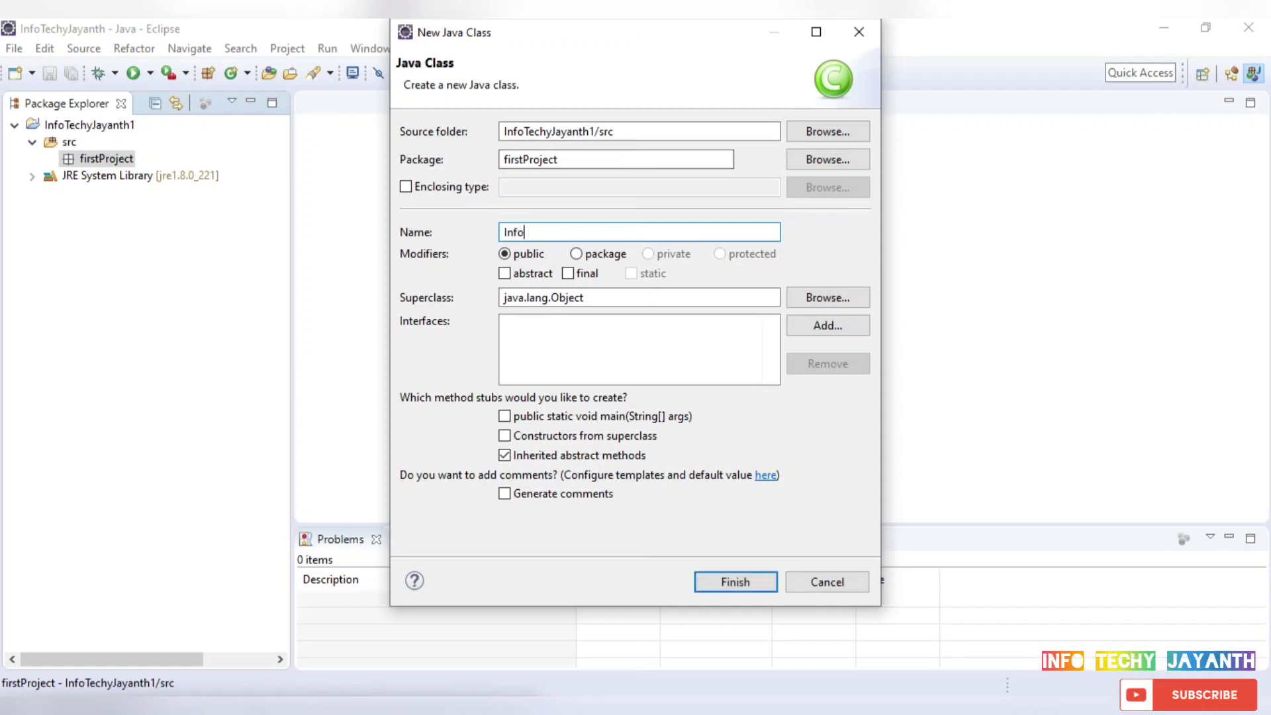
type("Techy")
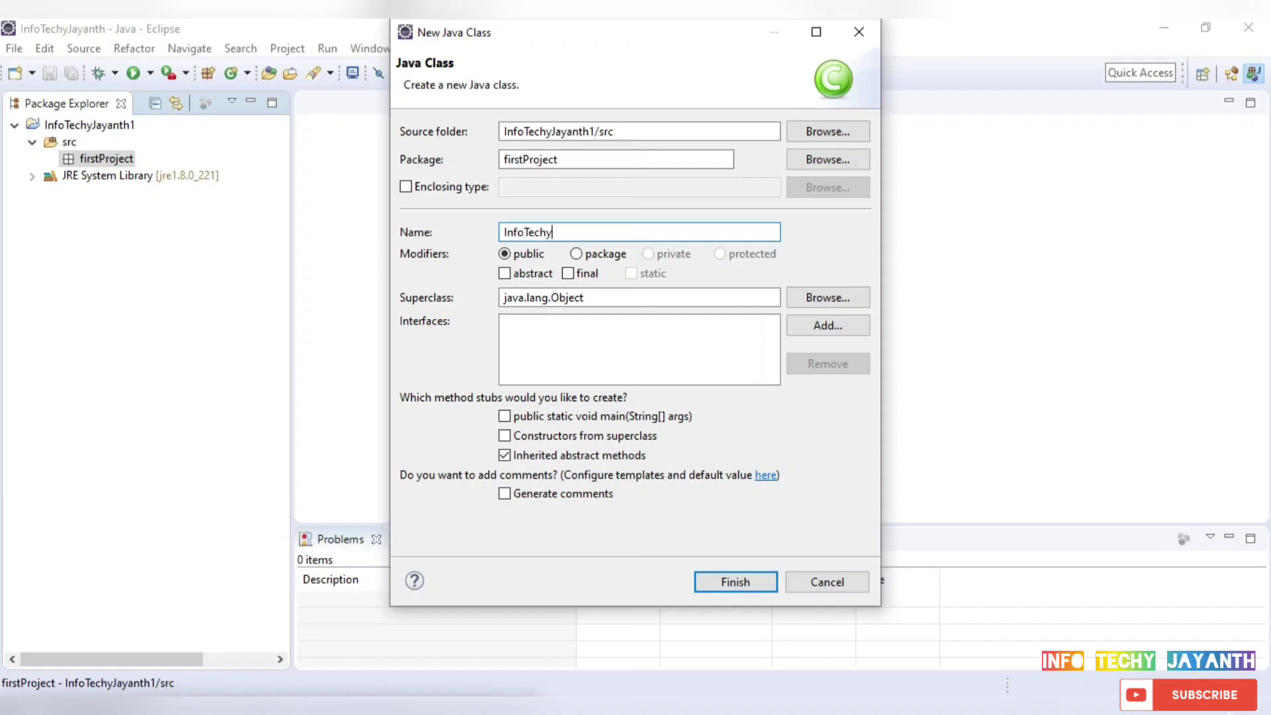
double_click(570, 233)
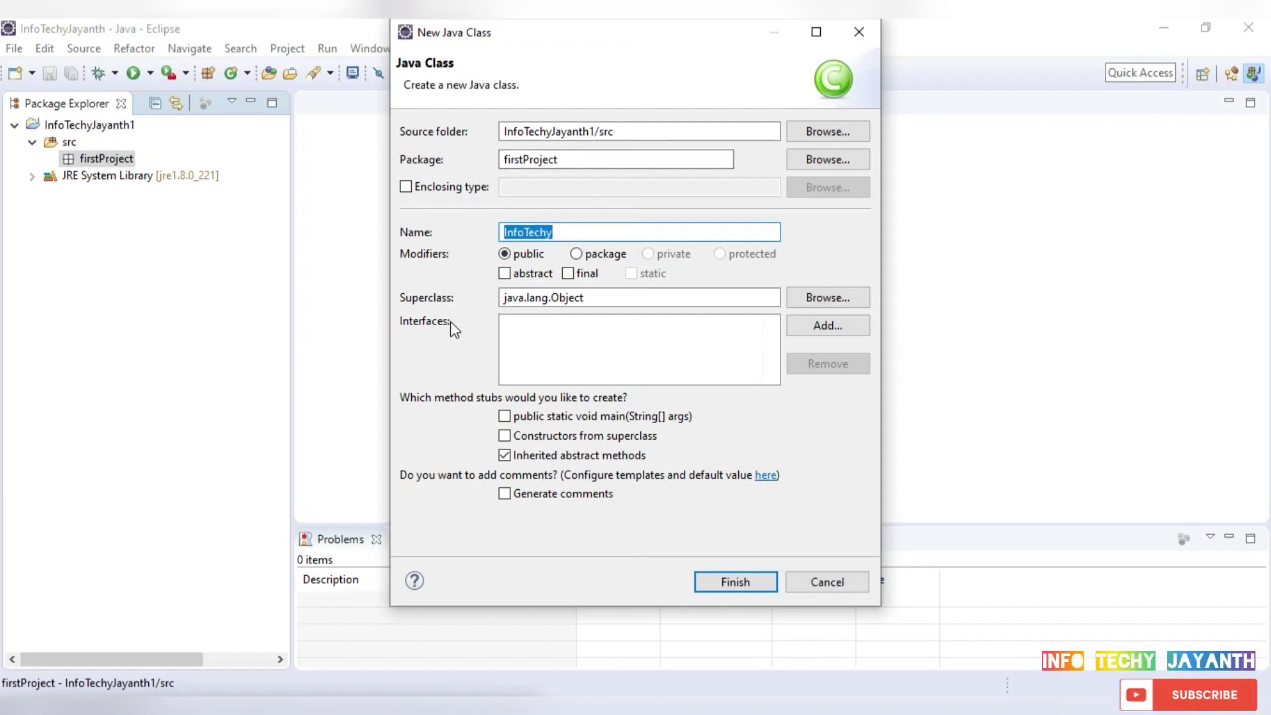
left_click(579, 232)
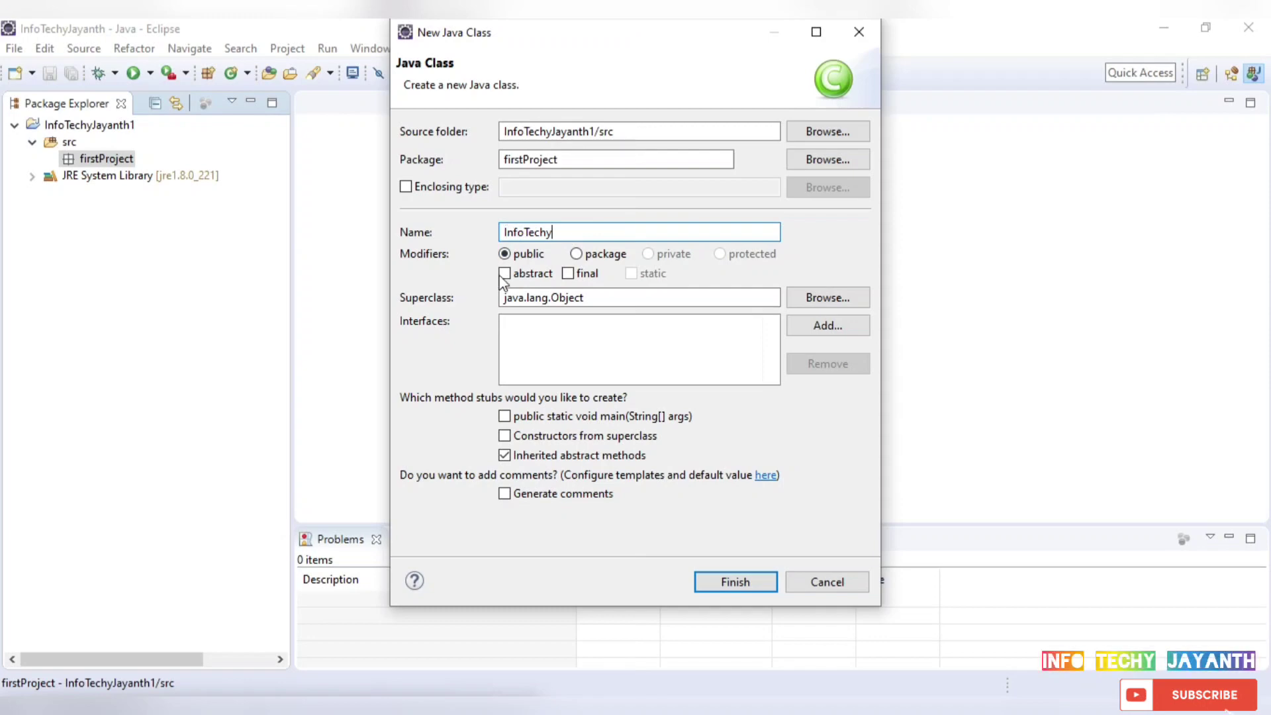
double_click(565, 229)
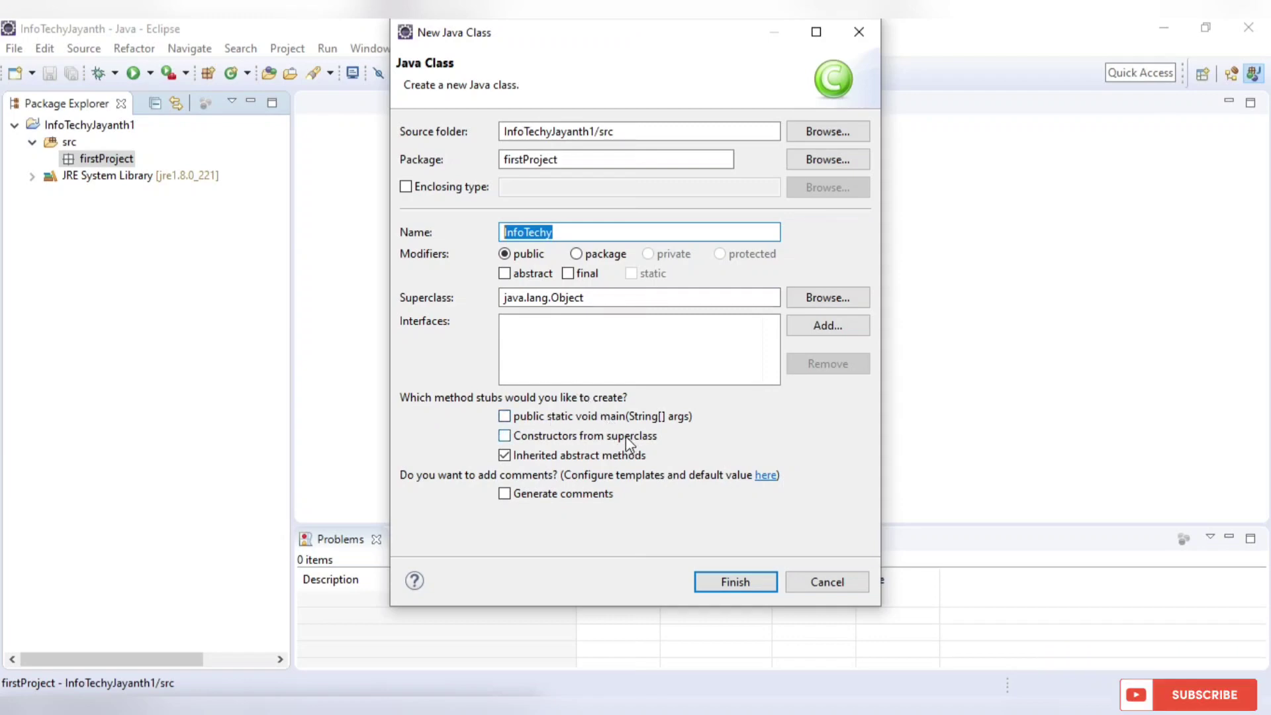
left_click(512, 418)
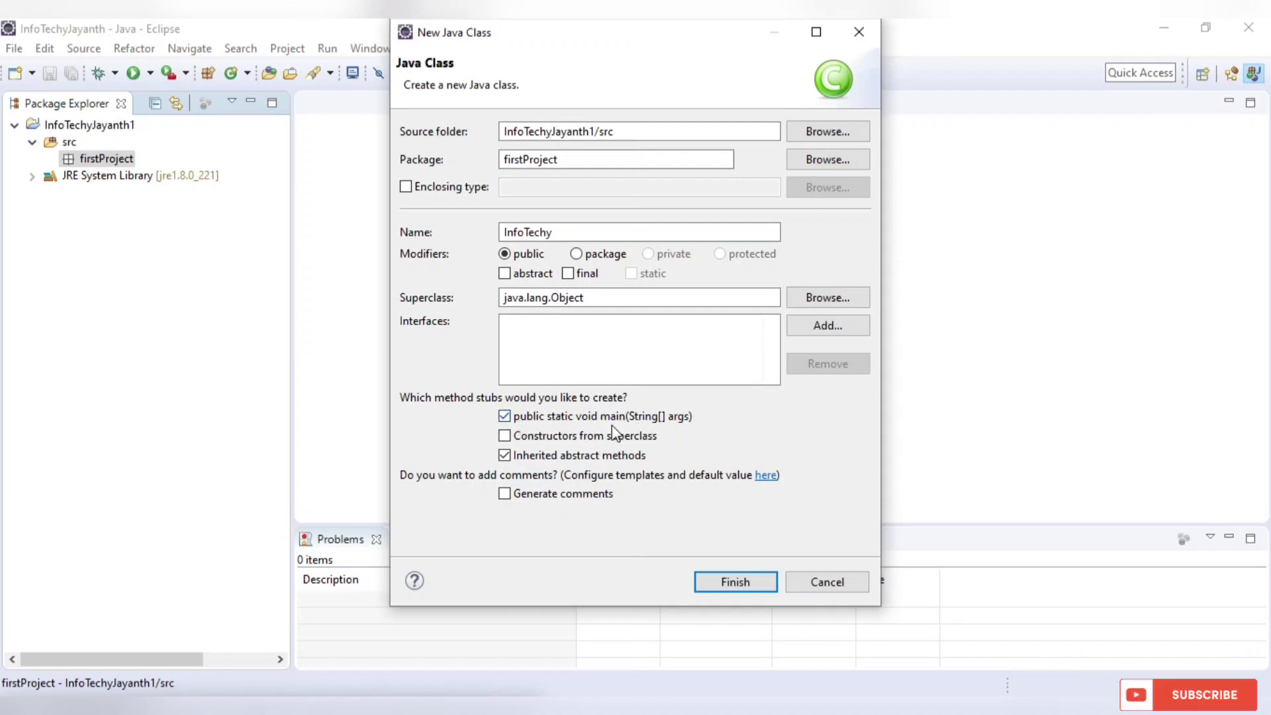
left_click(716, 579)
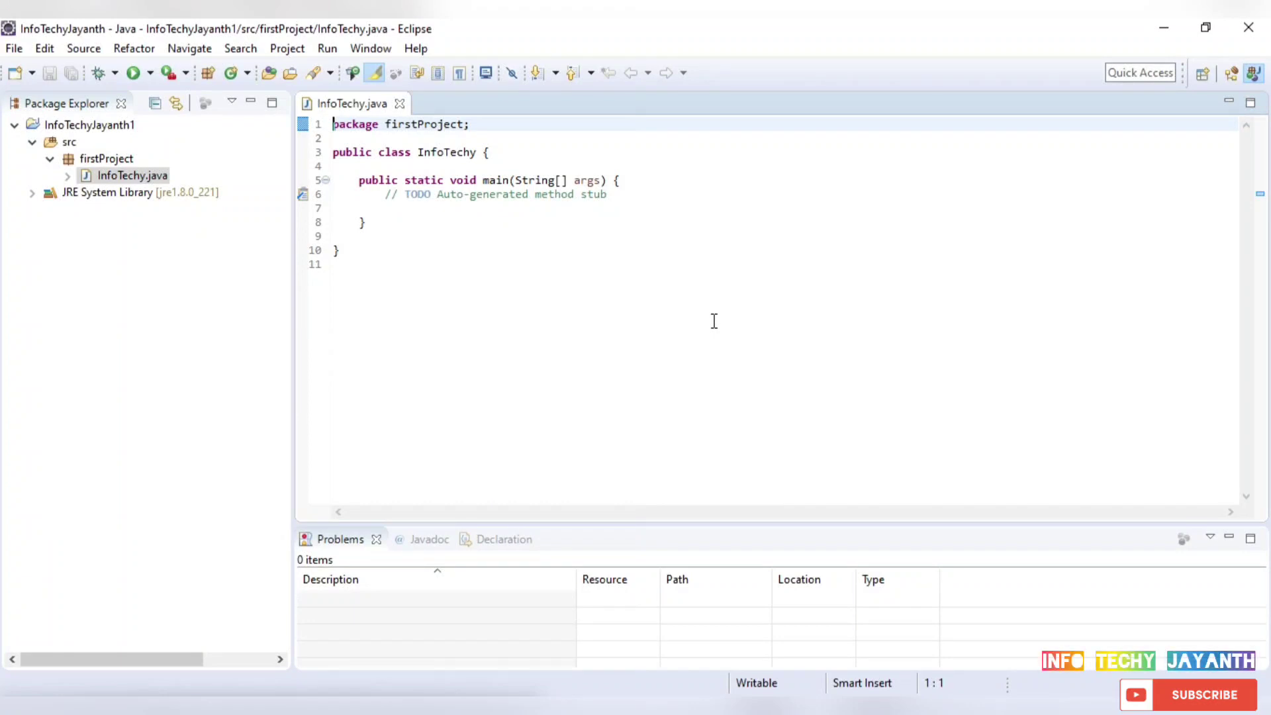
left_click(559, 270)
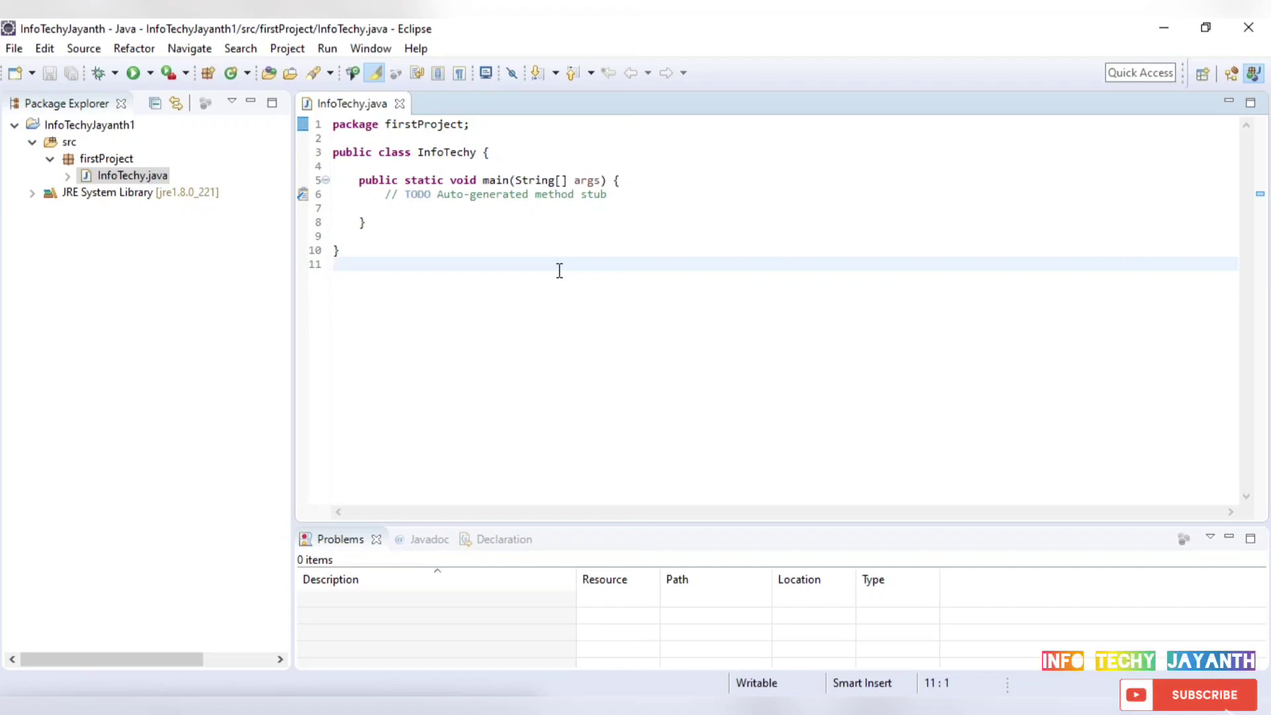
- Enlarge the code text in the InfoTechy.java editor by three zoom levels
left_click(495, 141)
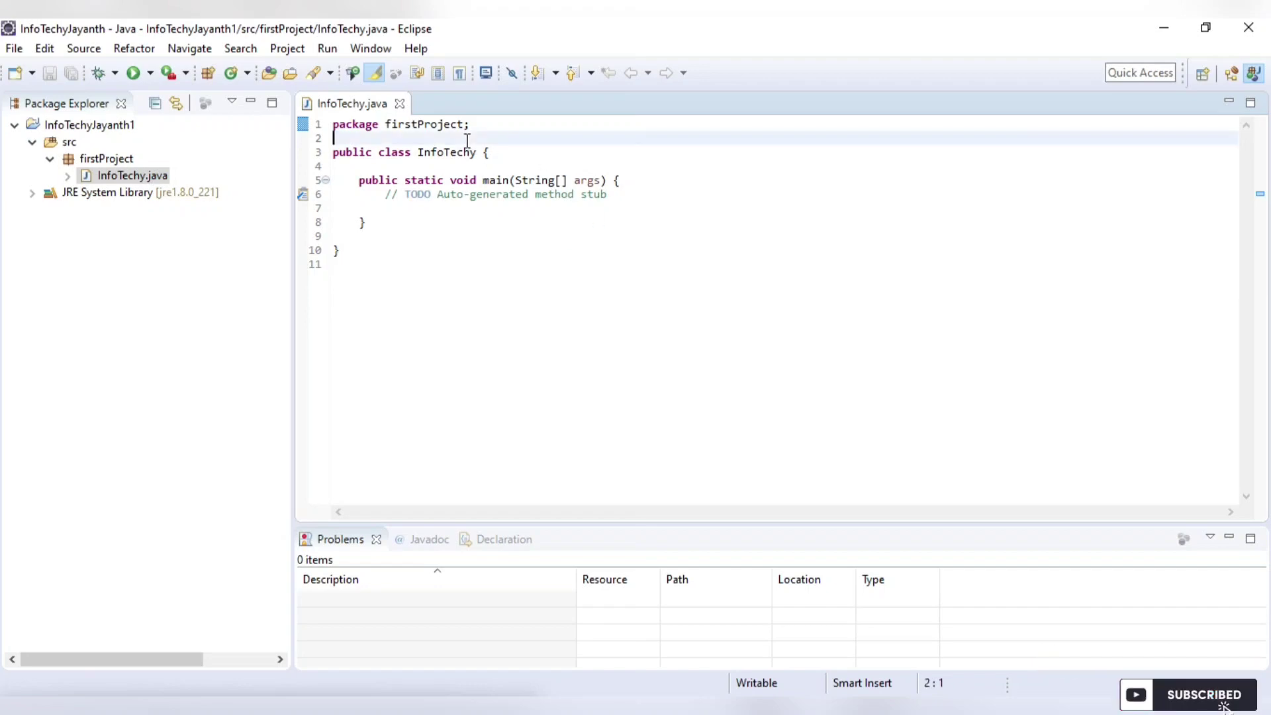
left_click(513, 278)
left_click_drag(362, 126, 437, 284)
left_click(437, 283)
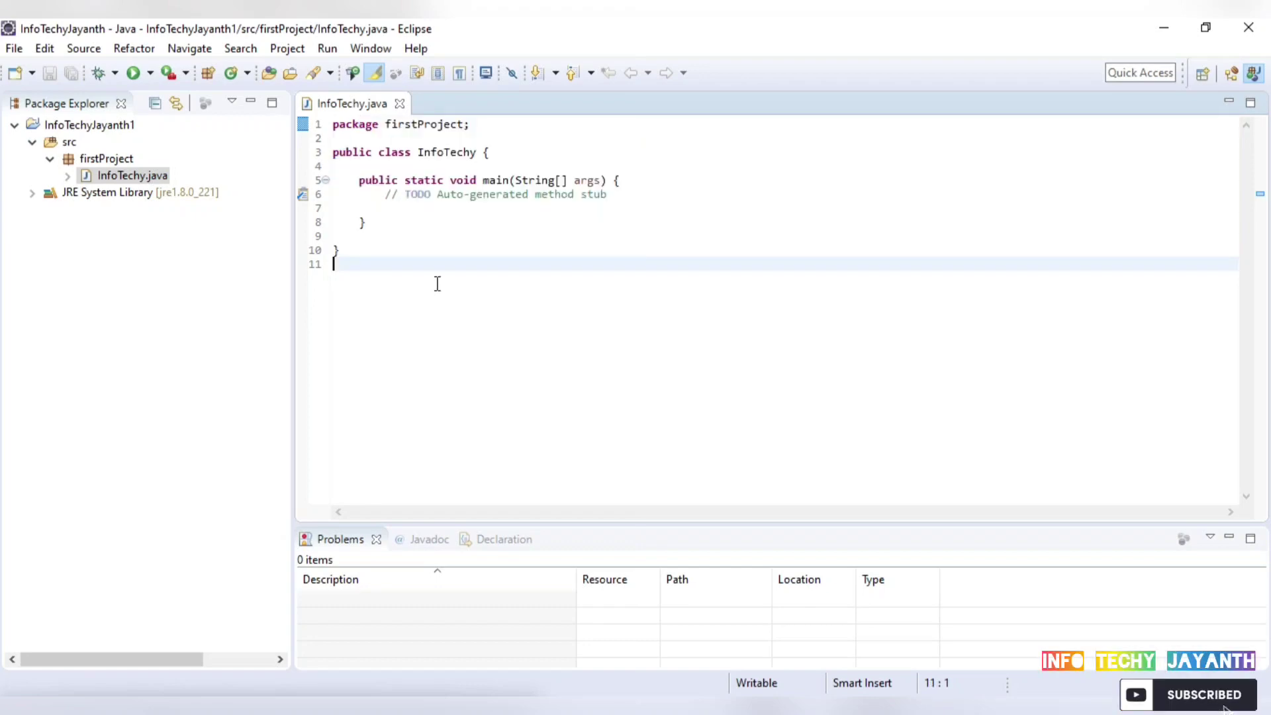
key("ctrl+=")
key("ctrl+=")
key("ctrl+=")
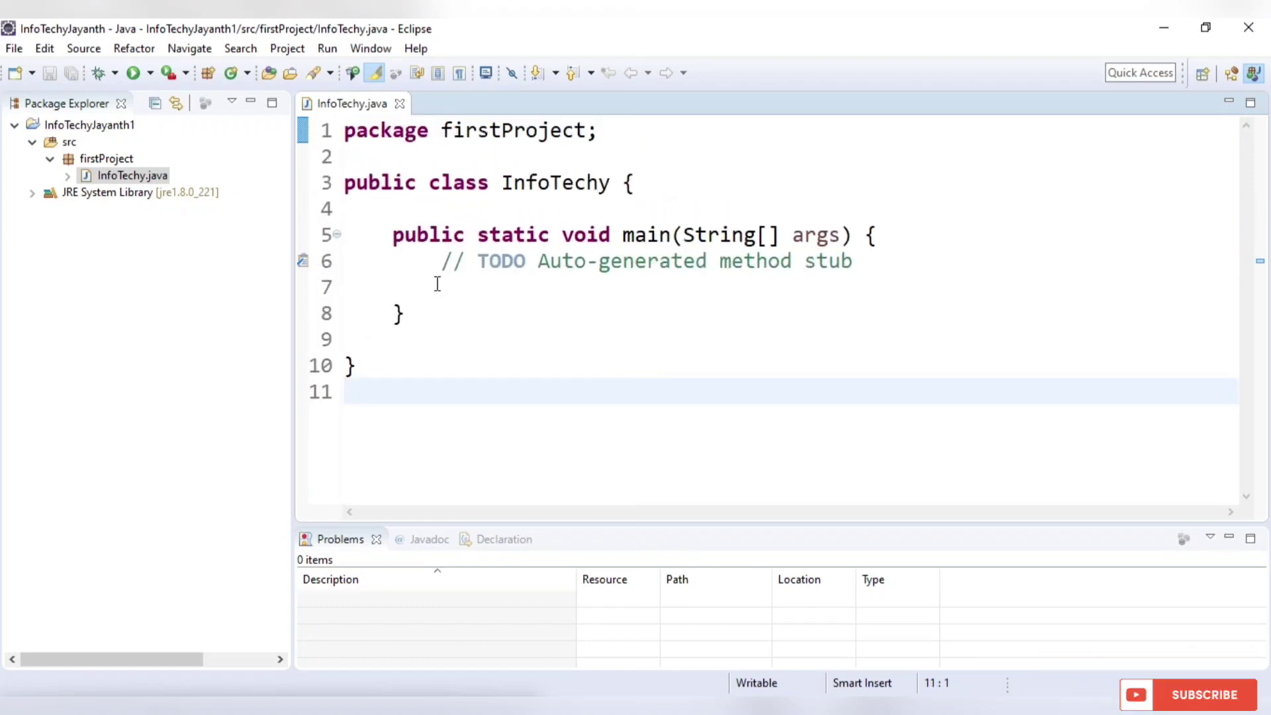
- Delete the auto-generated TODO comment from the main method
left_click_drag(362, 129, 431, 391)
left_click(562, 431)
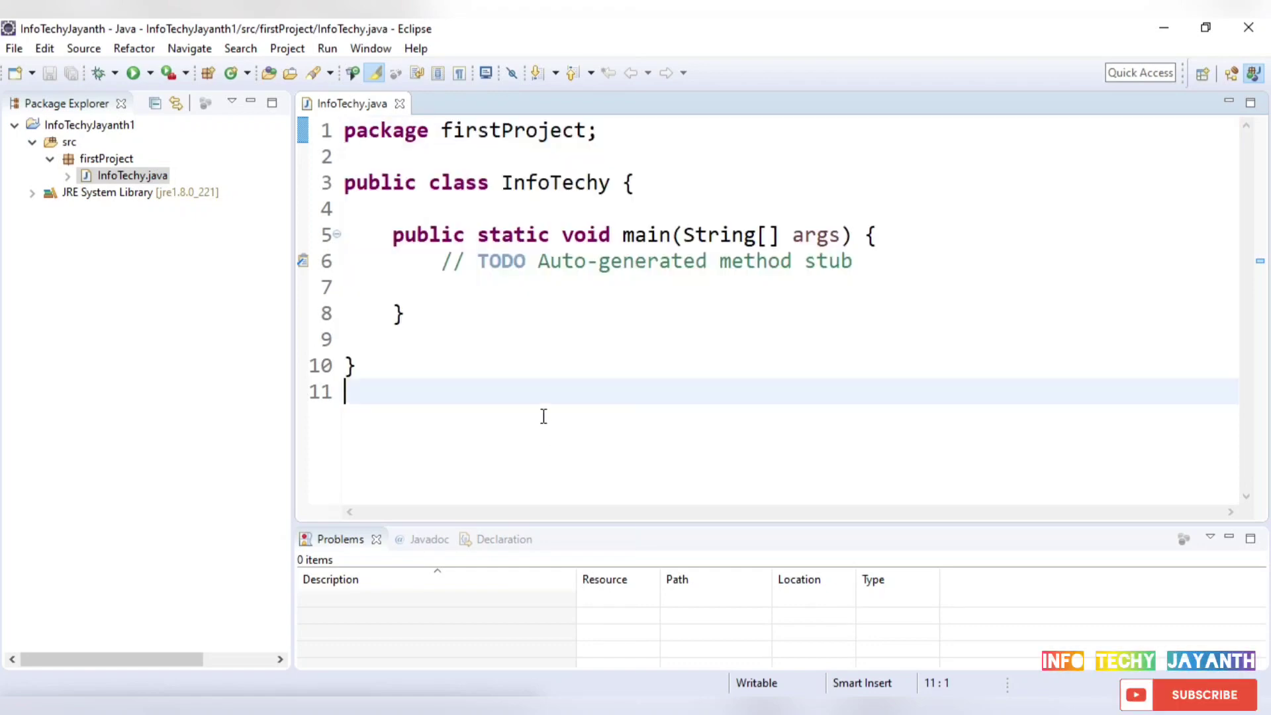
left_click_drag(439, 262, 947, 264)
key("BackSpace")
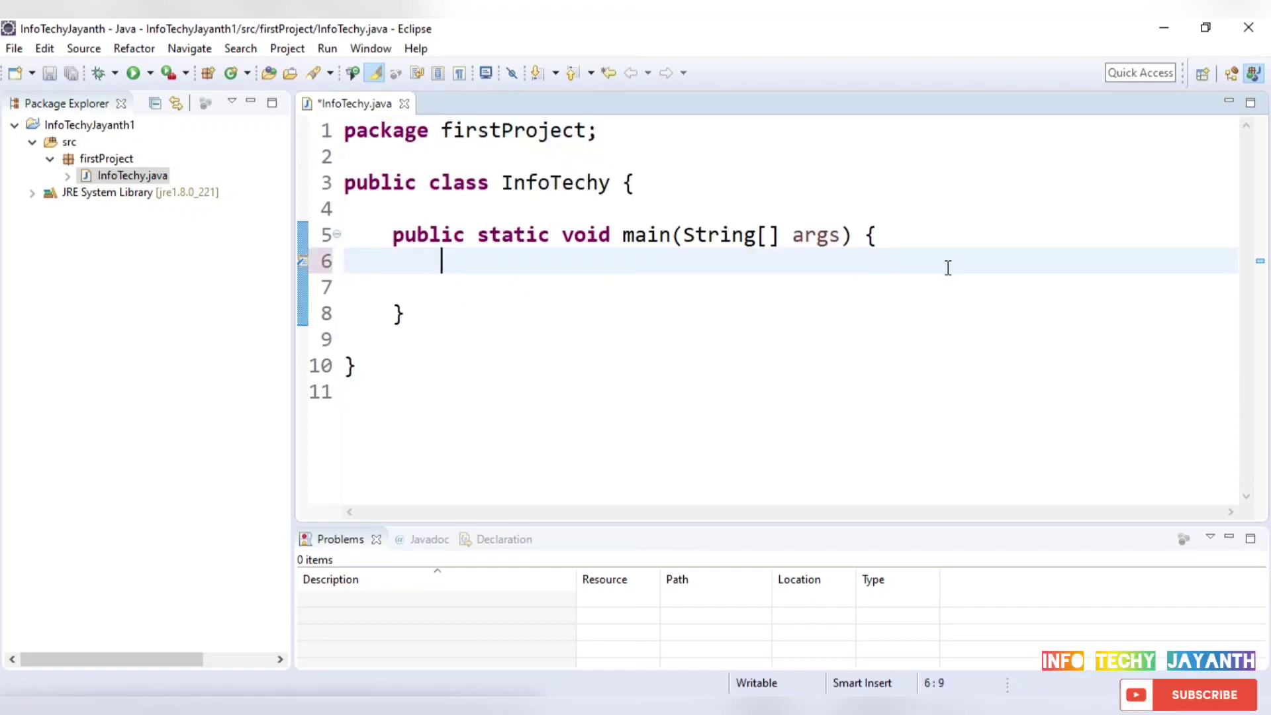
- Examine the package declaration, the InfoTechy class header, and the main method's signature and body
left_click_drag(368, 132, 629, 131)
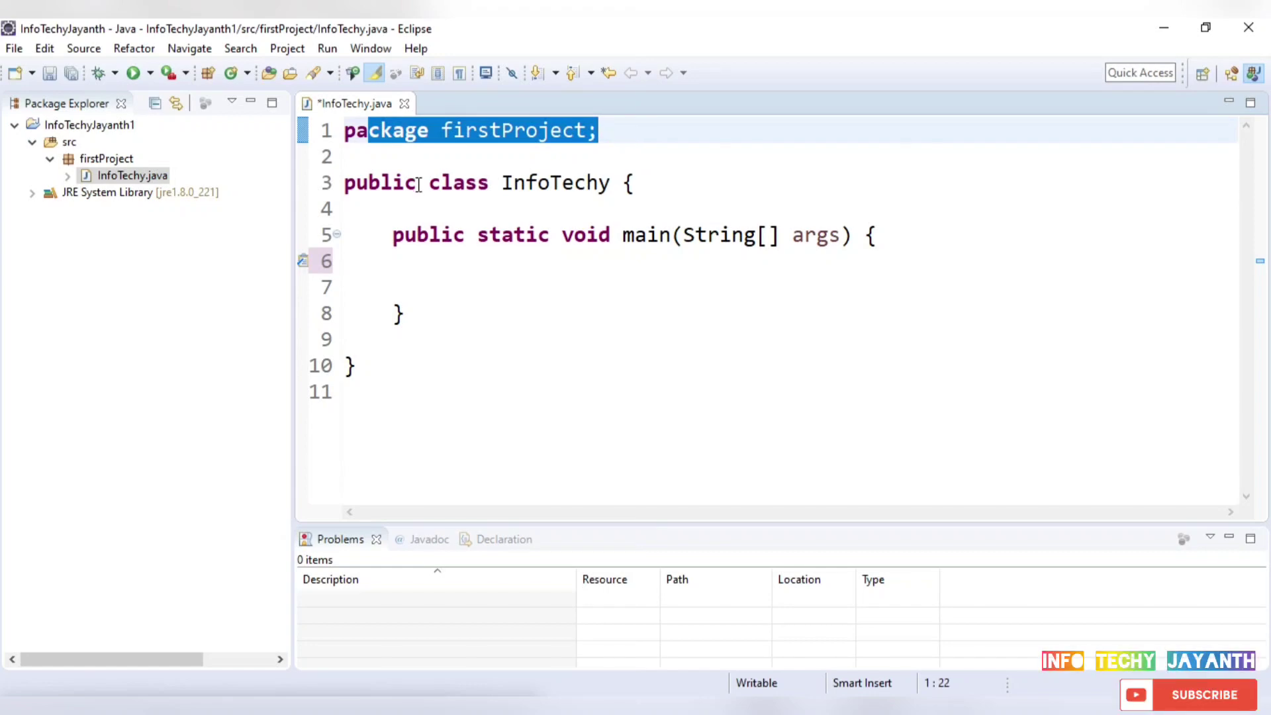
left_click_drag(345, 183, 646, 184)
left_click_drag(406, 237, 933, 241)
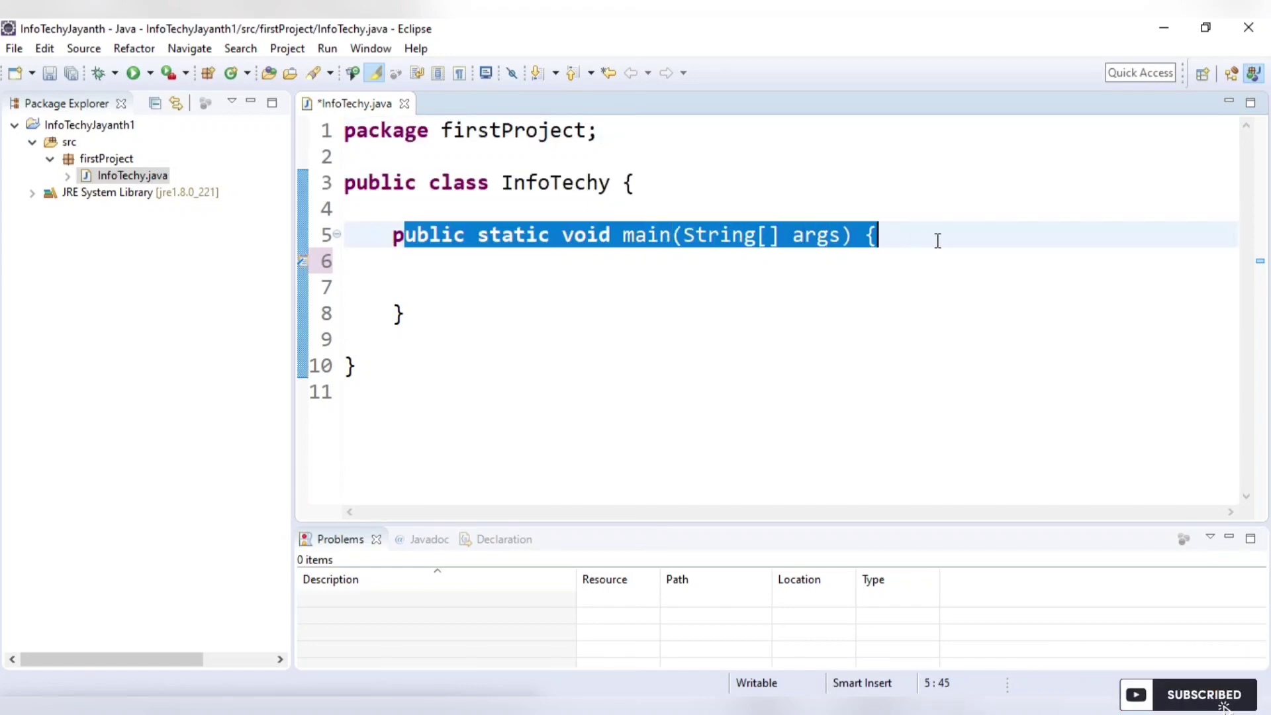
left_click(824, 293)
left_click_drag(575, 236, 880, 237)
left_click(739, 302)
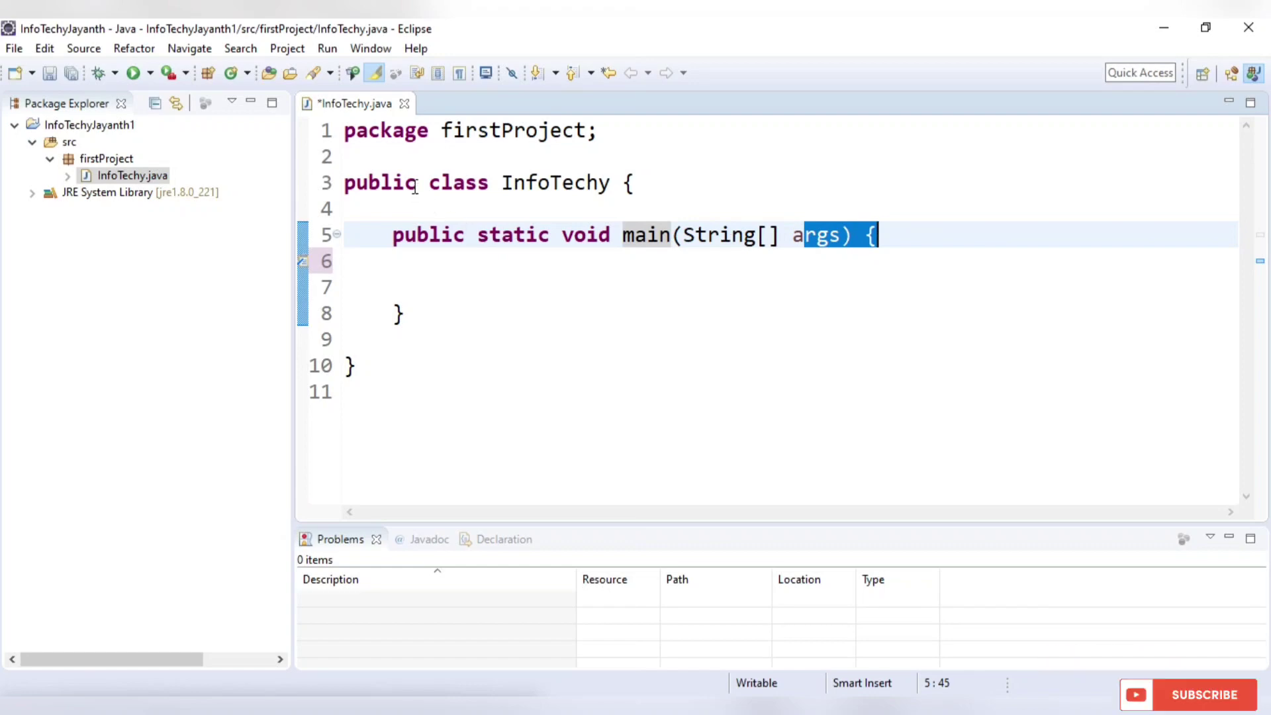
left_click_drag(417, 184, 503, 311)
left_click(520, 343)
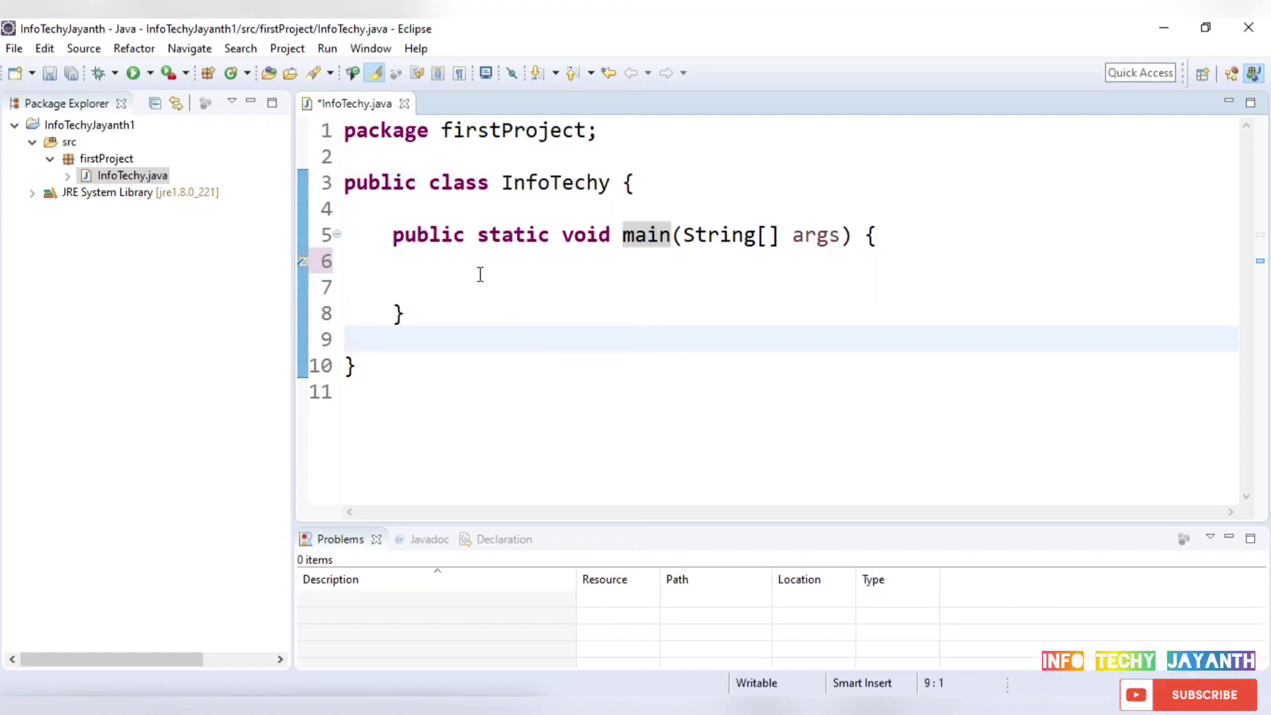
left_click_drag(483, 266, 560, 292)
left_click(559, 292)
- Add an extra blank line at the start of the main method's body and place the cursor on line 7
left_click(440, 264)
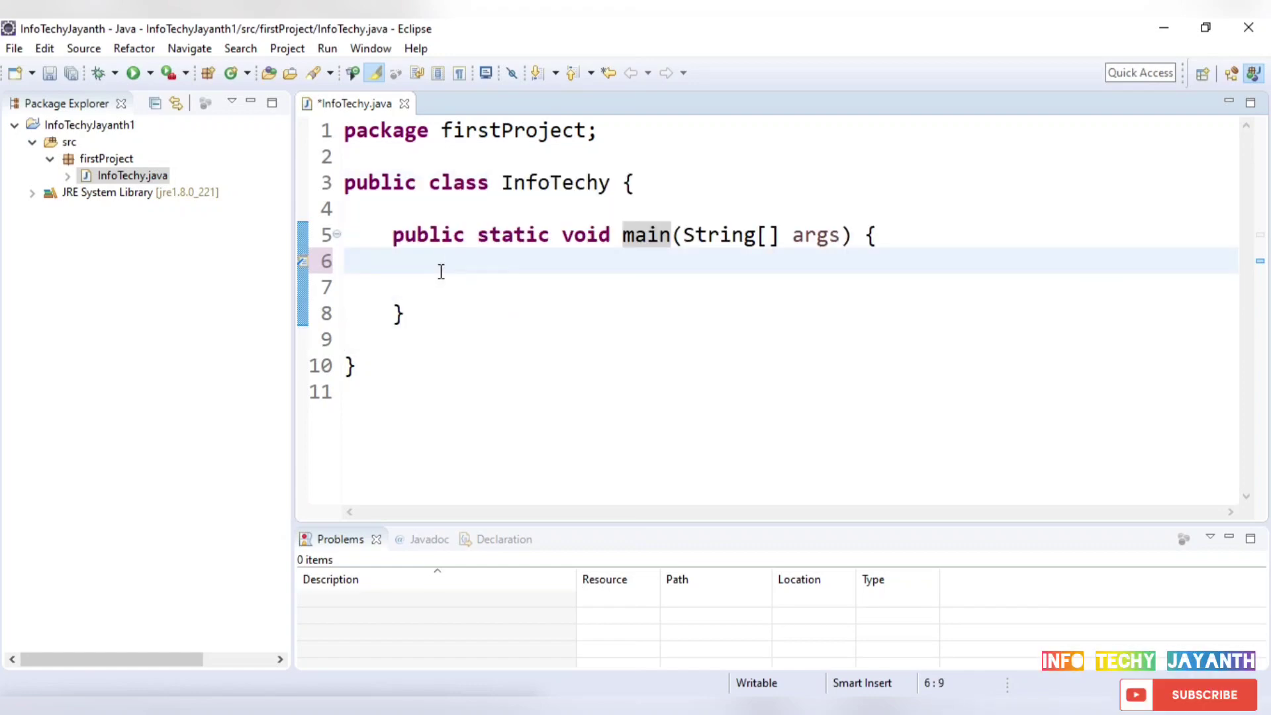
key("Return")
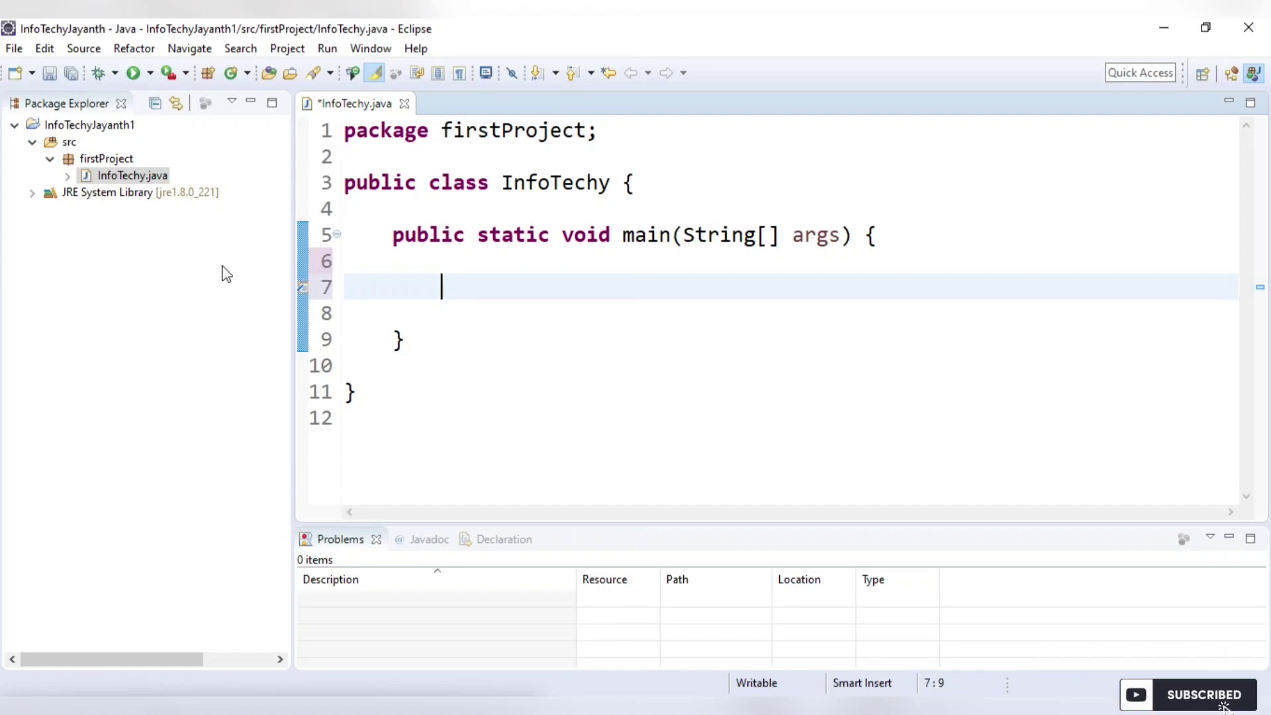
left_click_drag(454, 237, 543, 306)
left_click(544, 307)
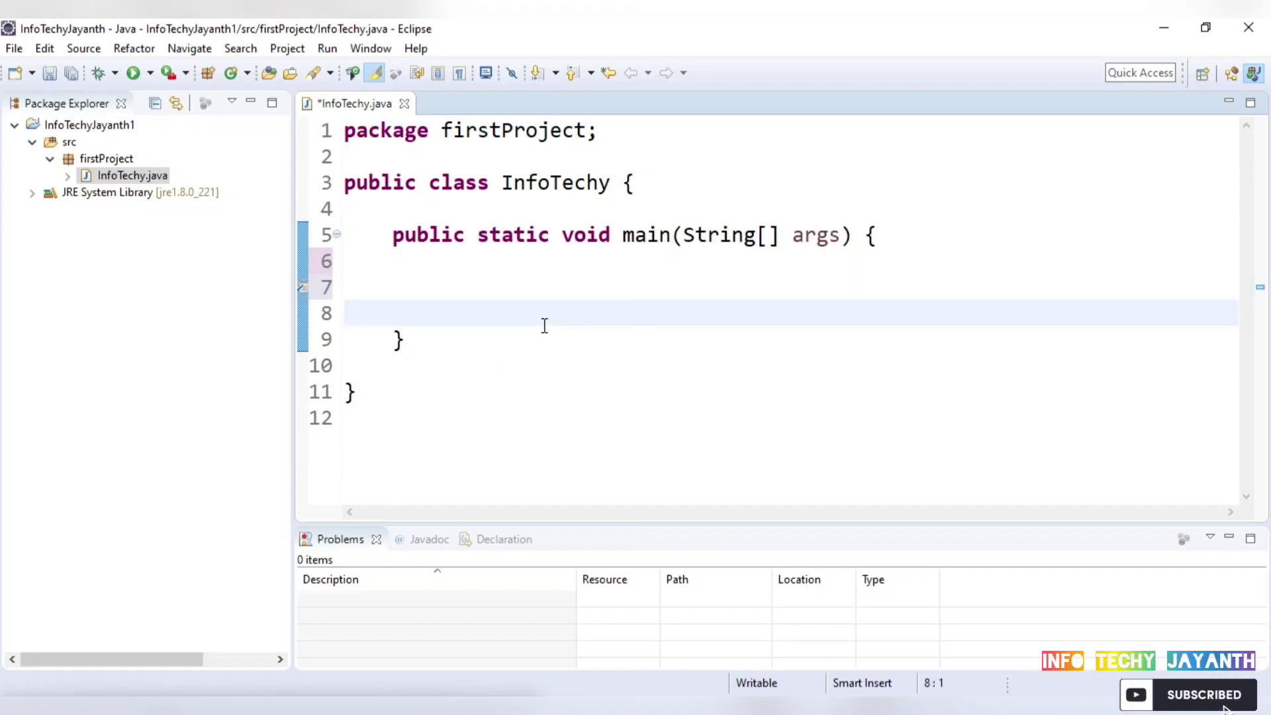
left_click_drag(457, 276, 517, 334)
left_click(518, 335)
left_click(444, 295)
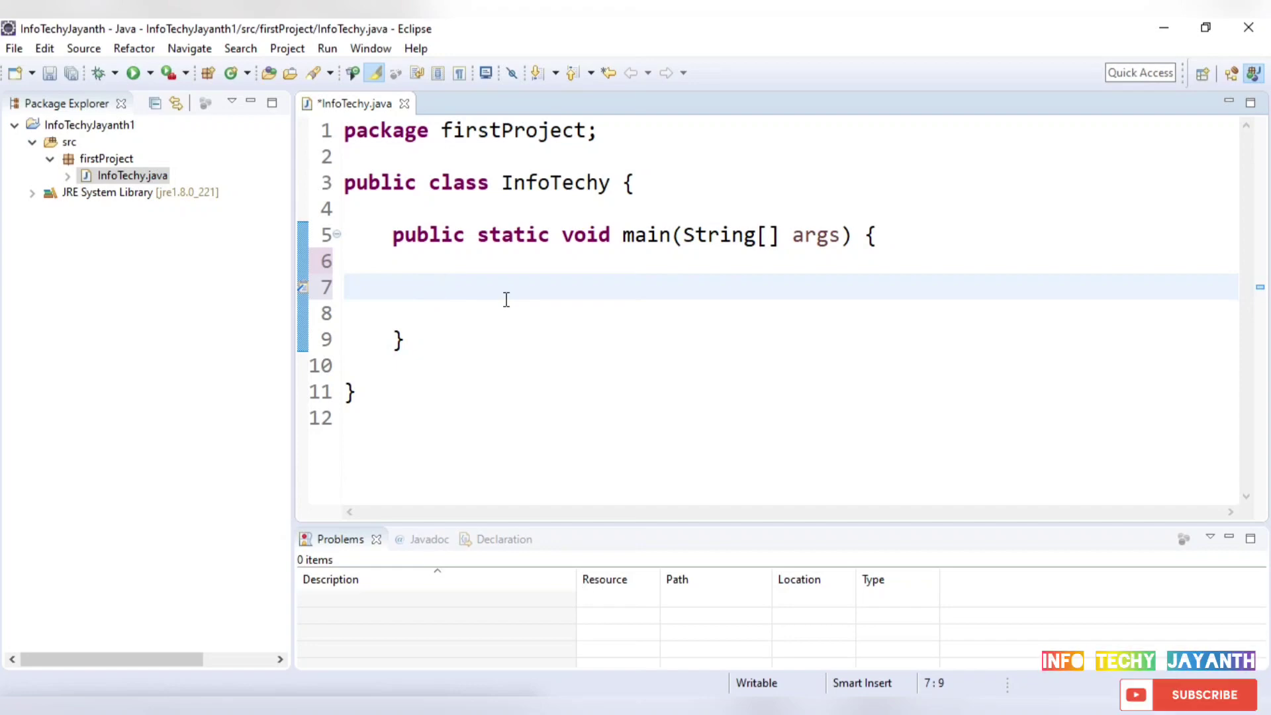
- Write an empty System.out.print(); statement on line 7 inside the main method
type("System.")
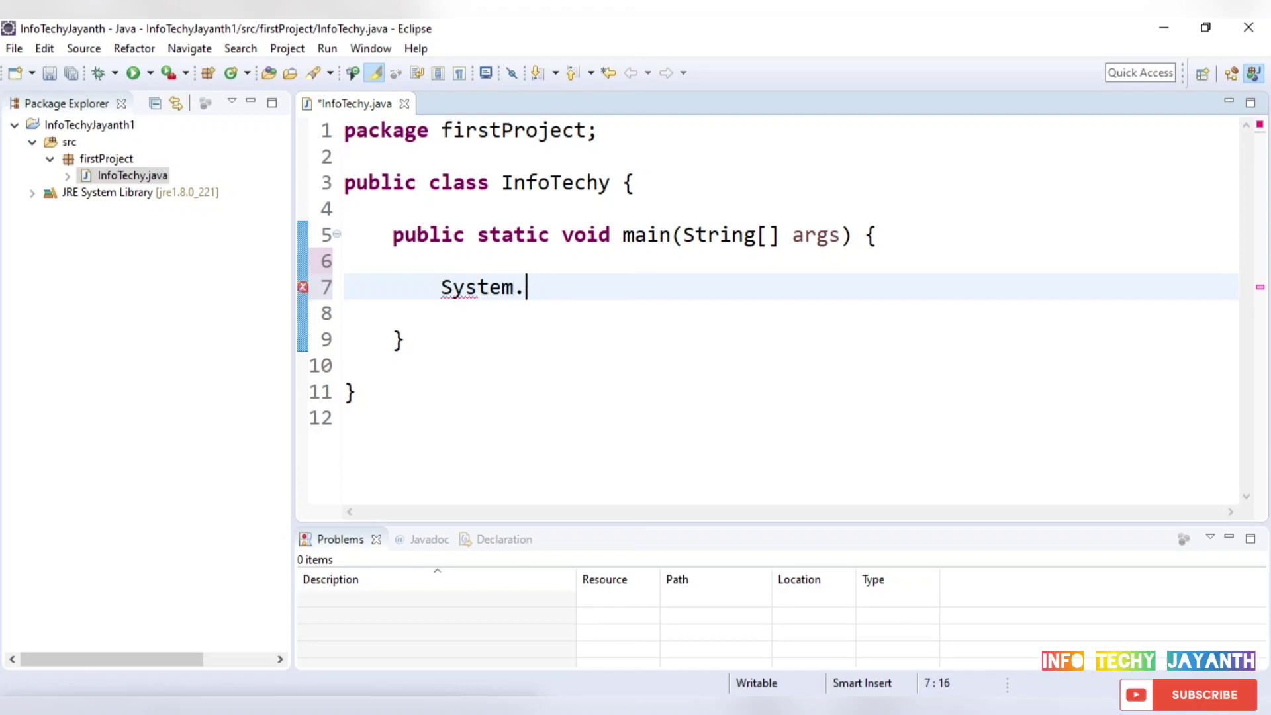
type("ou")
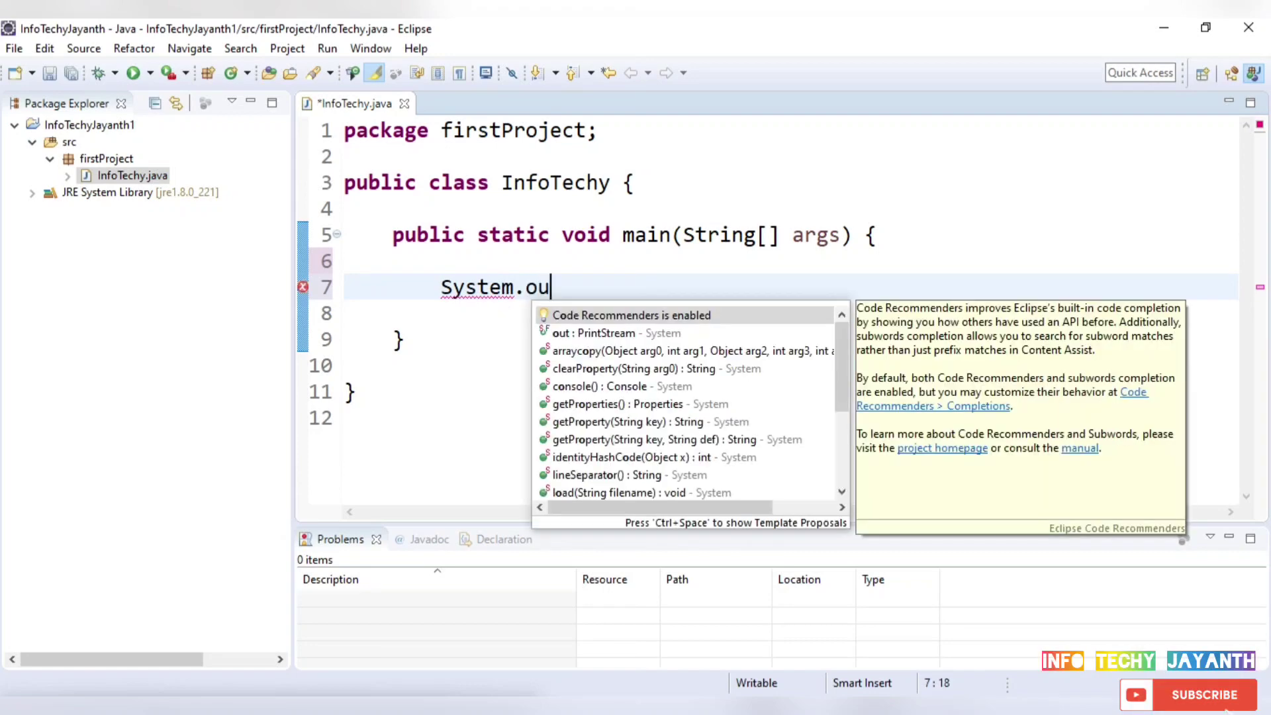
type("t.")
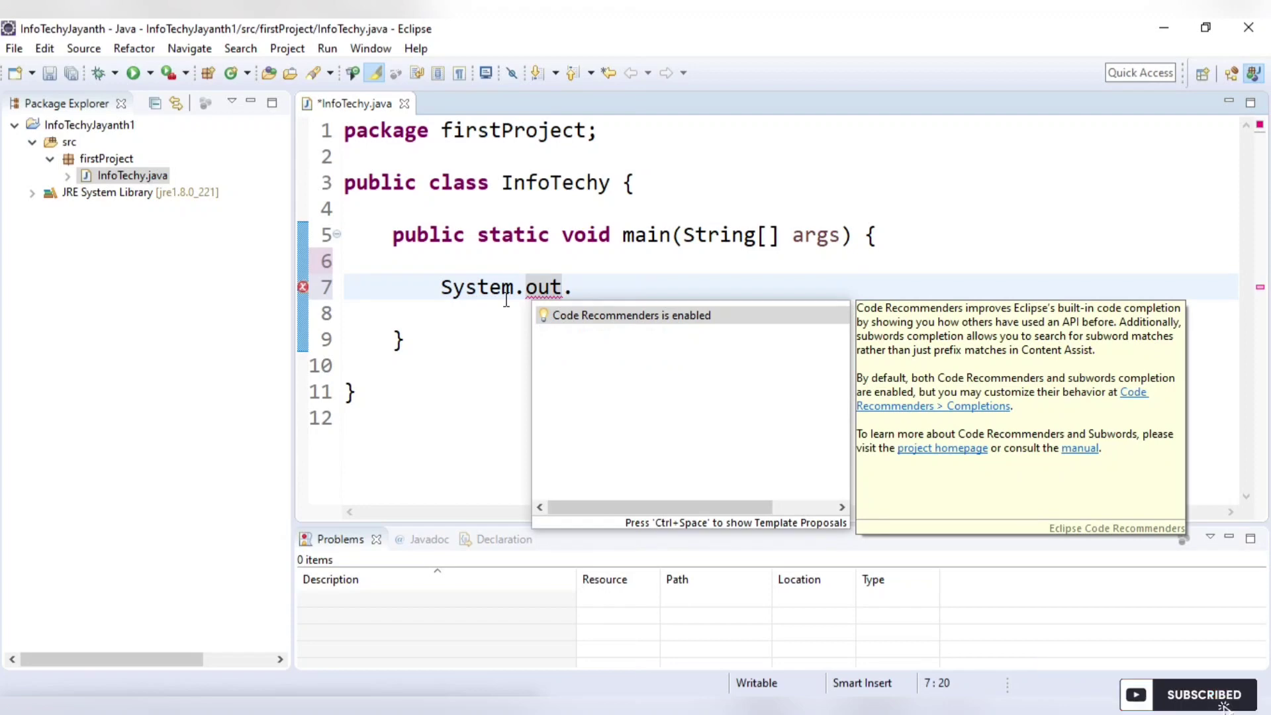
type("print")
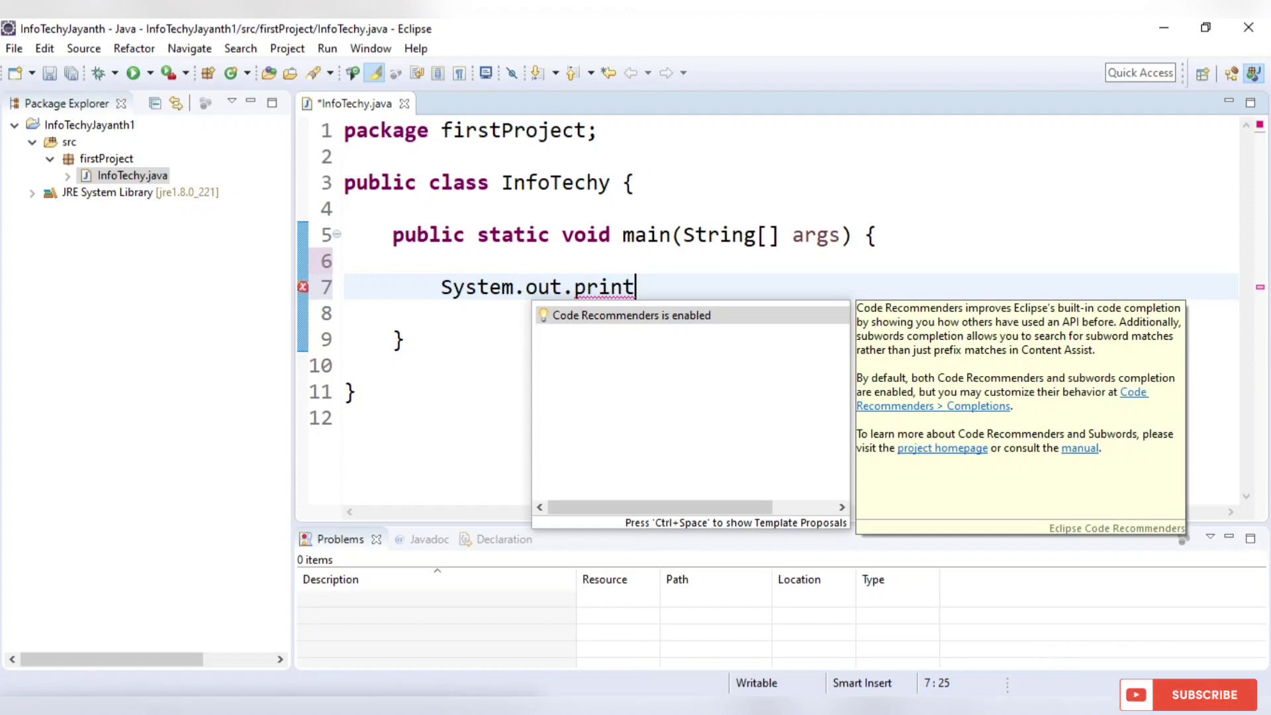
type("(")
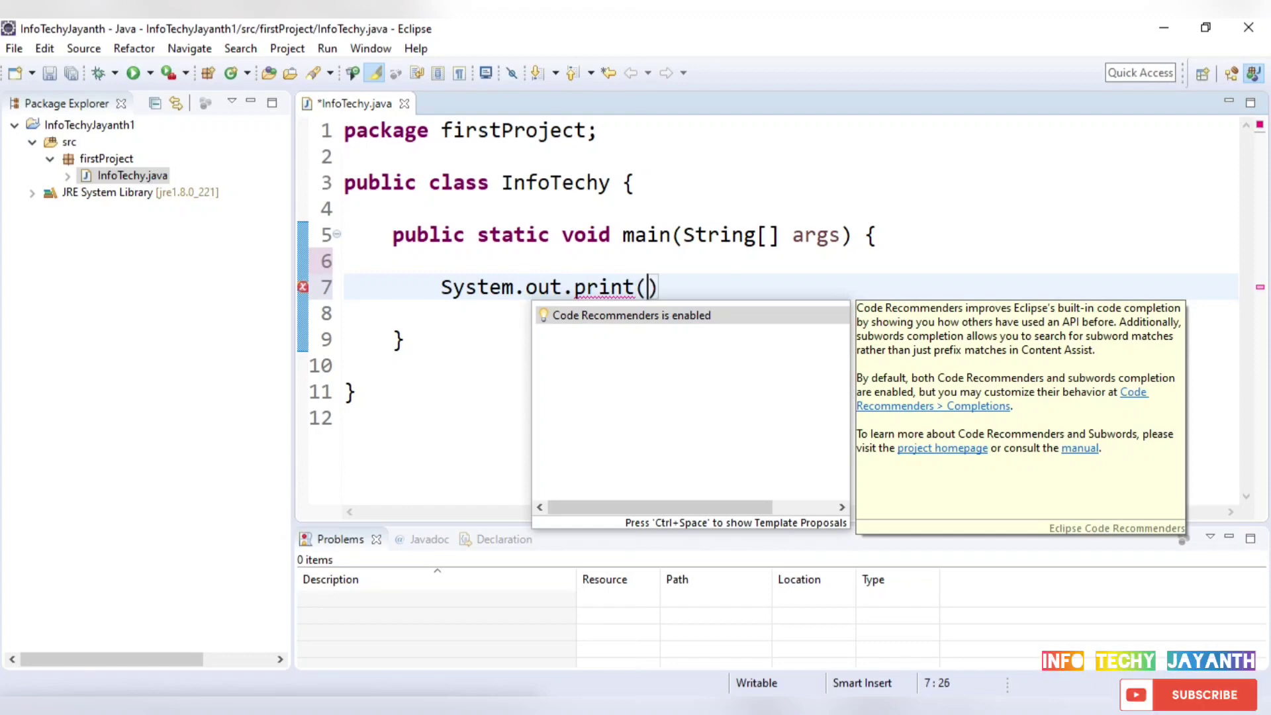
type(")")
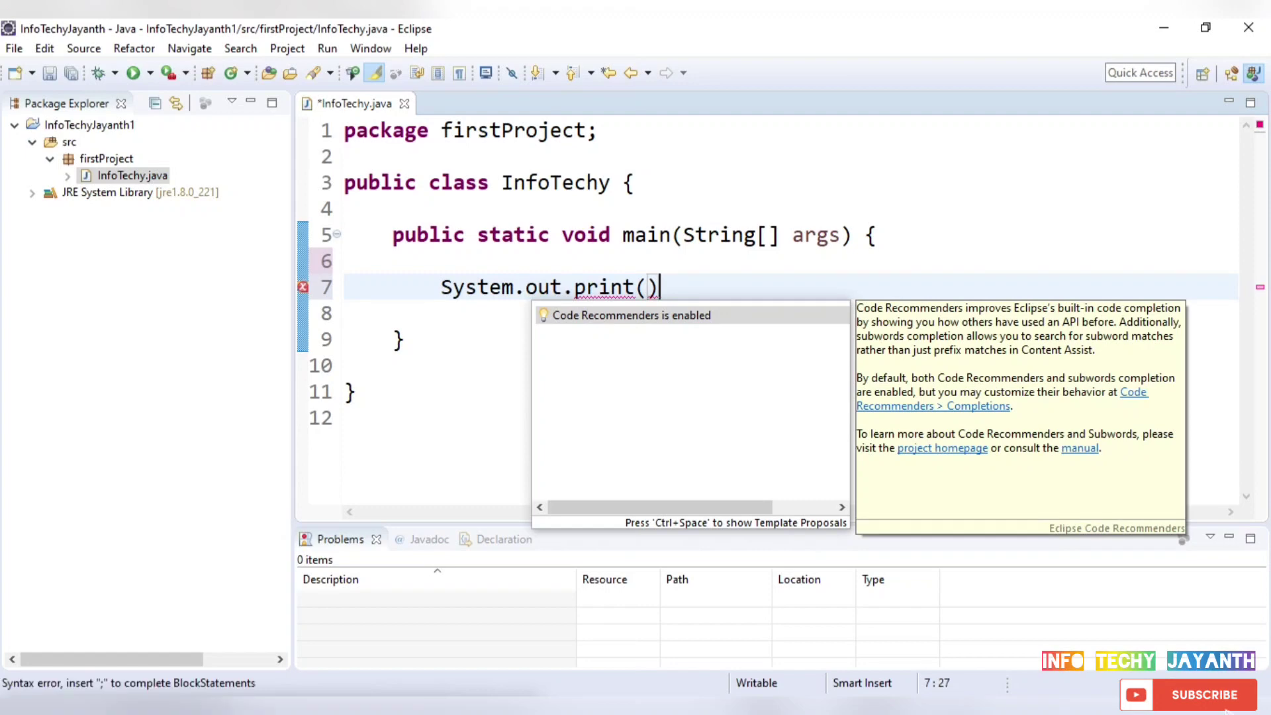
type(";")
key("Left")
key("Left")
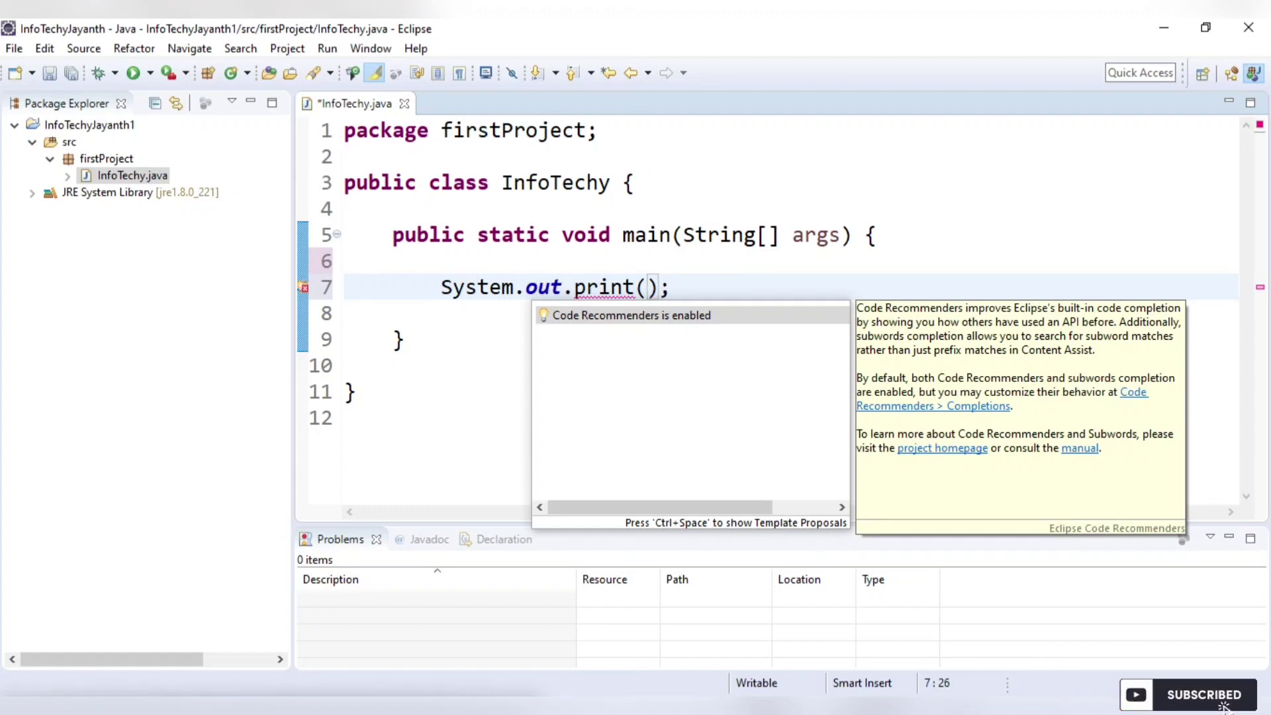
- Fill in the print statement's argument with "Welcome to InfoTechyJayanth channel" and save InfoTechy.java
type("\"Welcome")
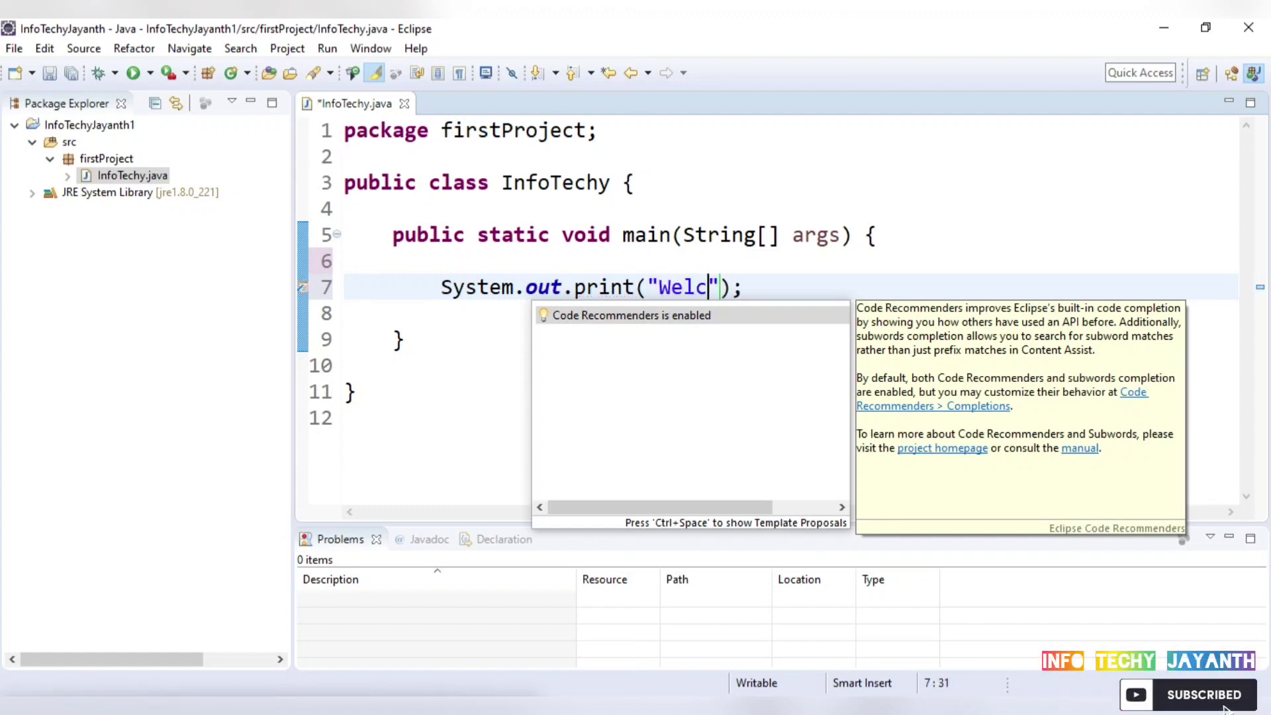
type(" to Inf")
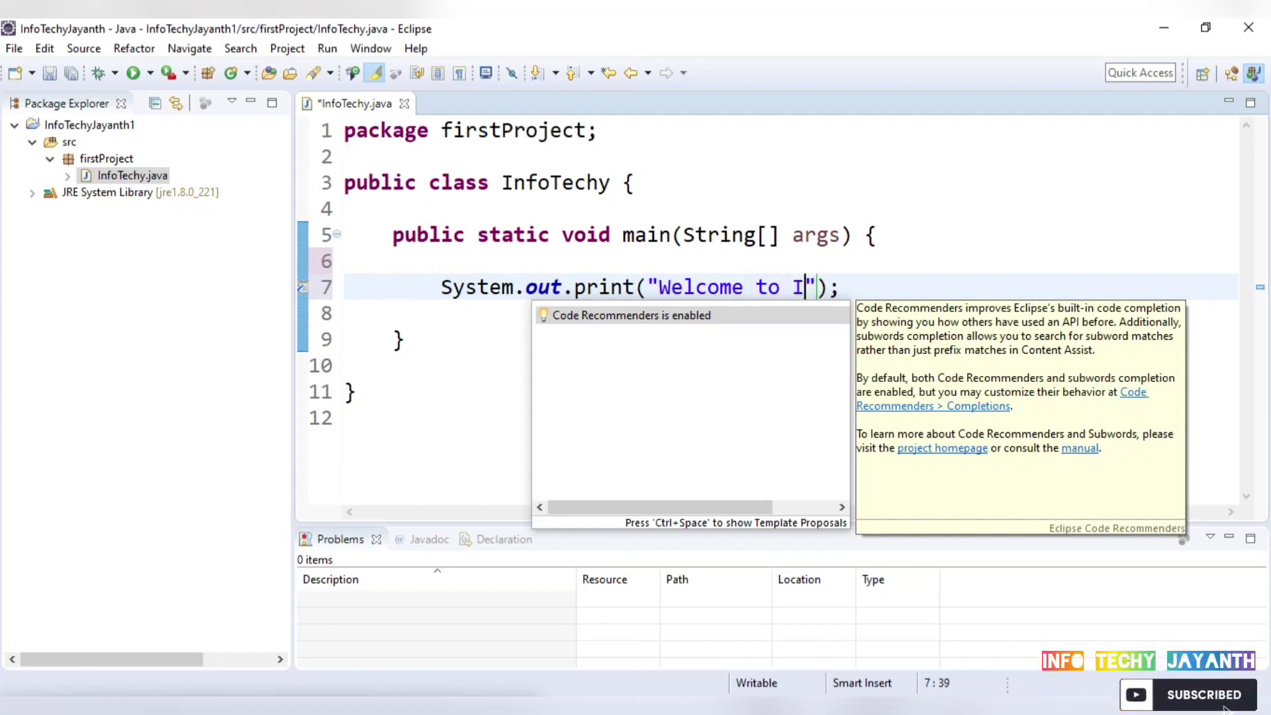
type("o")
type("Tech")
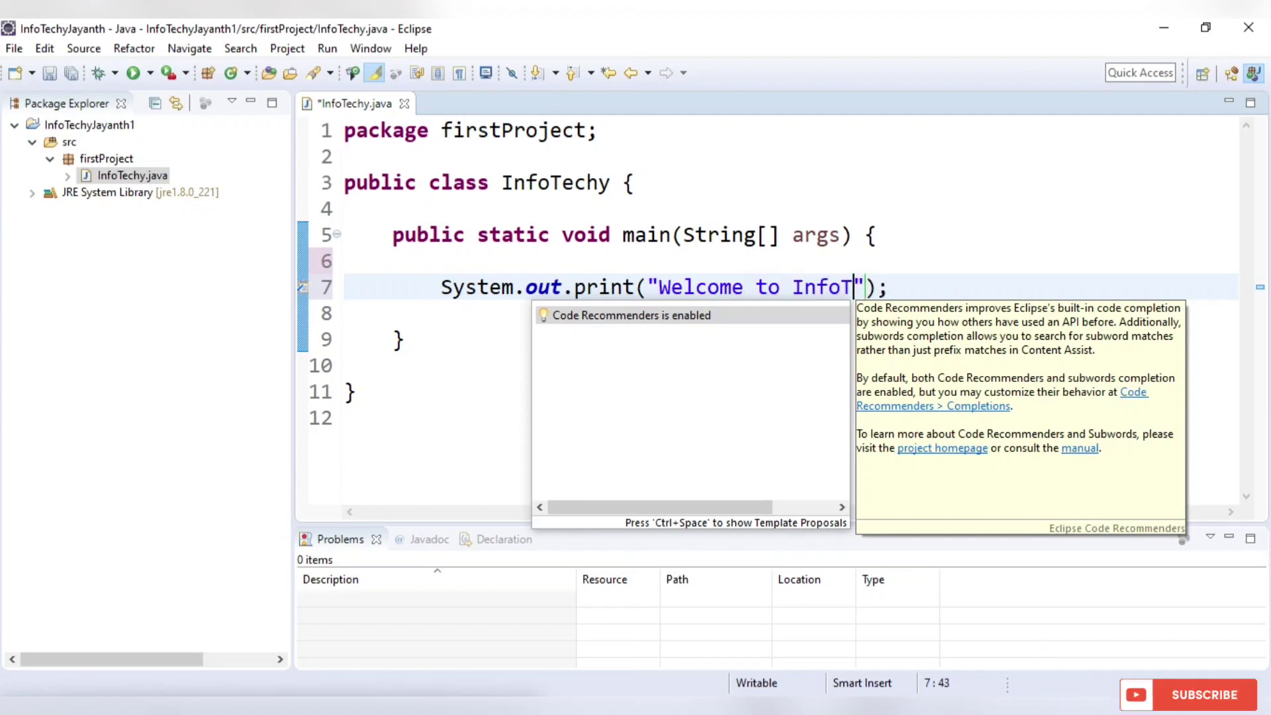
type("yJayanth")
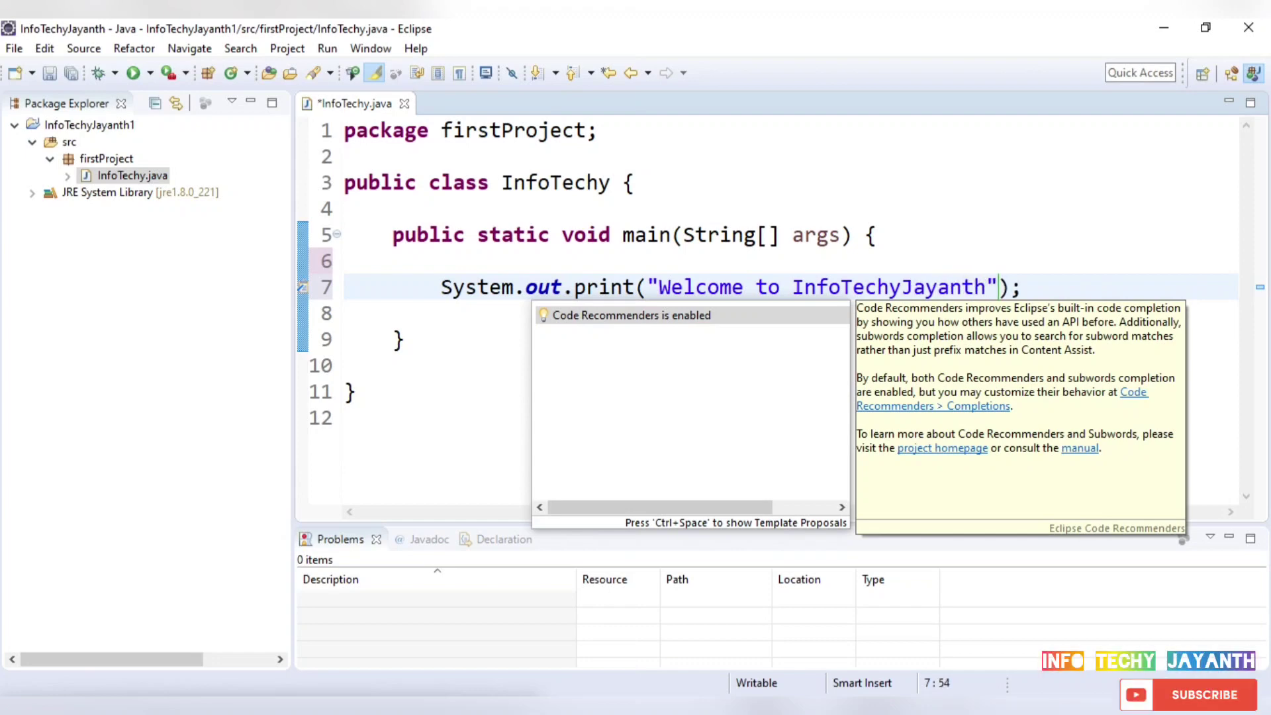
type(" channel")
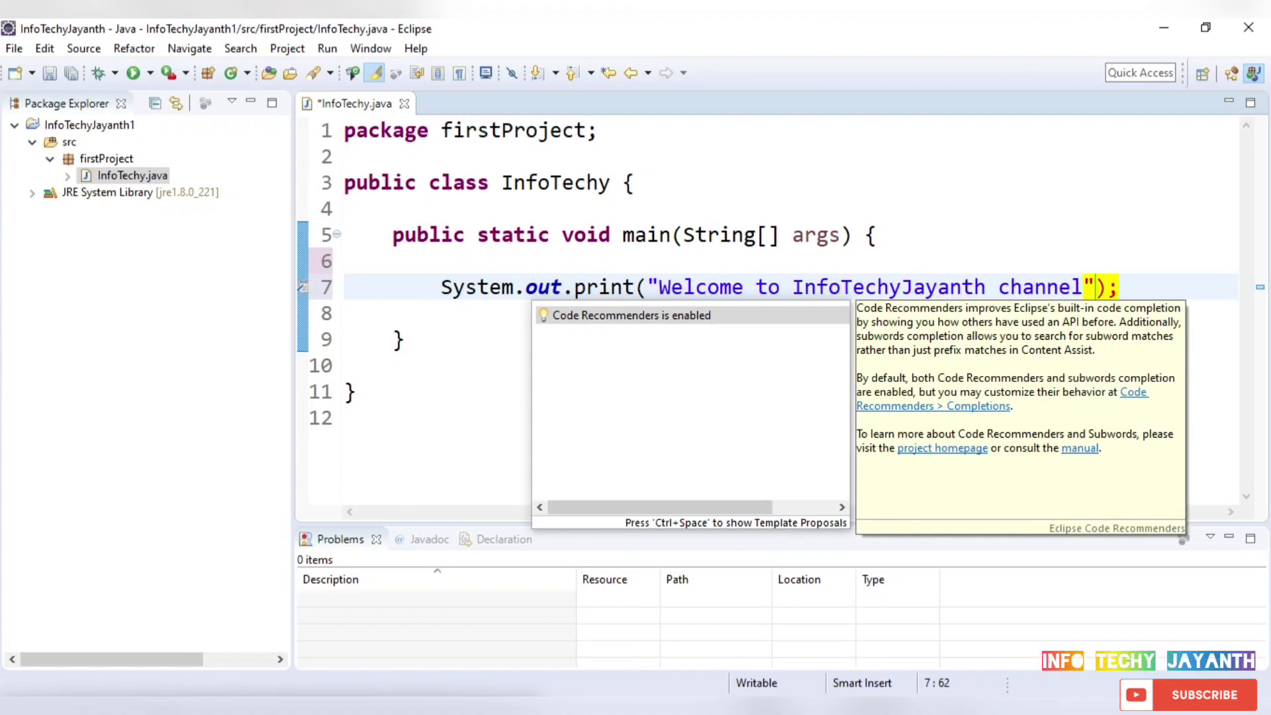
key("ctrl+s")
- Review the print statement's text and view the Run As options for the InfoTechy class
left_click(1003, 287)
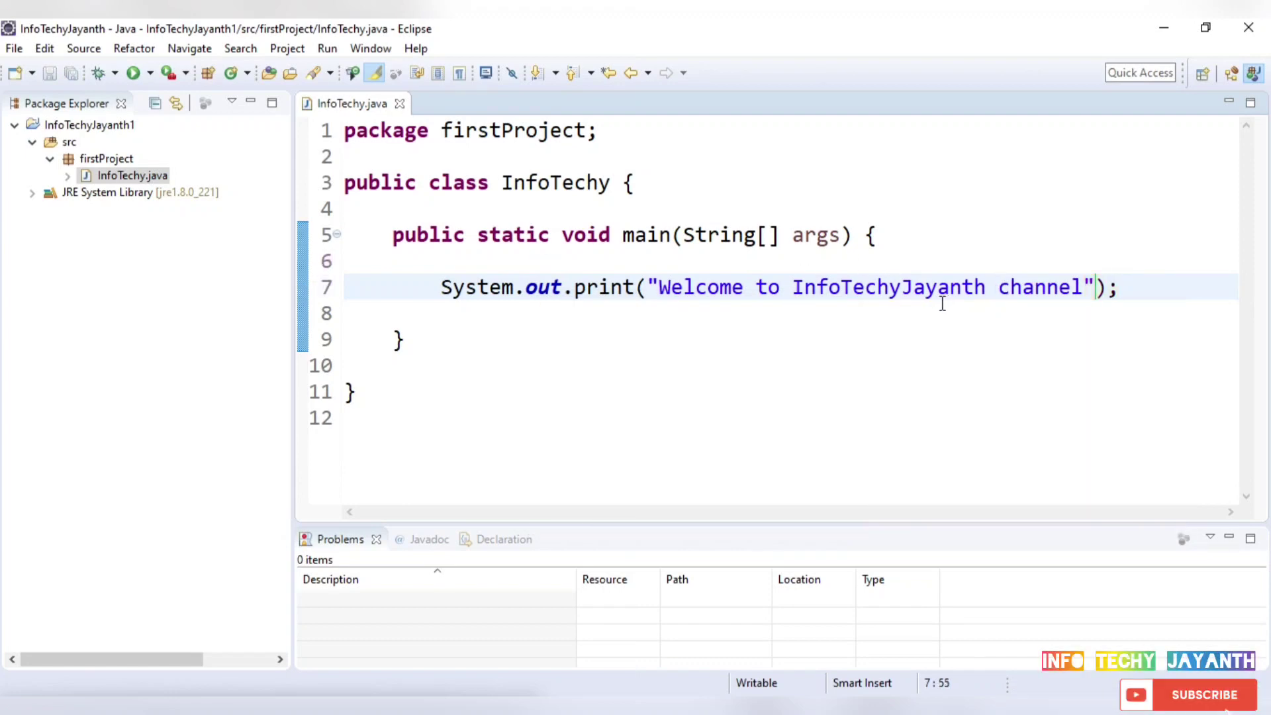
left_click_drag(648, 288, 1096, 291)
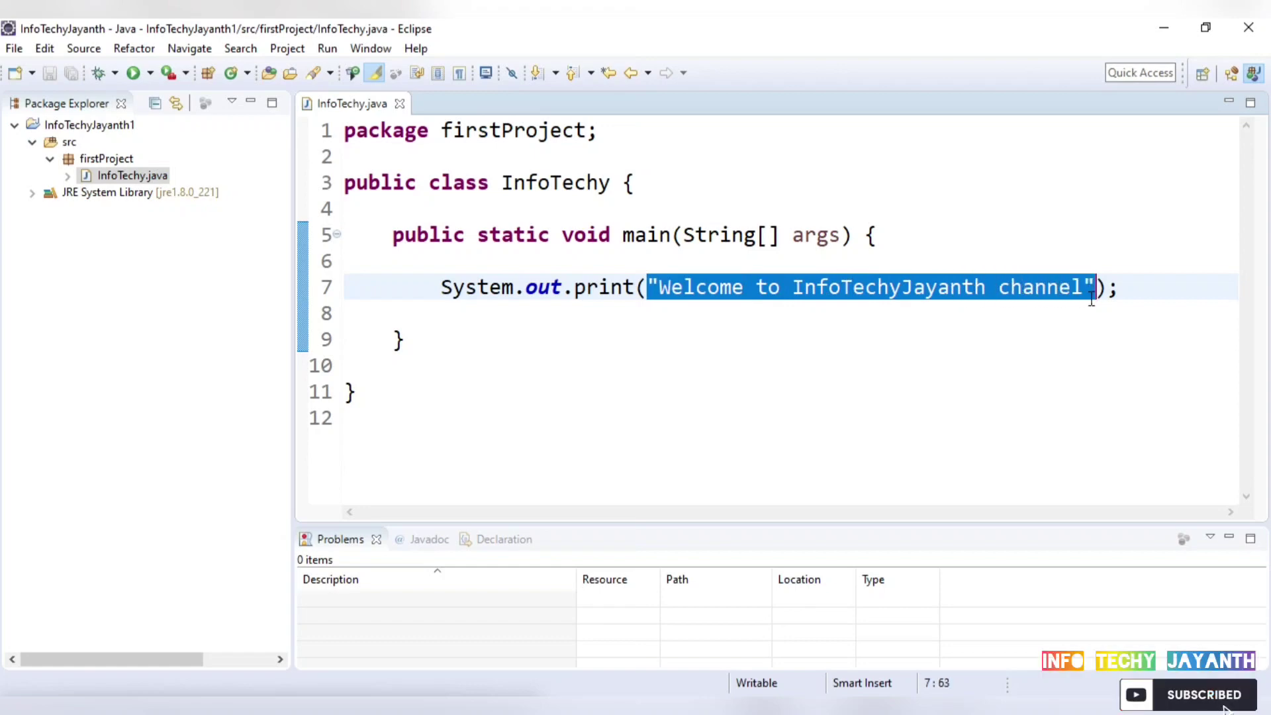
left_click(1066, 342)
left_click(513, 308)
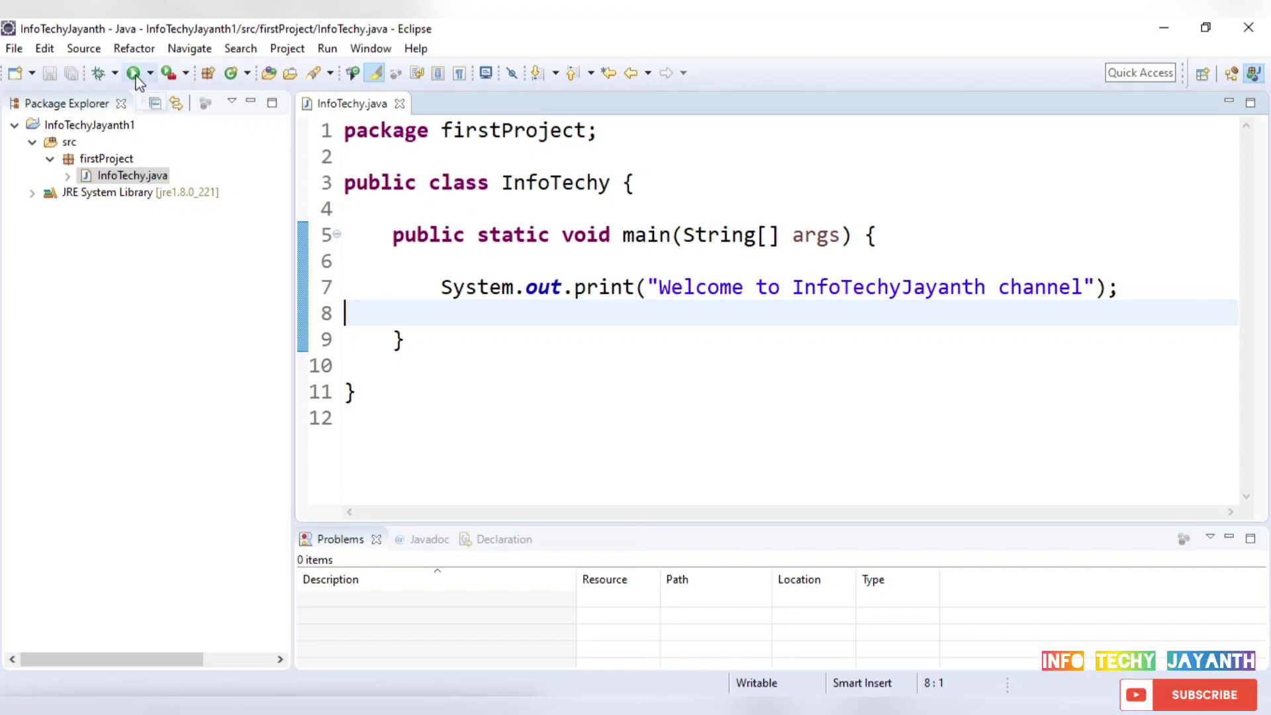
right_click(550, 266)
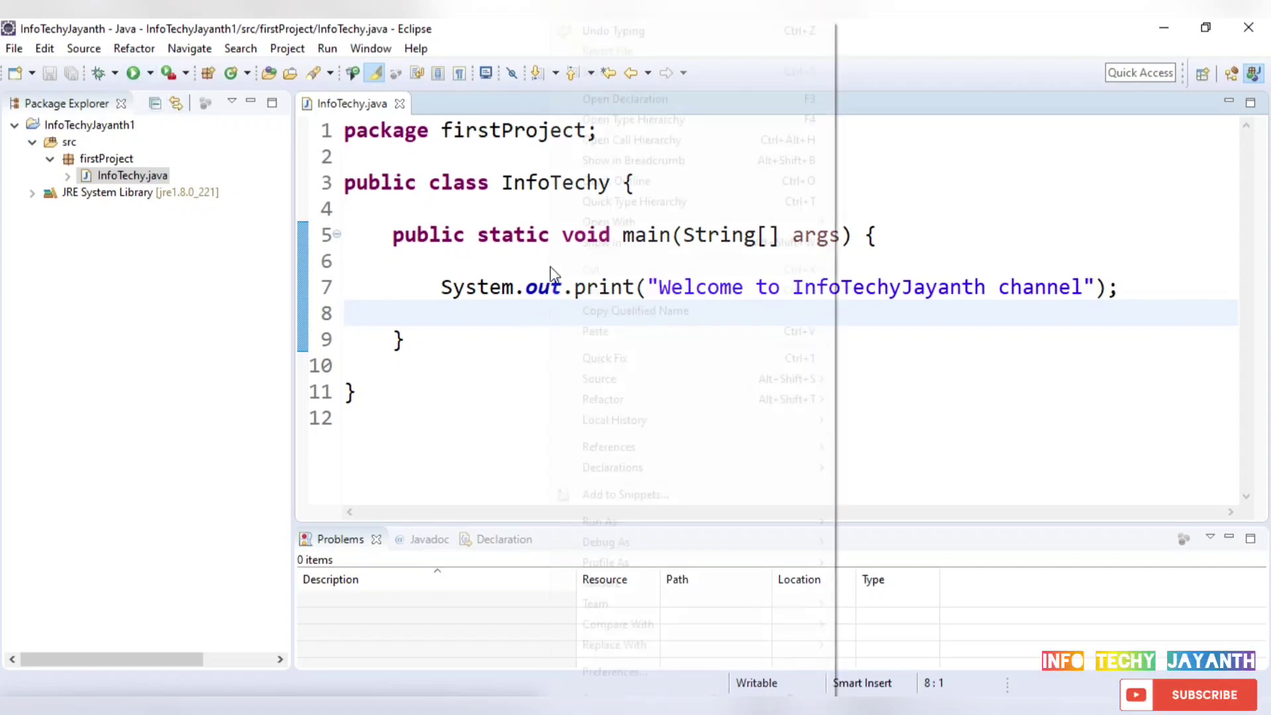
left_click(493, 271)
right_click(493, 273)
mouse_move(608, 523)
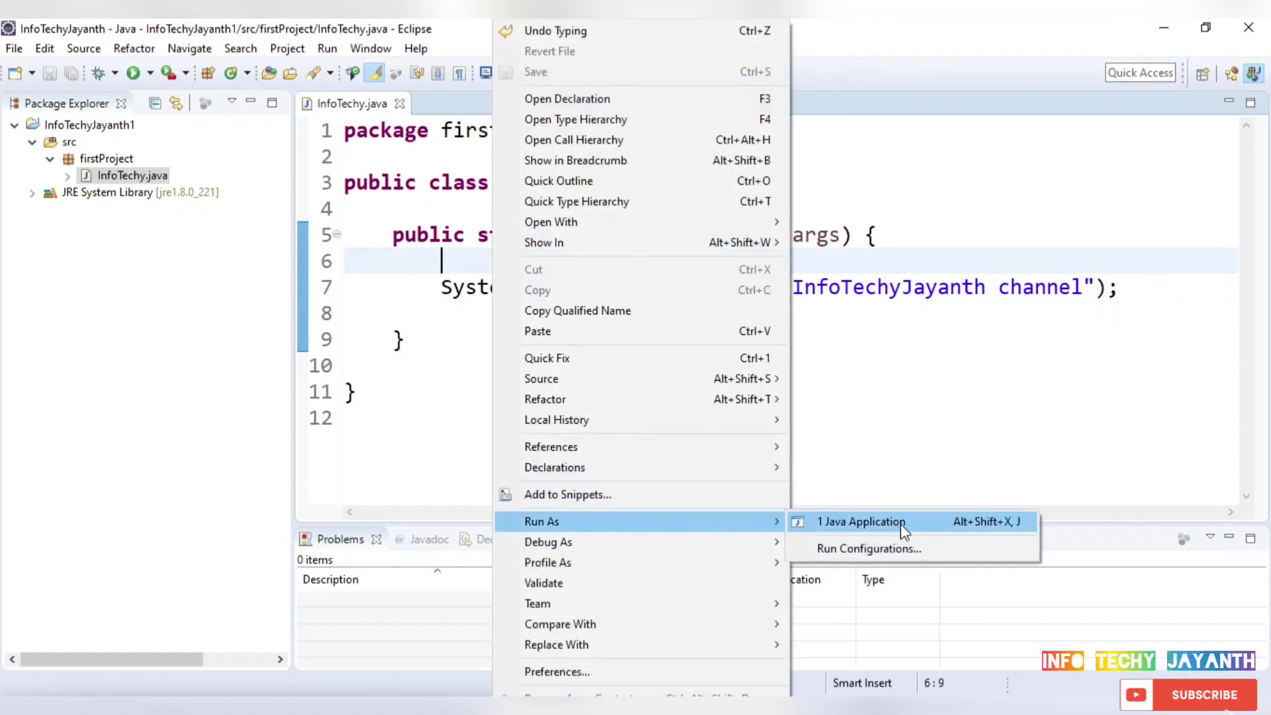
left_click(912, 361)
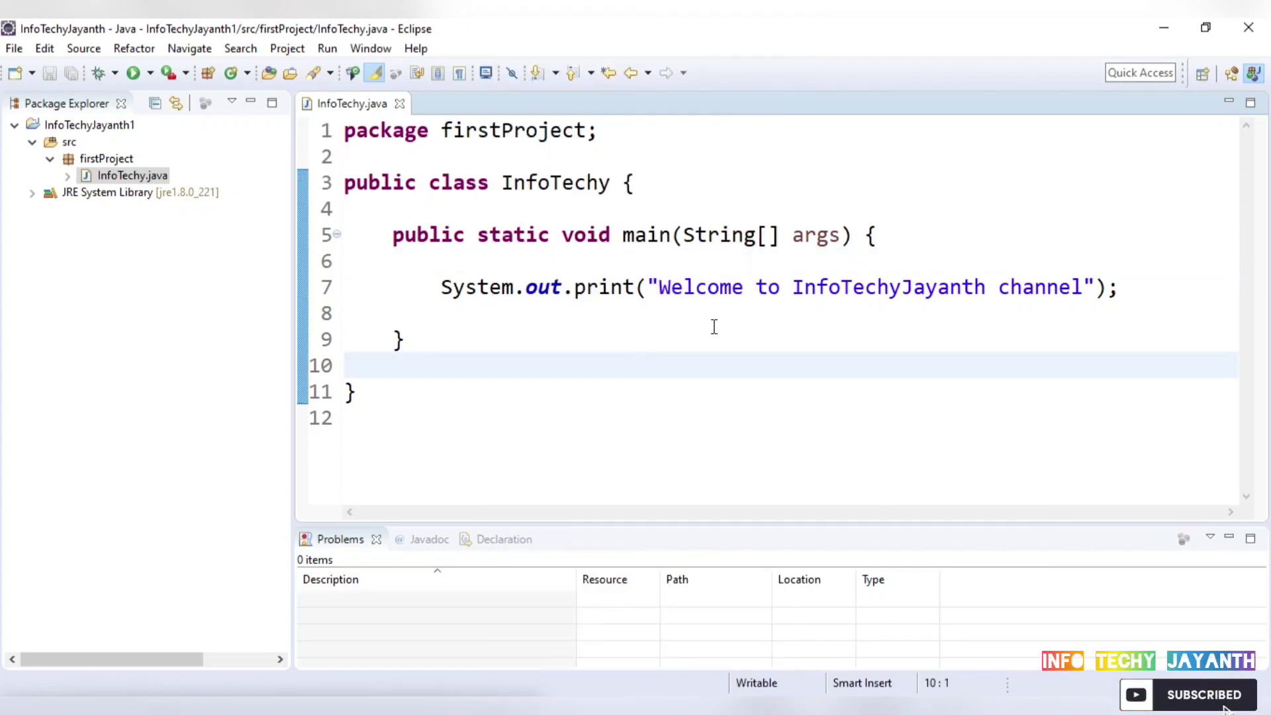
- Run the InfoTechy class and make the Console area taller to read its output
left_click(133, 71)
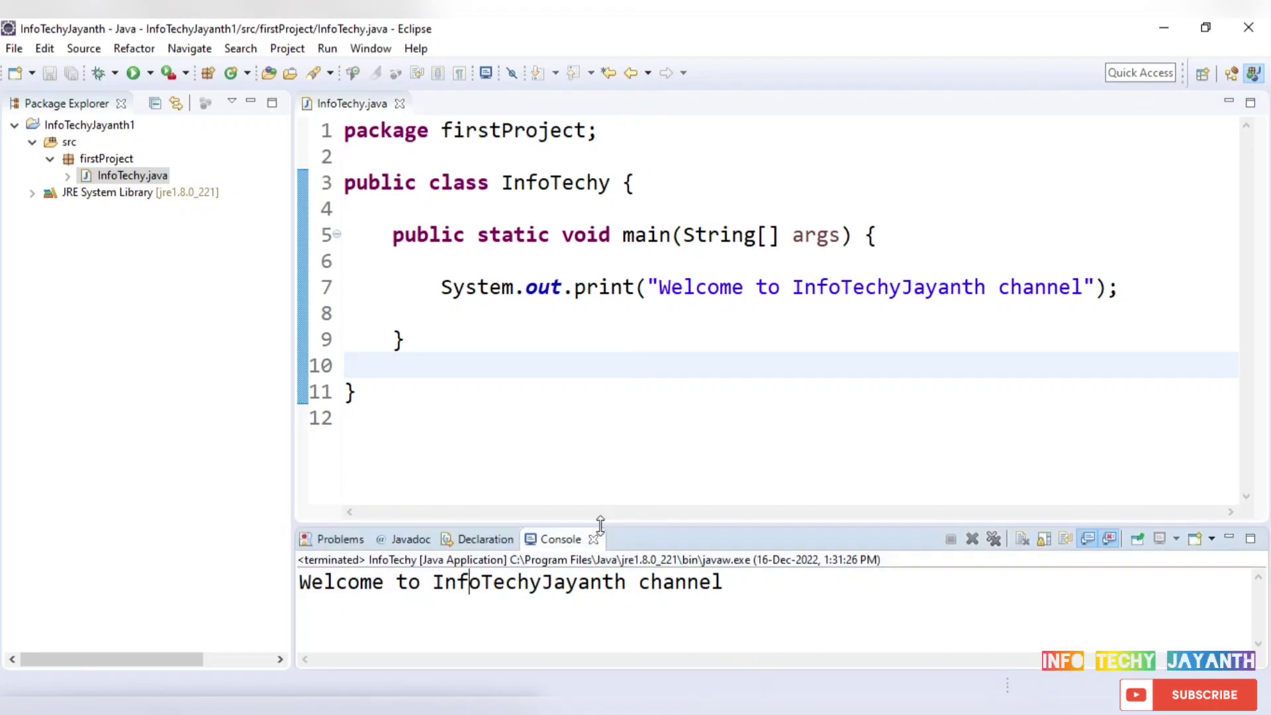
left_click_drag(626, 522, 626, 439)
left_click_drag(356, 513, 725, 502)
left_click(737, 497)
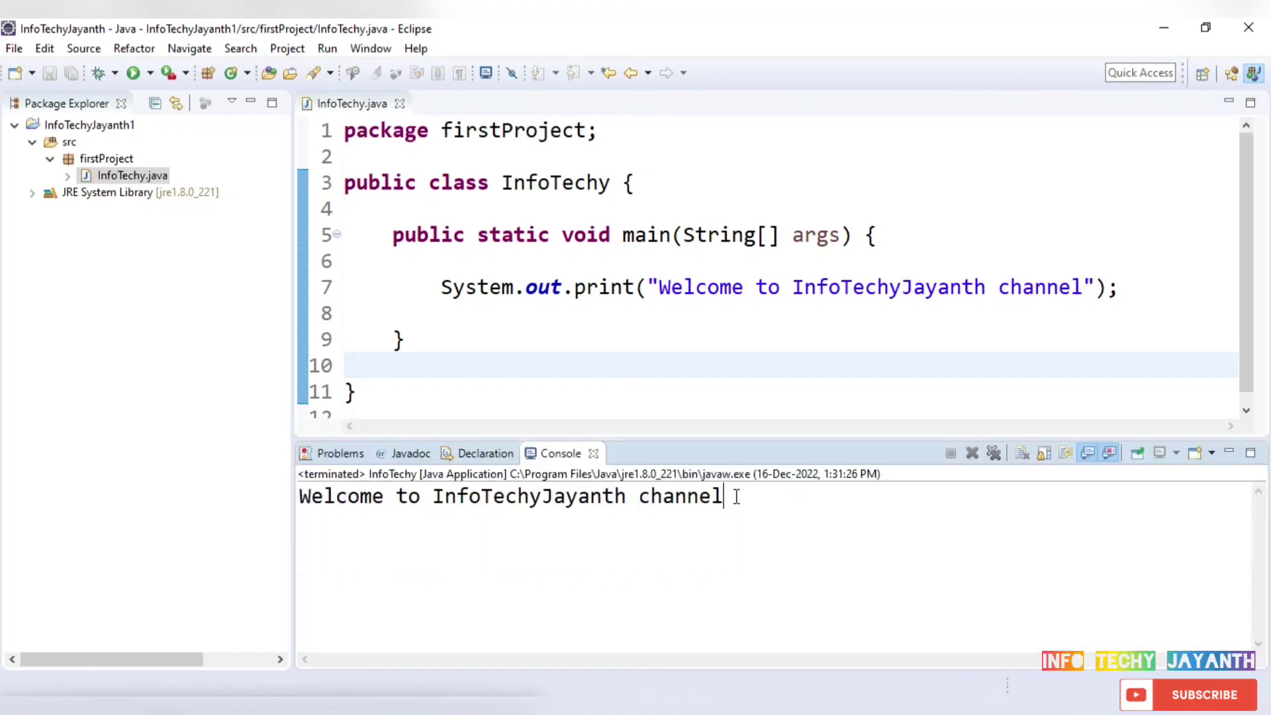
left_click(566, 285)
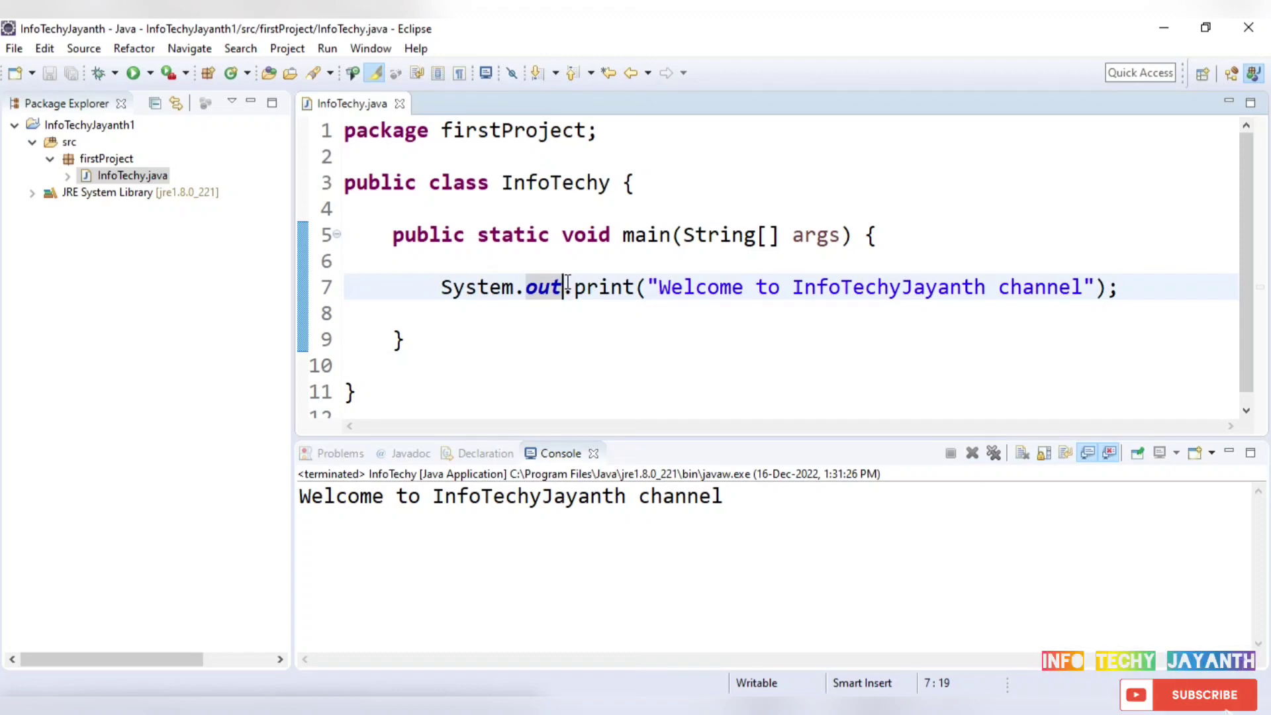
left_click_drag(420, 165, 627, 392)
left_click(588, 305)
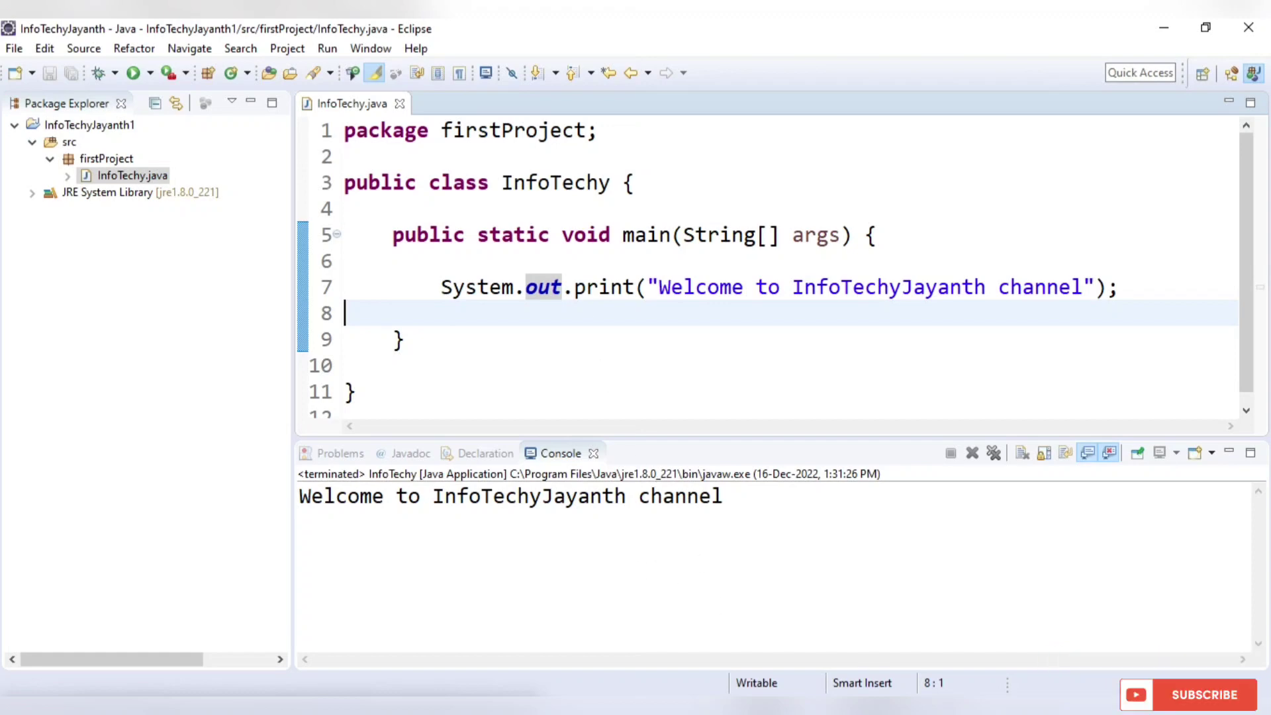
left_click(978, 708)
right_click(980, 683)
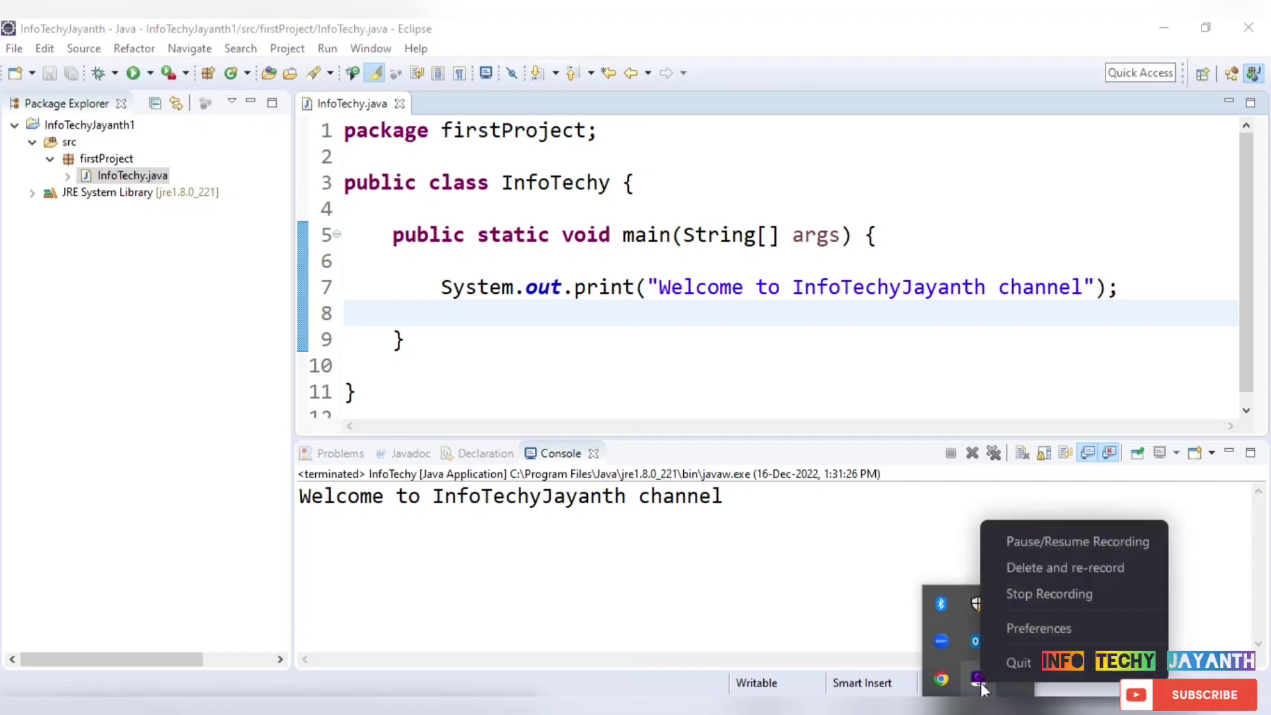